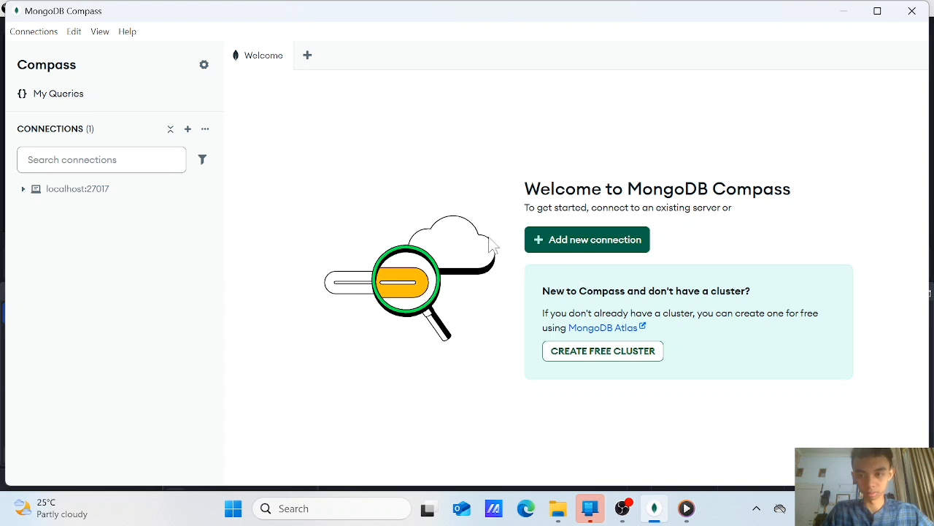
{"action": "left_click_drag", "start_coordinate": [510, 179], "coordinate": [796, 226]}
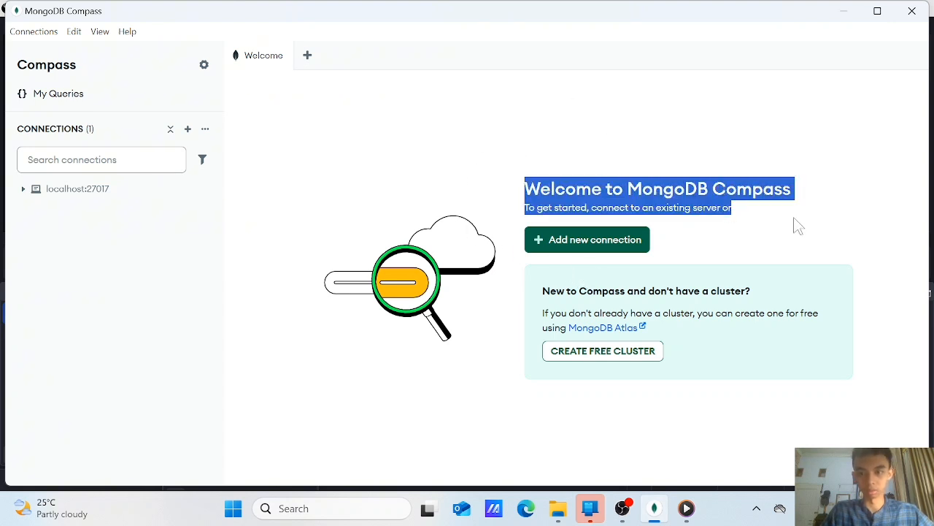
{"action": "left_click", "coordinate": [766, 274]}
{"action": "left_click_drag", "start_coordinate": [508, 188], "coordinate": [817, 192]}
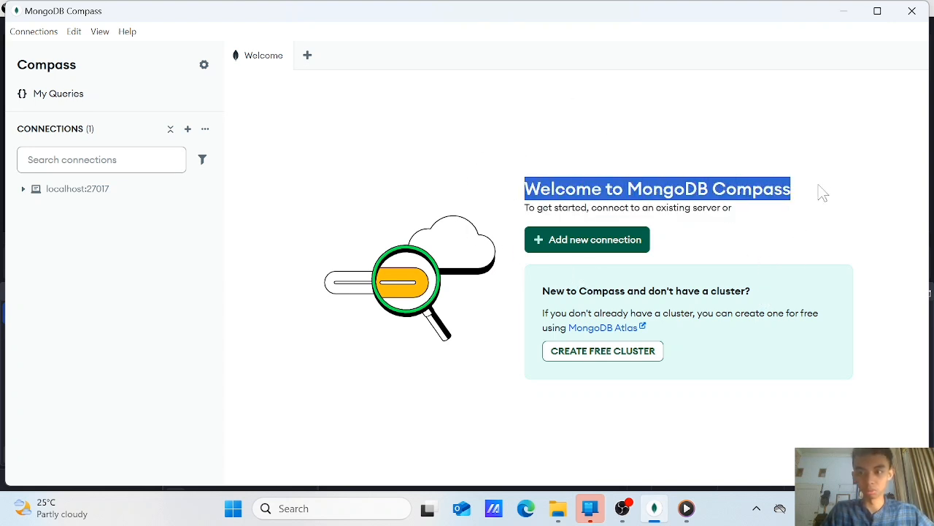
{"action": "left_click", "coordinate": [770, 233]}
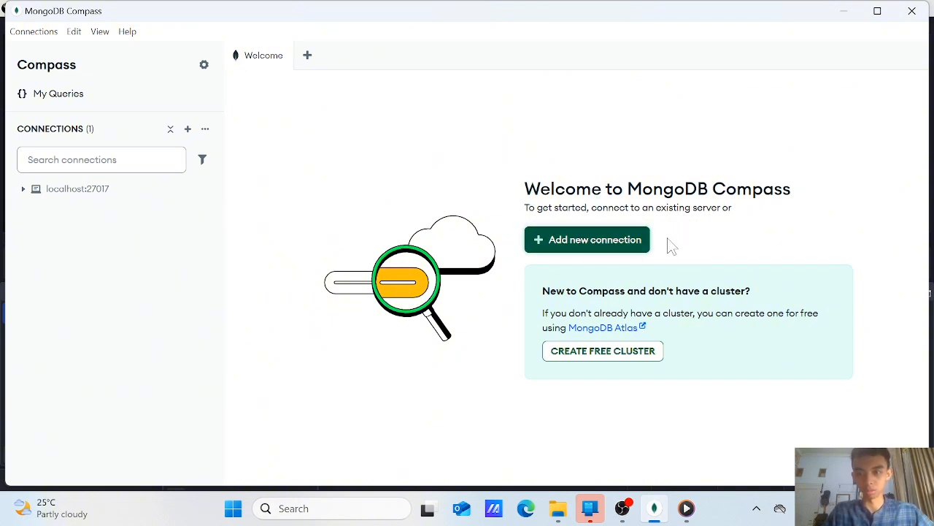
{"action": "left_click_drag", "start_coordinate": [488, 185], "coordinate": [730, 292]}
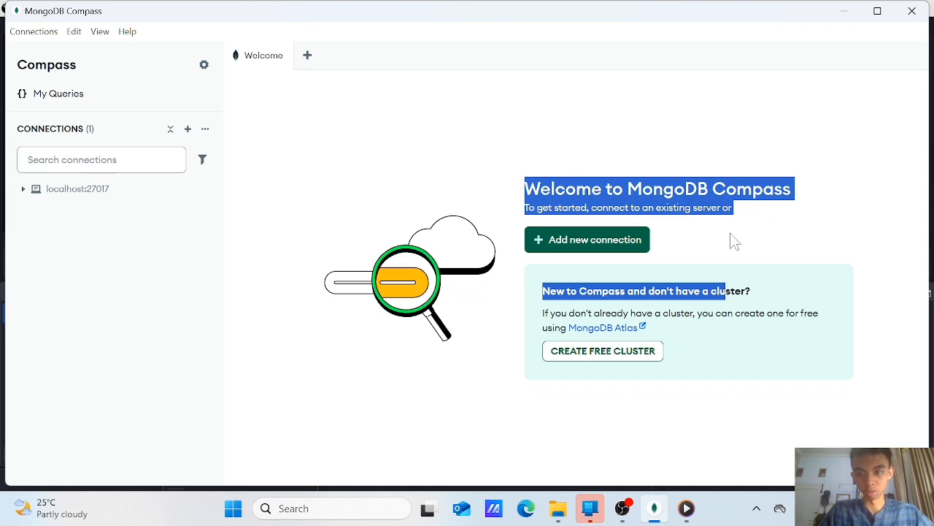
{"action": "left_click", "coordinate": [712, 245]}
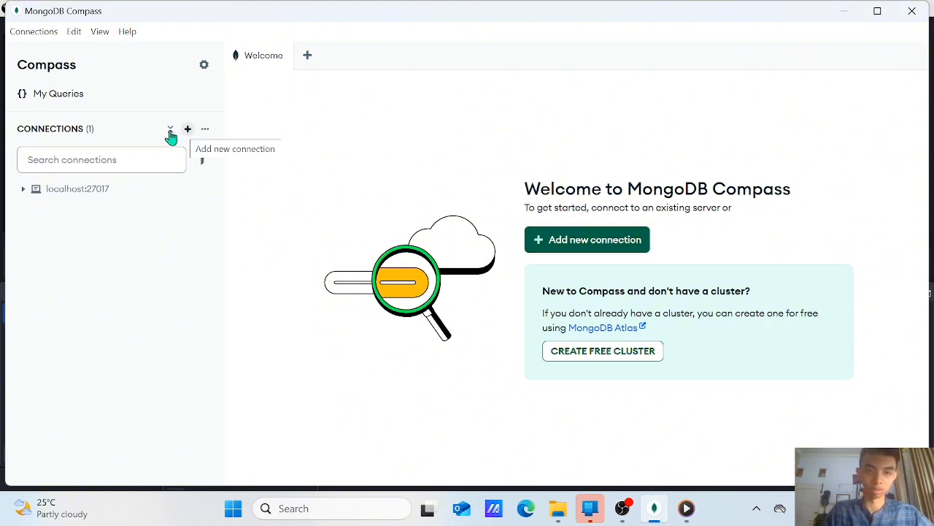
{"action": "left_click", "coordinate": [560, 239]}
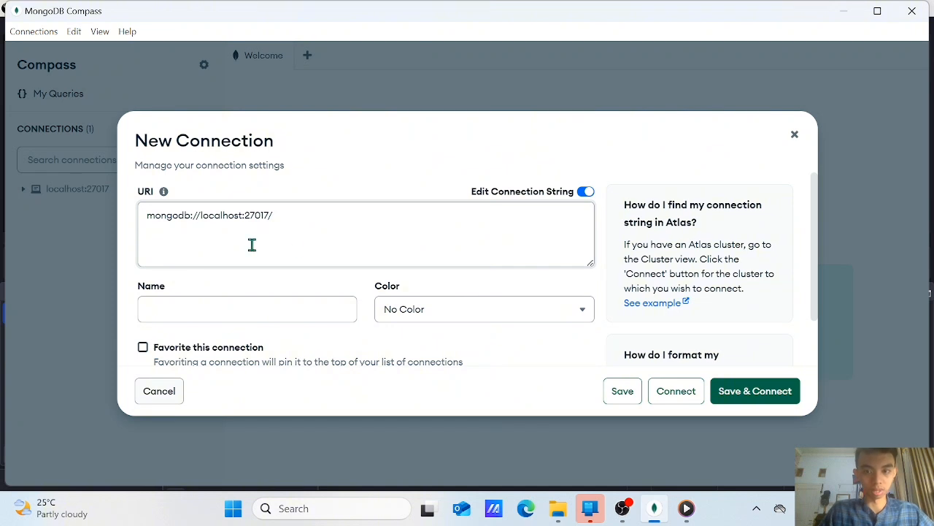
{"action": "left_click", "coordinate": [308, 308]}
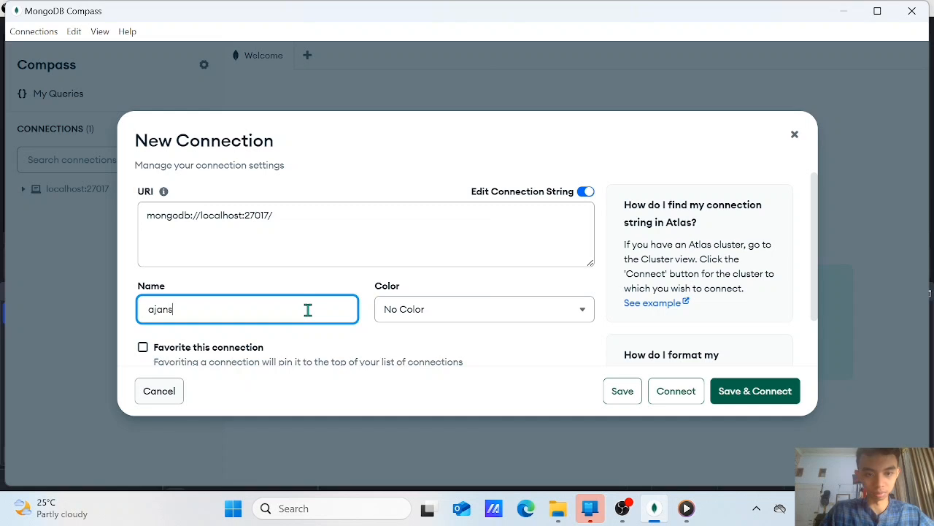
{"action": "type", "text": "ajansjasx"}
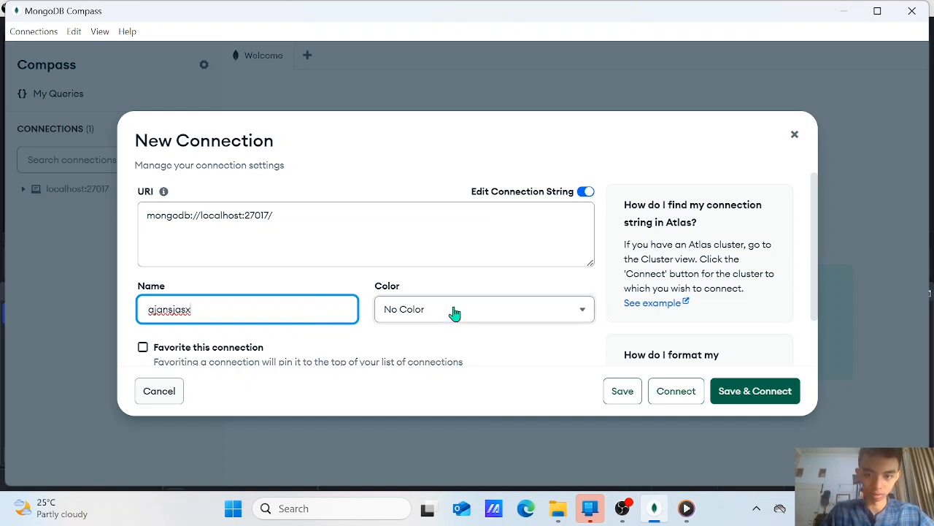
{"action": "left_click", "coordinate": [453, 312]}
{"action": "scroll", "coordinate": [475, 179], "scroll_direction": "down", "scroll_amount": 3}
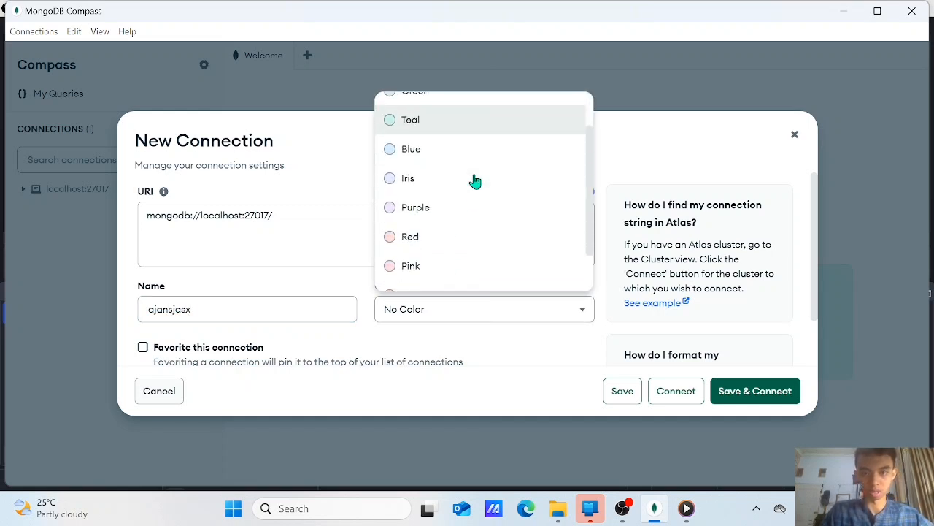
{"action": "left_click", "coordinate": [473, 145]}
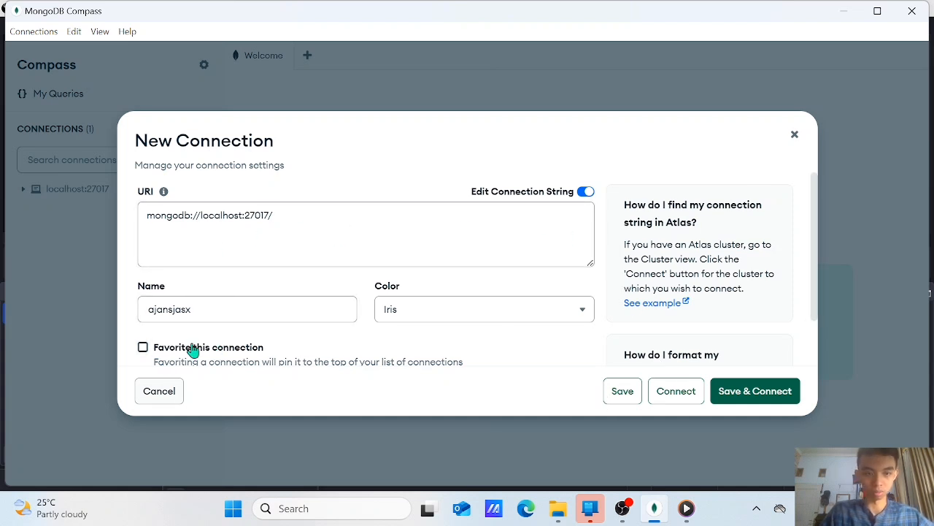
{"action": "scroll", "coordinate": [409, 288], "scroll_direction": "down", "scroll_amount": 2}
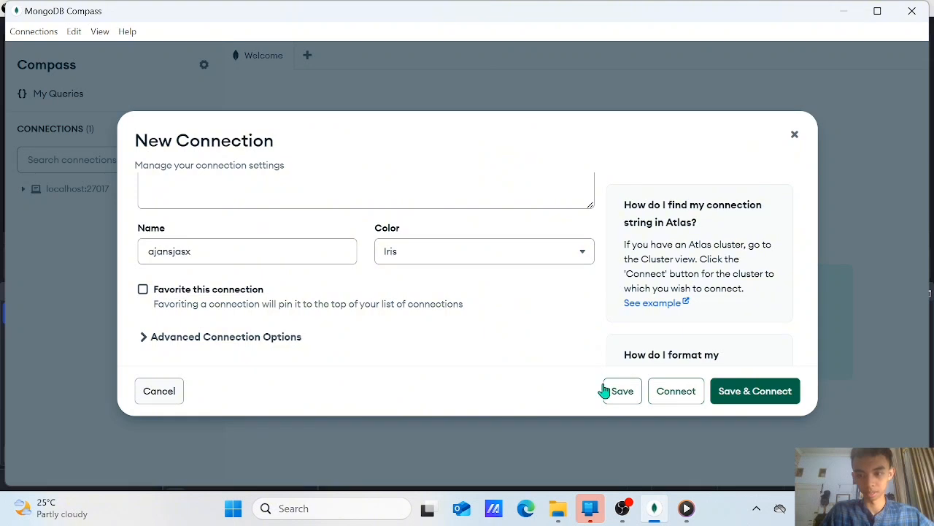
{"action": "scroll", "coordinate": [370, 261], "scroll_direction": "up", "scroll_amount": 1}
{"action": "scroll", "coordinate": [371, 261], "scroll_direction": "up", "scroll_amount": 2}
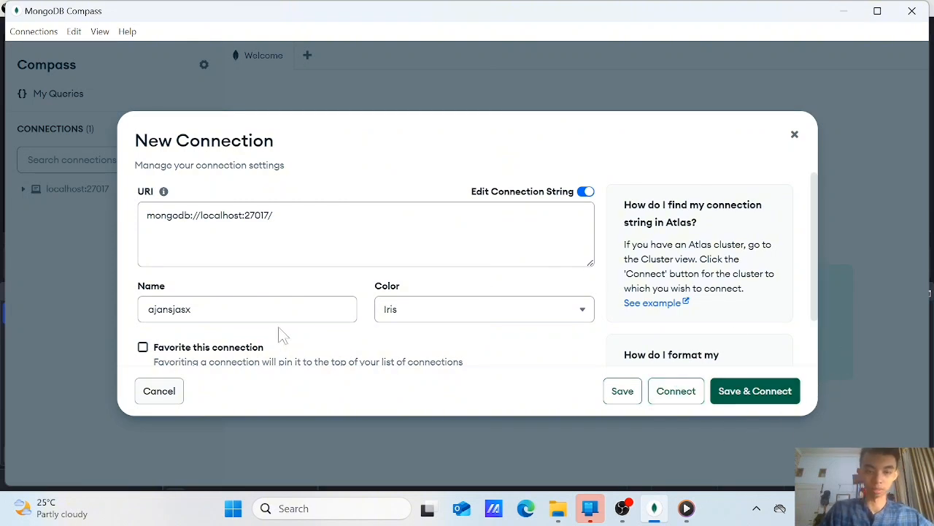
{"action": "scroll", "coordinate": [175, 372], "scroll_direction": "down", "scroll_amount": 2}
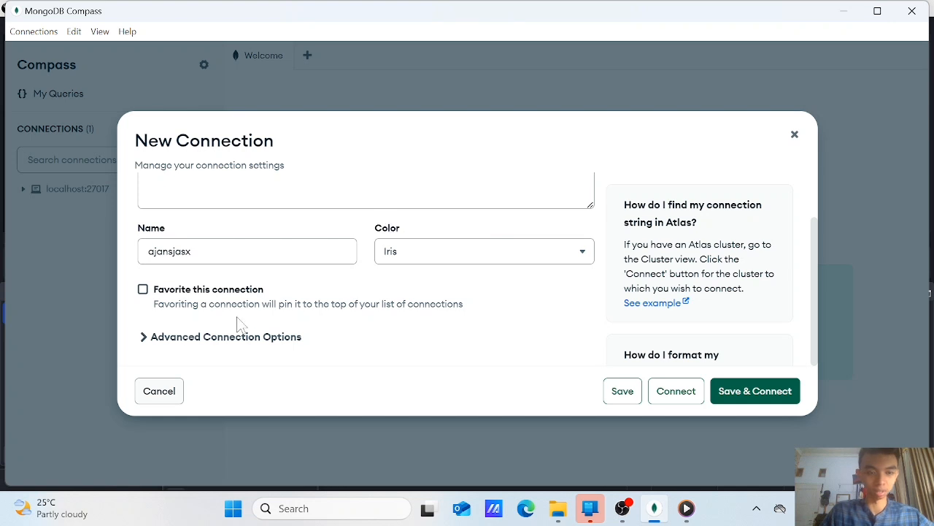
{"action": "scroll", "coordinate": [240, 324], "scroll_direction": "up", "scroll_amount": 2}
{"action": "scroll", "coordinate": [240, 323], "scroll_direction": "down", "scroll_amount": 2}
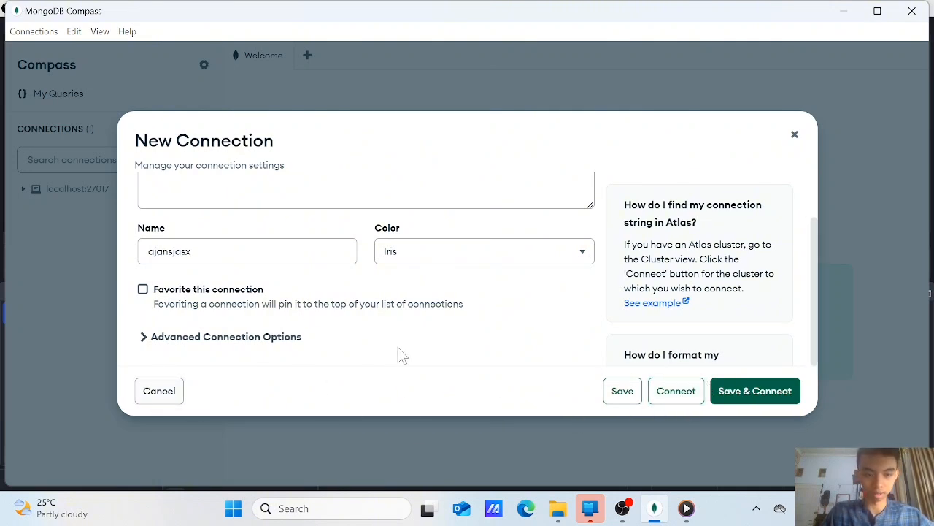
{"action": "left_click", "coordinate": [166, 391]}
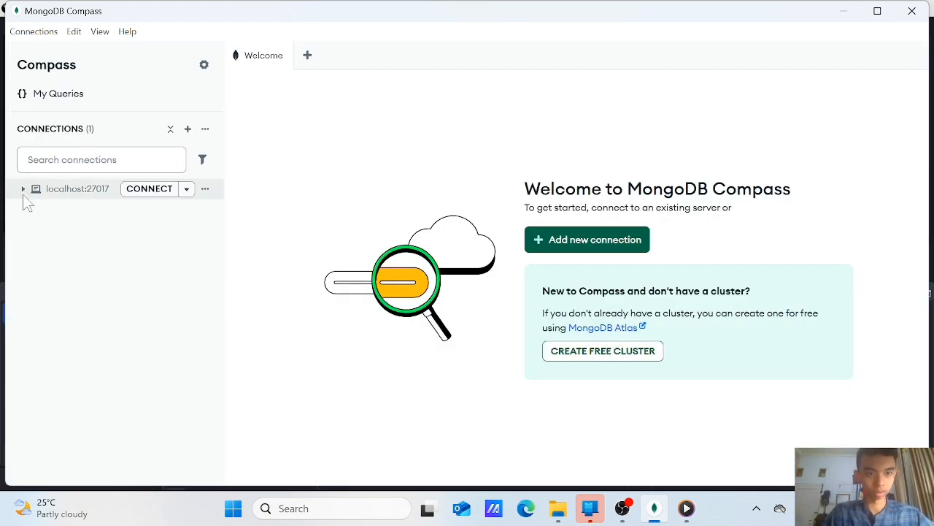
Connect to the saved localhost:27017 server and filter the connection list to show only active connections
{"action": "left_click", "coordinate": [135, 192]}
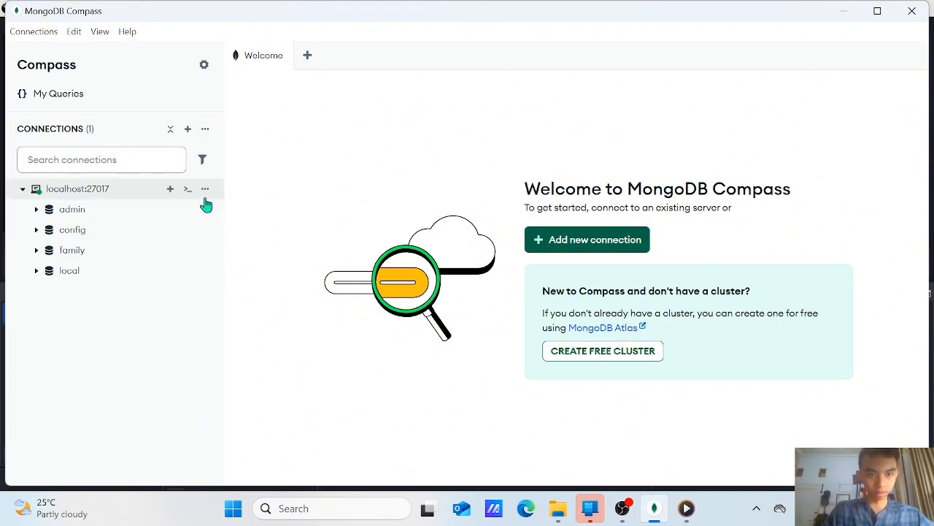
{"action": "left_click", "coordinate": [205, 129]}
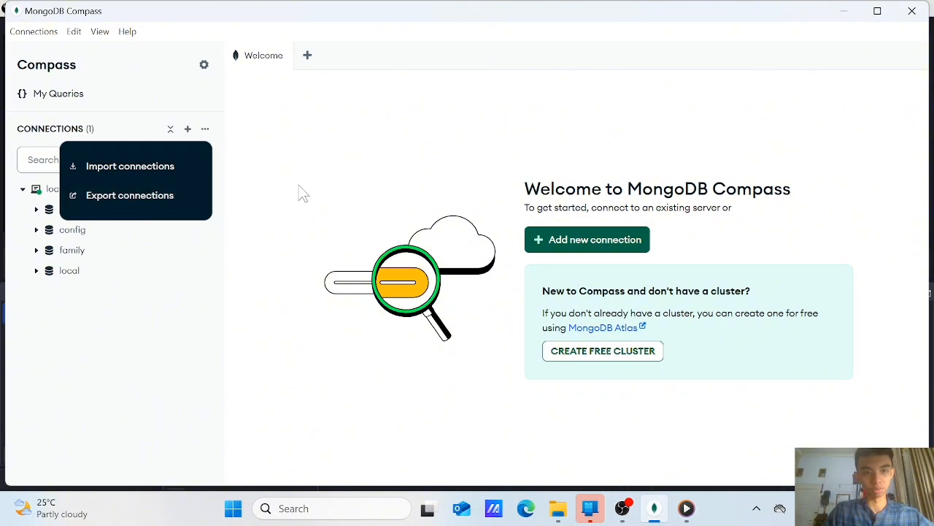
{"action": "left_click", "coordinate": [270, 183]}
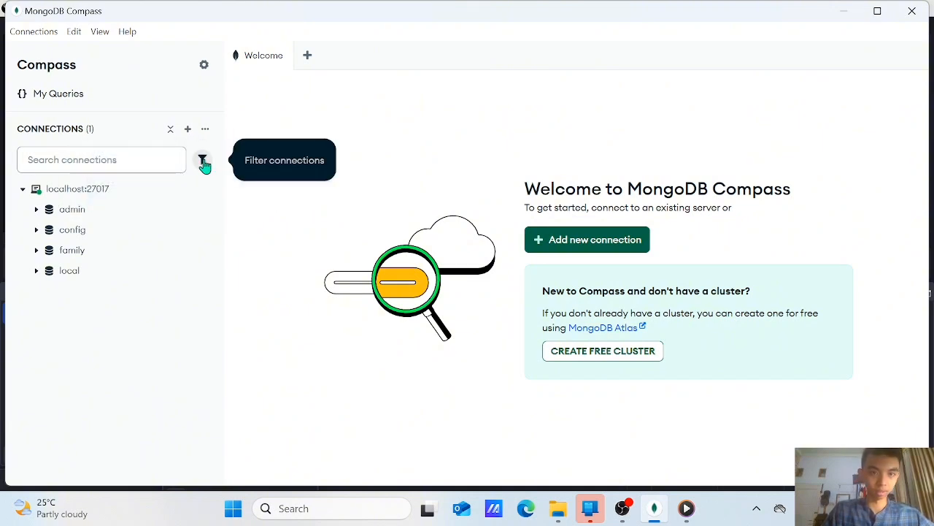
{"action": "left_click", "coordinate": [203, 160]}
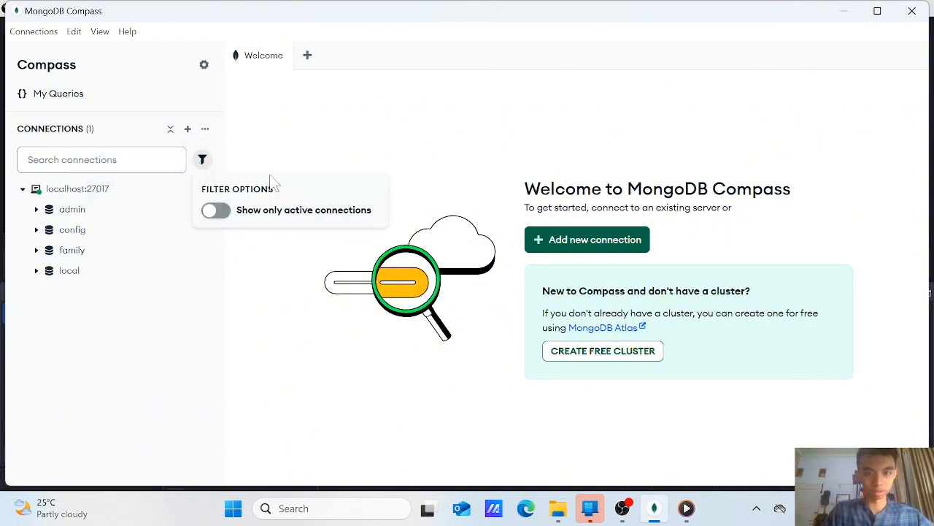
{"action": "left_click", "coordinate": [224, 213]}
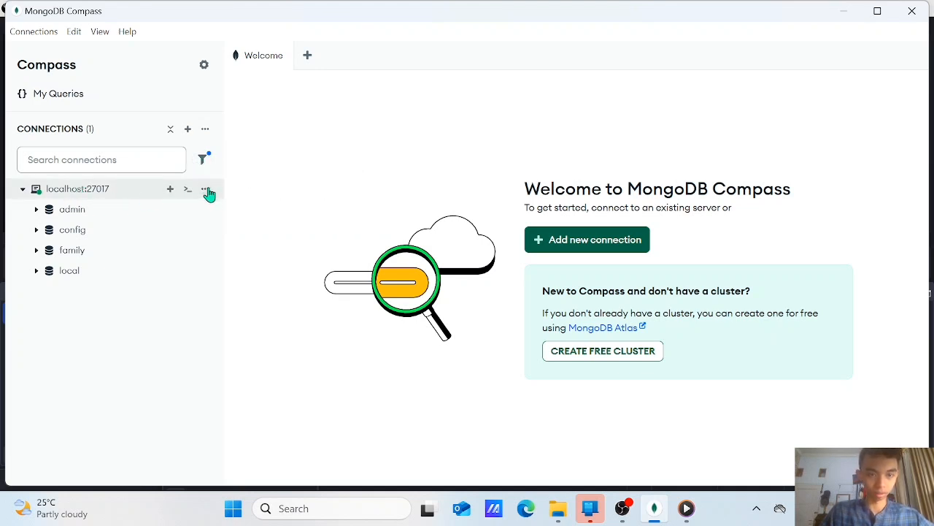
View the performance metrics of the localhost:27017 connection and pause the live charts
{"action": "left_click", "coordinate": [206, 190]}
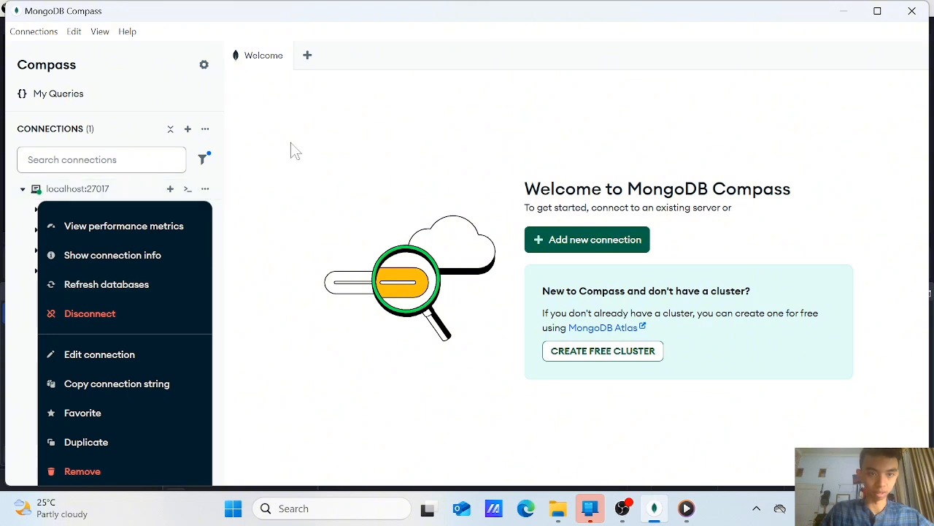
{"action": "left_click", "coordinate": [108, 227]}
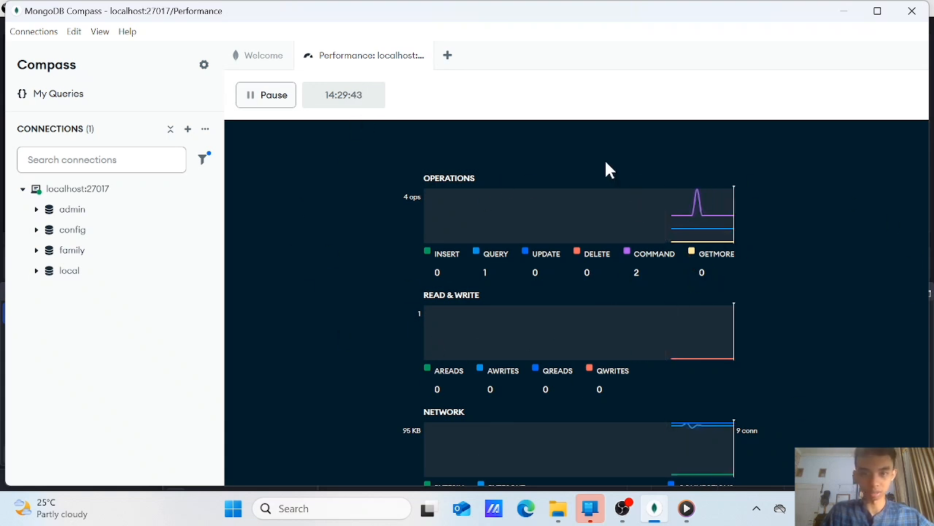
{"action": "left_click", "coordinate": [254, 102]}
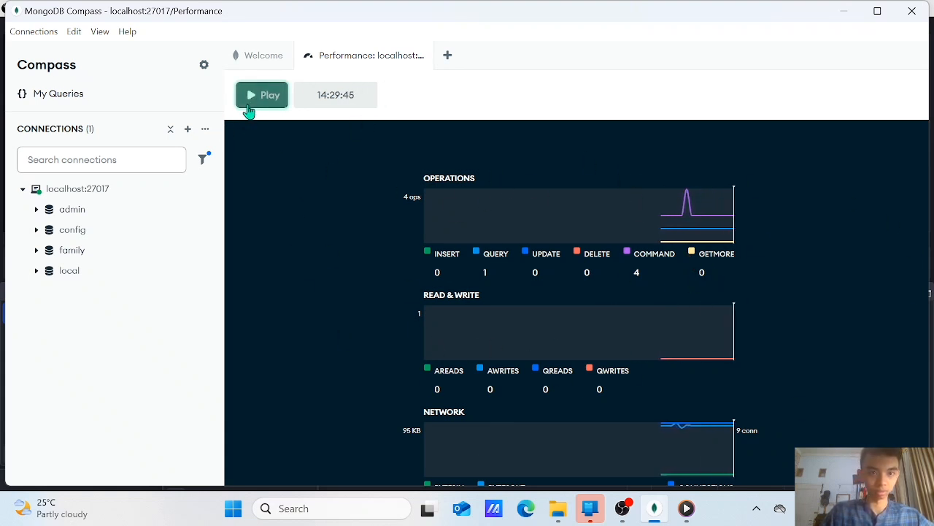
Show the connection info for localhost:27017 and examine its stats, host, cluster and edition entries
{"action": "left_click", "coordinate": [205, 190]}
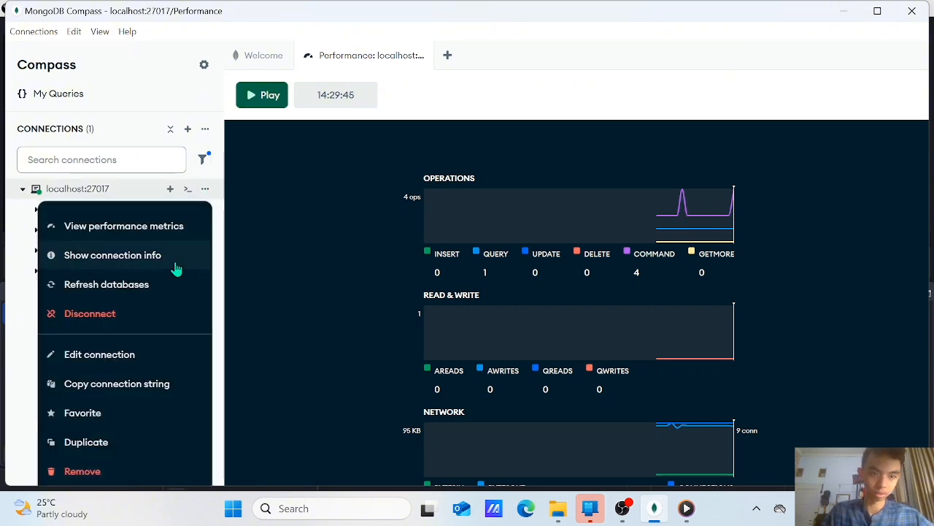
{"action": "left_click", "coordinate": [148, 257]}
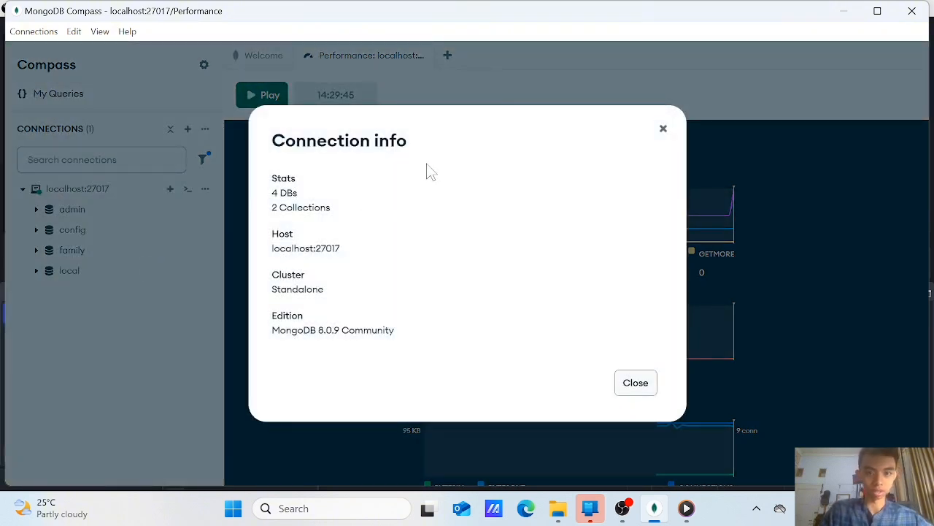
{"action": "left_click_drag", "start_coordinate": [267, 145], "coordinate": [445, 138]}
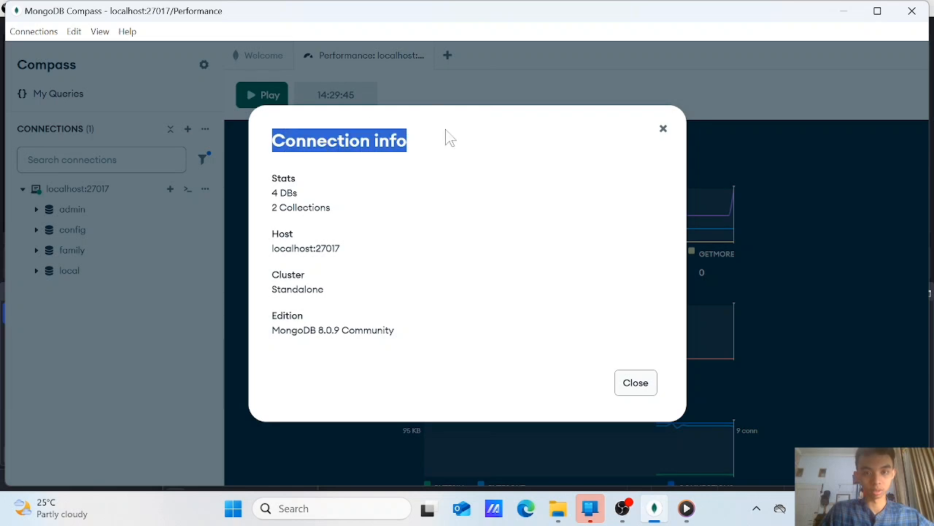
{"action": "left_click", "coordinate": [388, 181]}
{"action": "left_click_drag", "start_coordinate": [274, 135], "coordinate": [374, 140]}
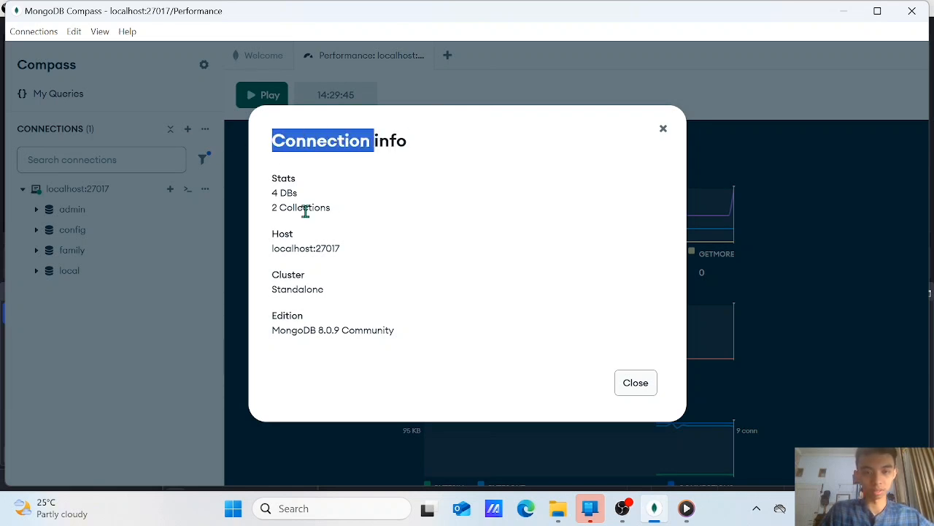
{"action": "left_click_drag", "start_coordinate": [266, 191], "coordinate": [371, 202]}
{"action": "left_click", "coordinate": [348, 213]}
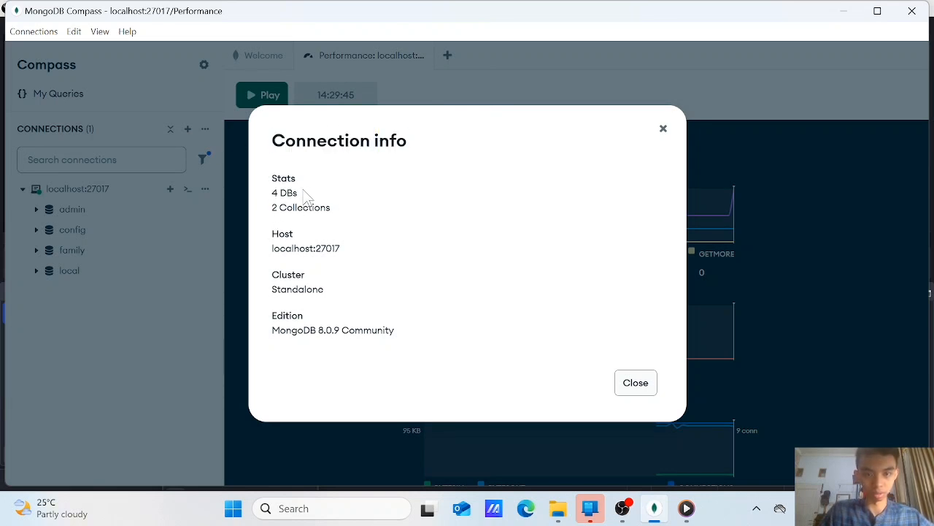
{"action": "left_click_drag", "start_coordinate": [303, 191], "coordinate": [276, 192]}
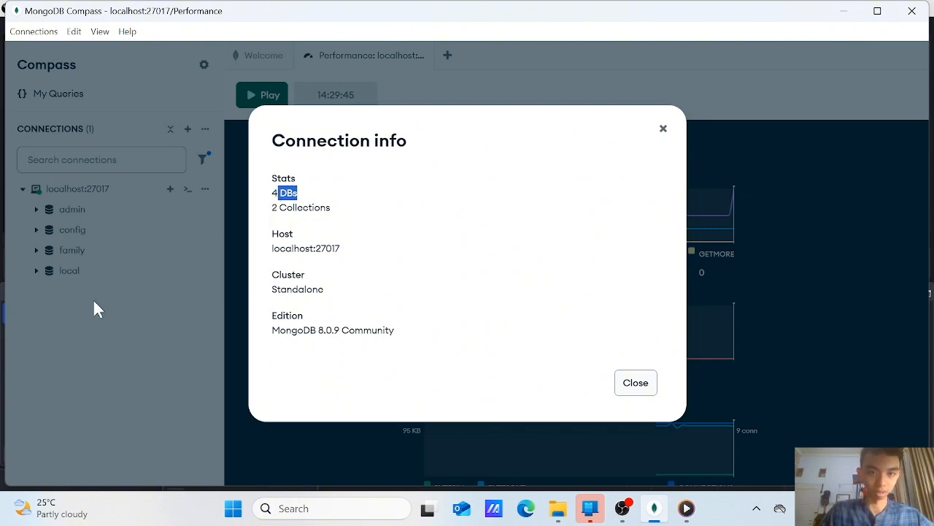
{"action": "left_click", "coordinate": [335, 183]}
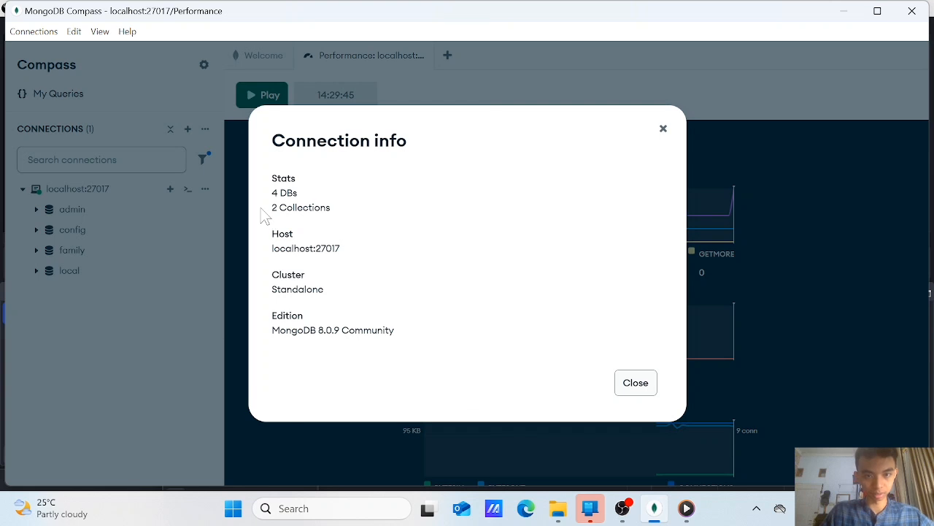
{"action": "left_click_drag", "start_coordinate": [265, 211], "coordinate": [356, 217]}
{"action": "left_click", "coordinate": [370, 206]}
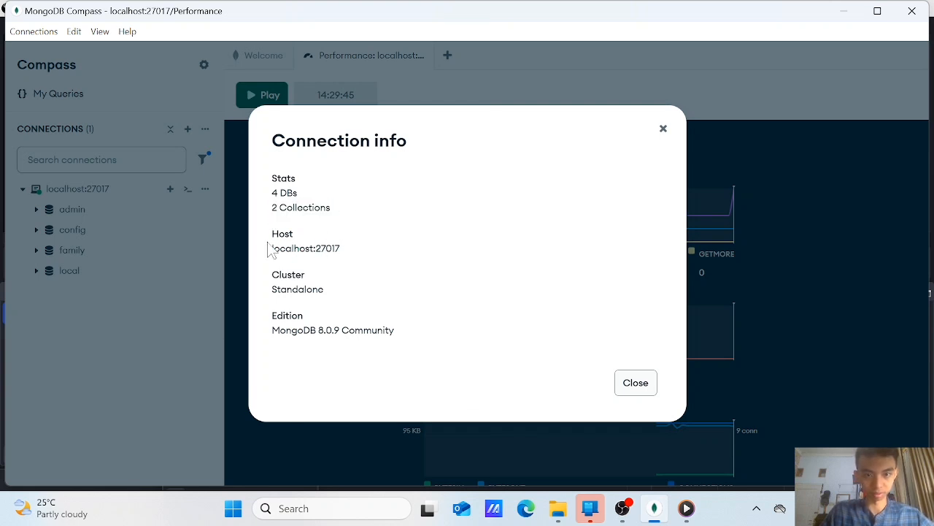
{"action": "left_click_drag", "start_coordinate": [273, 232], "coordinate": [349, 235]}
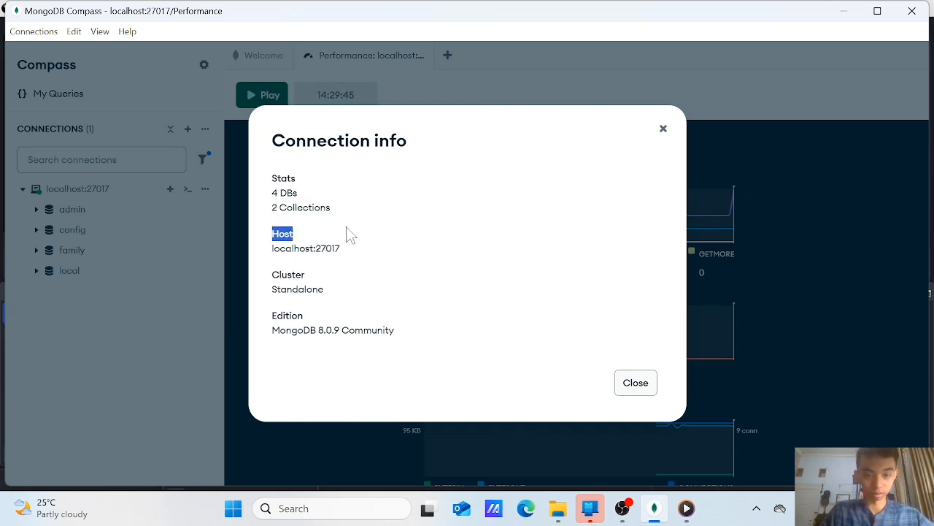
{"action": "left_click", "coordinate": [252, 260]}
{"action": "left_click_drag", "start_coordinate": [270, 248], "coordinate": [388, 264]}
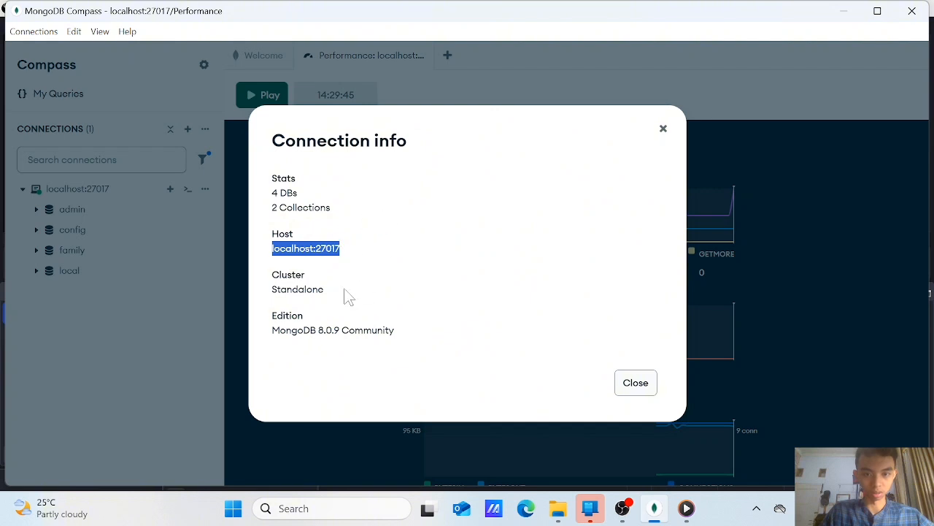
{"action": "left_click_drag", "start_coordinate": [277, 273], "coordinate": [378, 269]}
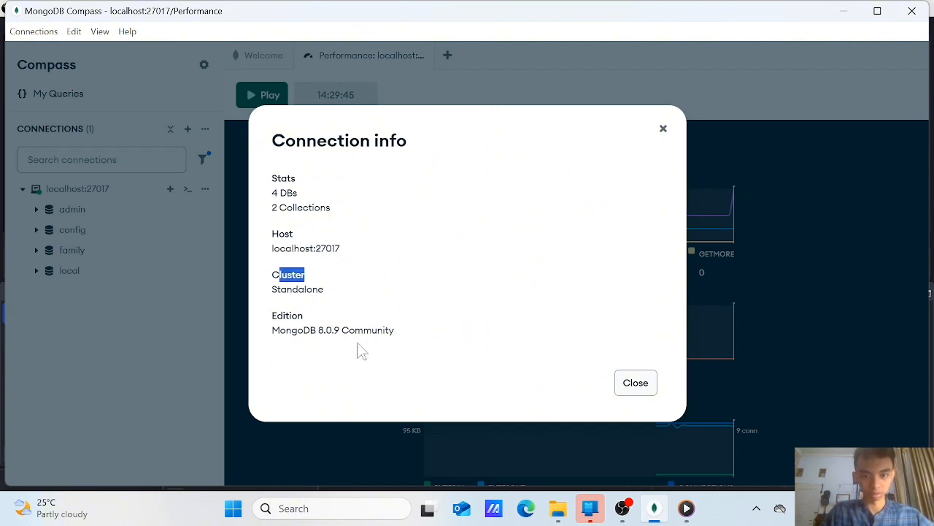
{"action": "left_click_drag", "start_coordinate": [271, 317], "coordinate": [404, 330]}
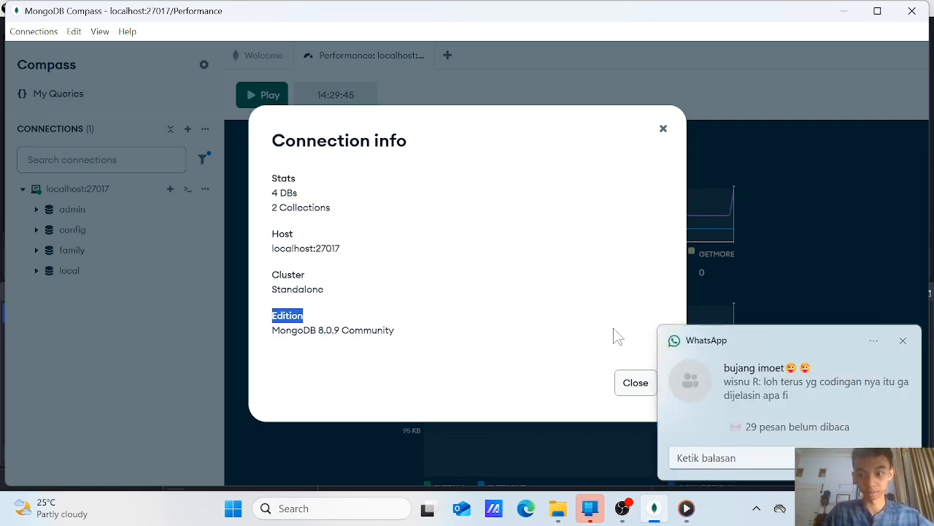
Close the connection info and refresh the databases of the localhost:27017 connection
{"action": "left_click", "coordinate": [634, 386]}
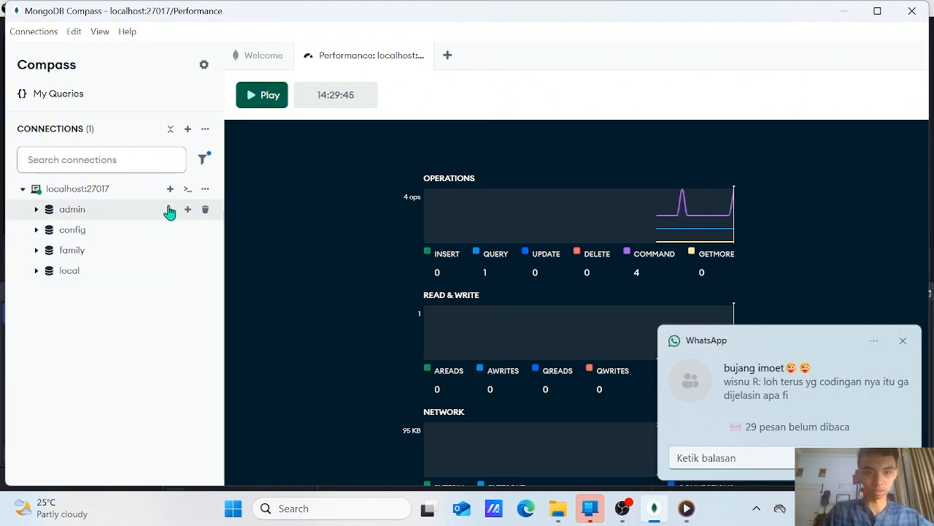
{"action": "left_click", "coordinate": [205, 190]}
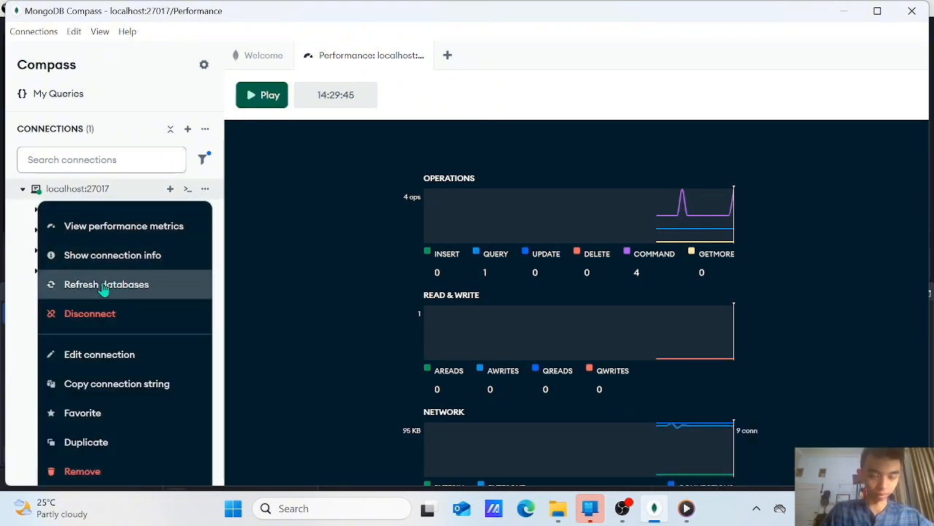
{"action": "left_click", "coordinate": [105, 288]}
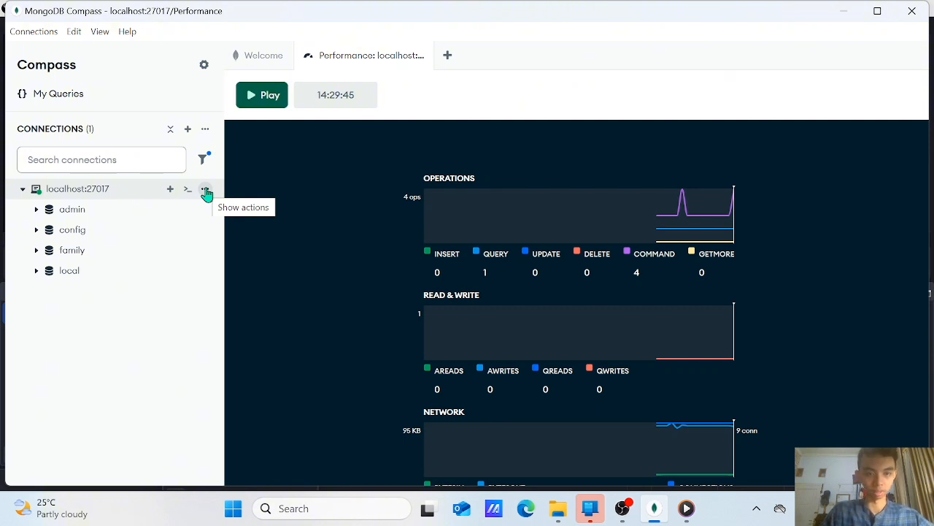
Open the localhost:27017 connection for editing, review its settings and set its color to Iris
{"action": "left_click", "coordinate": [206, 190]}
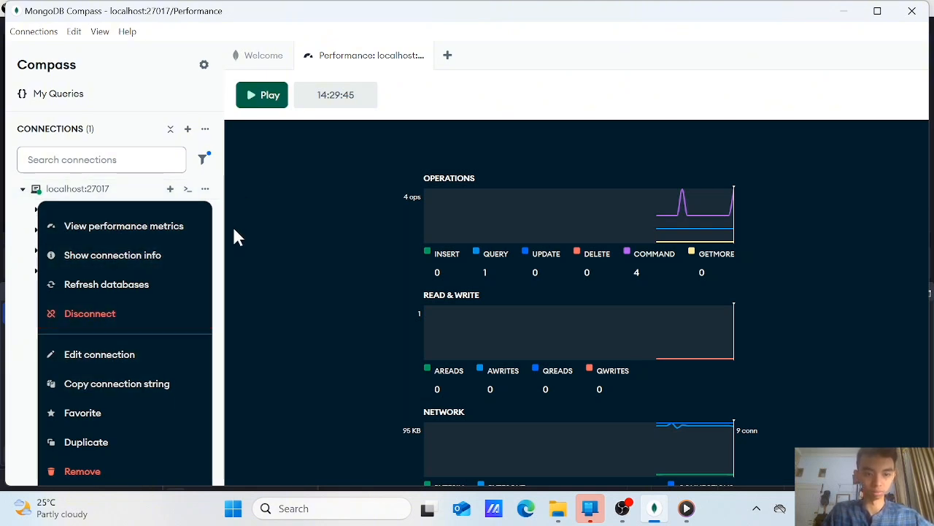
{"action": "left_click", "coordinate": [137, 357]}
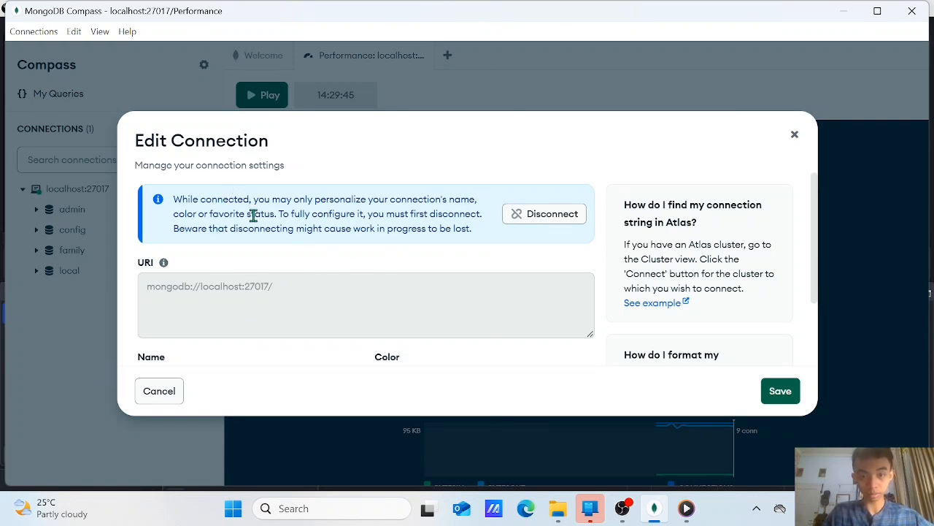
{"action": "scroll", "coordinate": [254, 215], "scroll_direction": "down", "scroll_amount": 2}
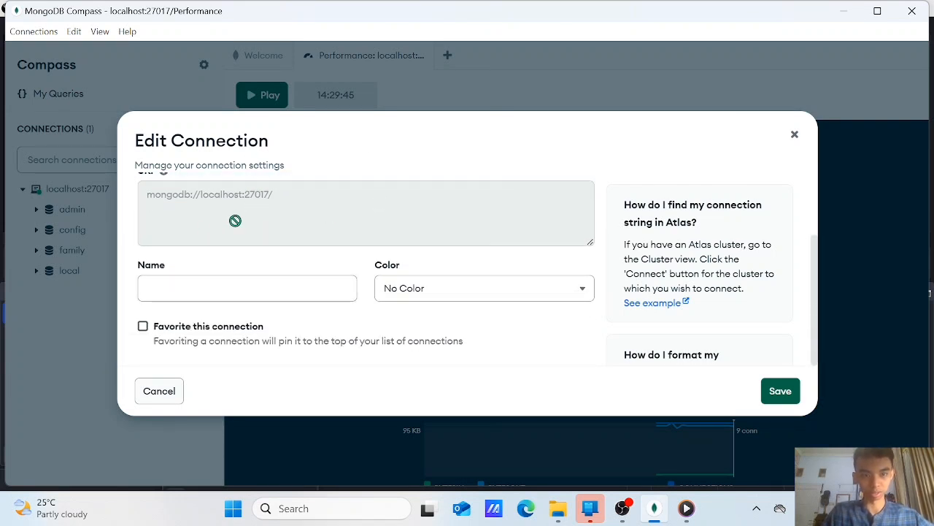
{"action": "scroll", "coordinate": [241, 219], "scroll_direction": "up", "scroll_amount": 2}
{"action": "scroll", "coordinate": [248, 266], "scroll_direction": "down", "scroll_amount": 2}
{"action": "scroll", "coordinate": [257, 280], "scroll_direction": "up", "scroll_amount": 2}
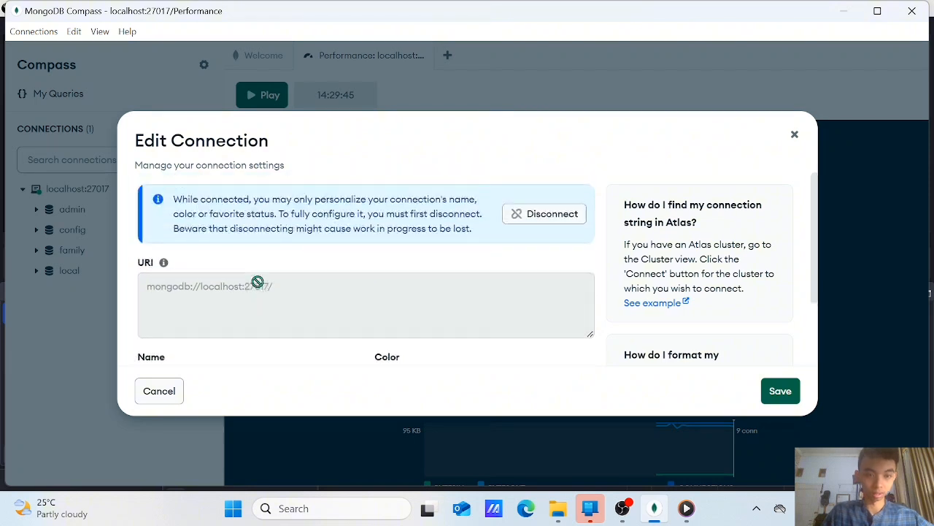
{"action": "scroll", "coordinate": [240, 275], "scroll_direction": "down", "scroll_amount": 2}
{"action": "left_click", "coordinate": [208, 308]}
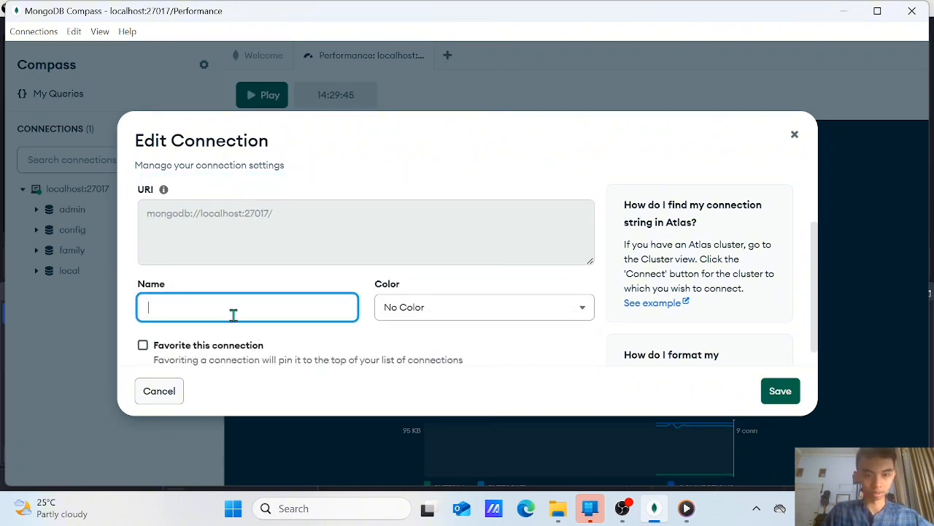
{"action": "left_click", "coordinate": [433, 313]}
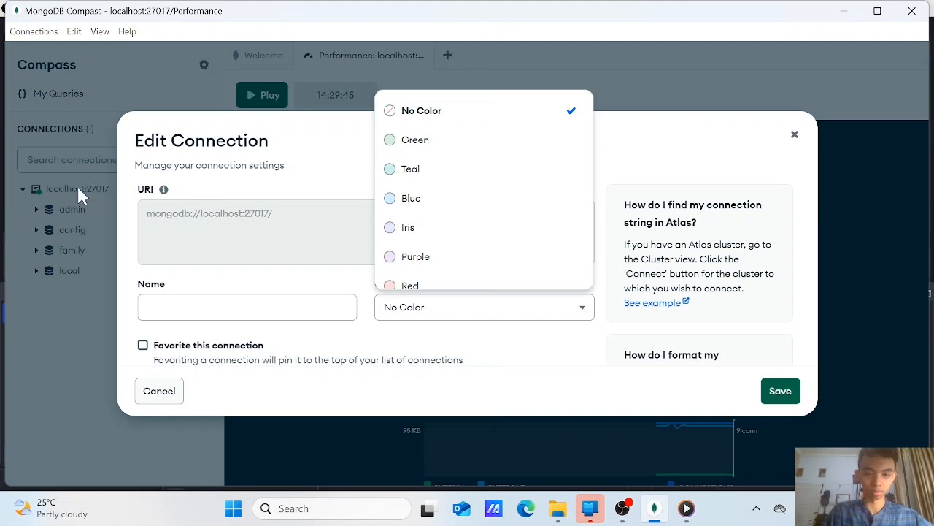
{"action": "left_click", "coordinate": [473, 229]}
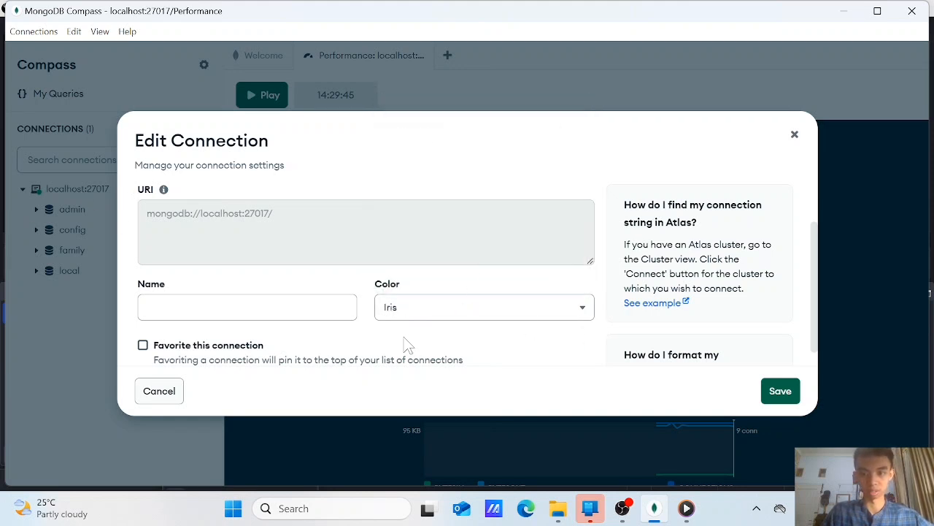
Name the connection "family", mark it as a favorite and save the connection settings
{"action": "left_click", "coordinate": [271, 308]}
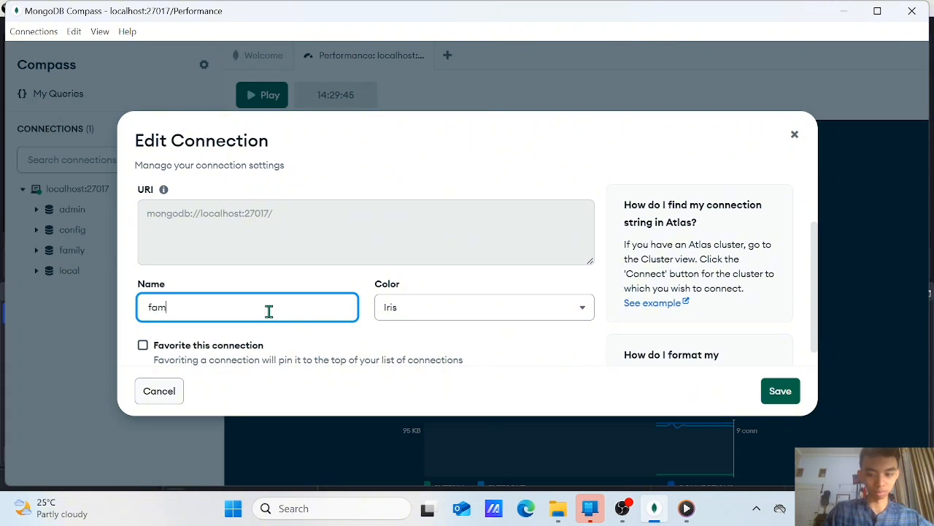
{"action": "scroll", "coordinate": [189, 327], "scroll_direction": "down", "scroll_amount": 1}
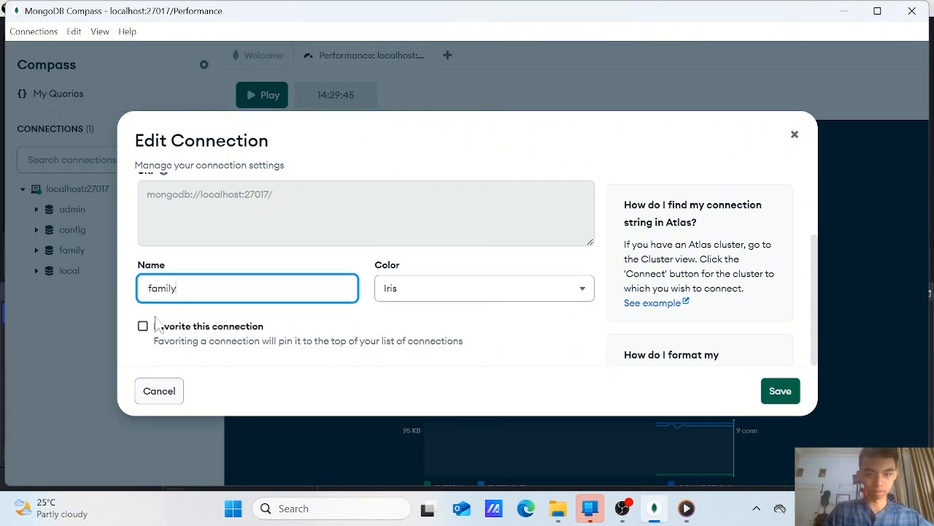
{"action": "left_click", "coordinate": [142, 327]}
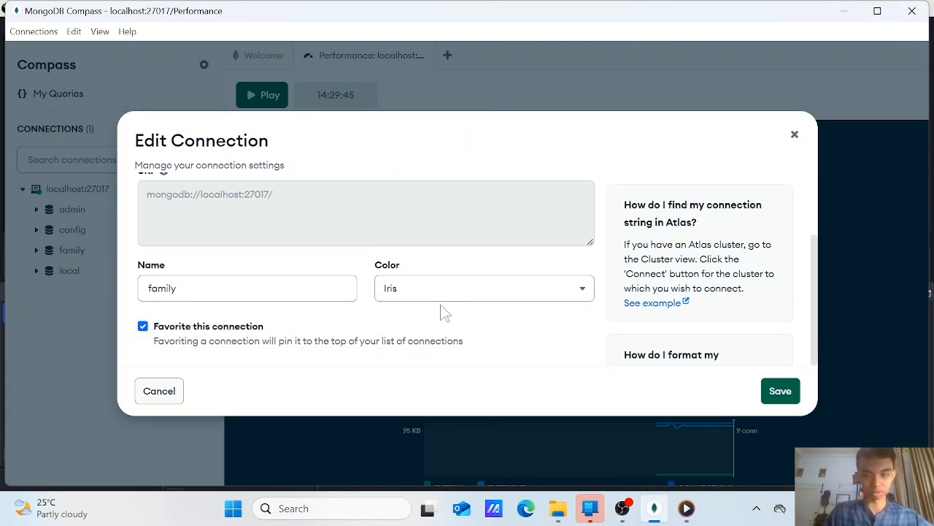
{"action": "left_click", "coordinate": [781, 398]}
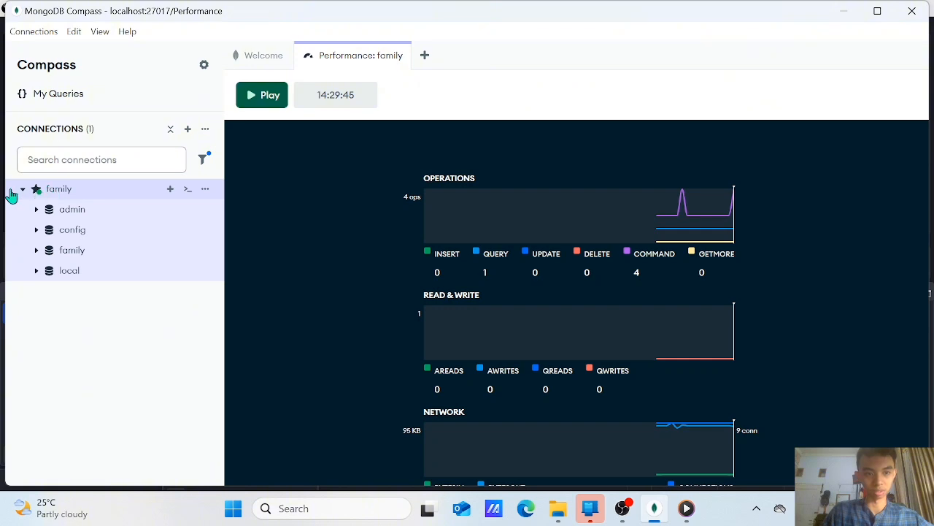
Edit the family connection again, clear its name and save it
{"action": "left_click", "coordinate": [206, 188]}
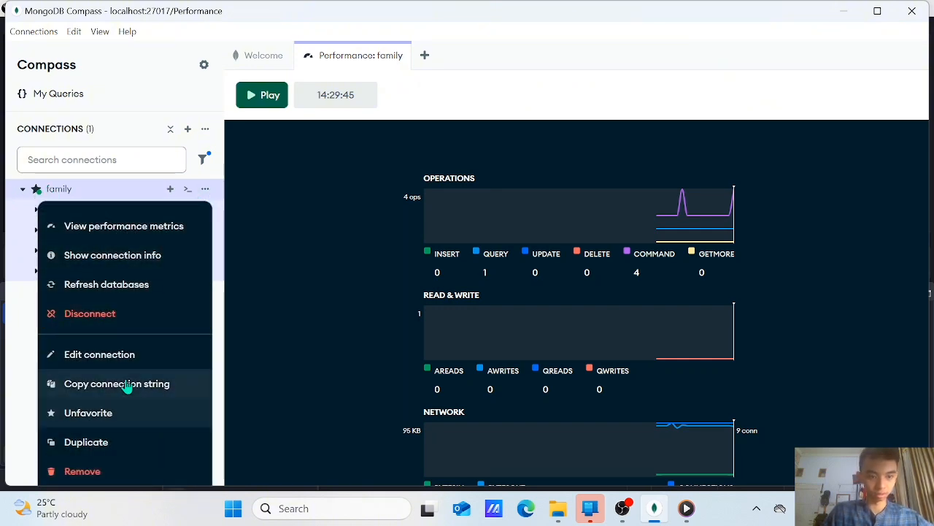
{"action": "left_click", "coordinate": [130, 358]}
{"action": "scroll", "coordinate": [248, 333], "scroll_direction": "down", "scroll_amount": 2}
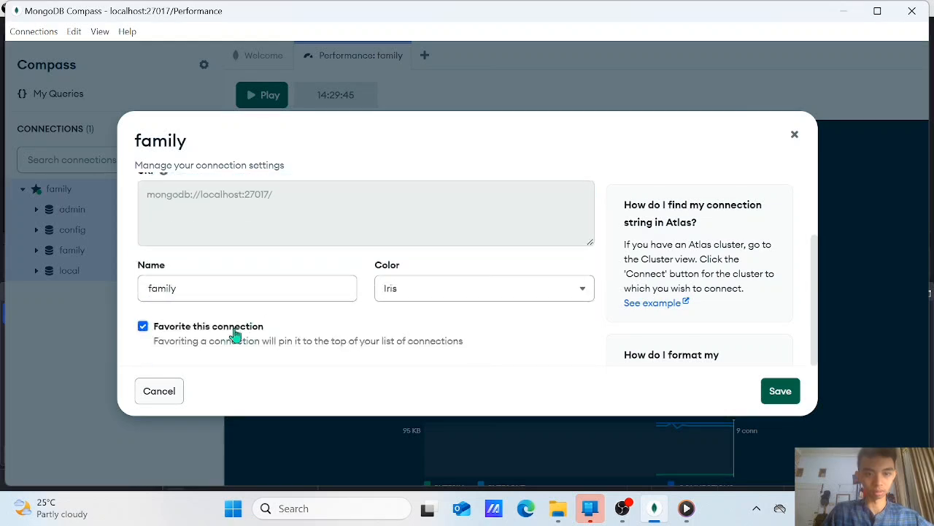
{"action": "double_click", "coordinate": [225, 287]}
{"action": "key", "text": "BackSpace"}
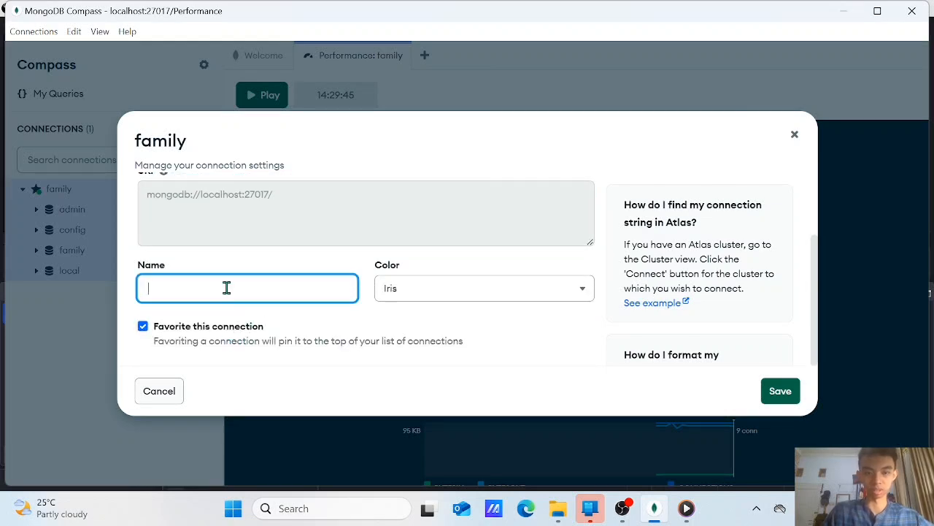
{"action": "left_click", "coordinate": [776, 390]}
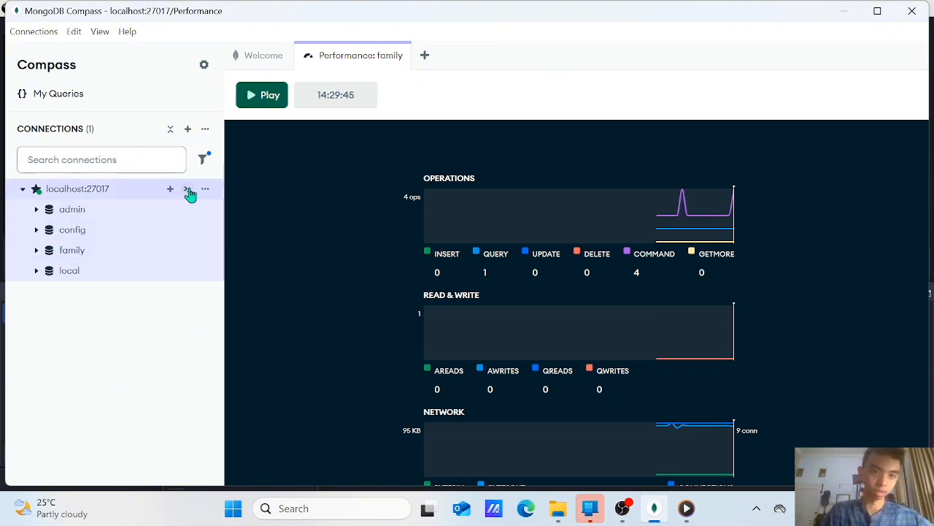
Open the database list of the localhost:27017 connection and copy its connection string
{"action": "left_click", "coordinate": [217, 188]}
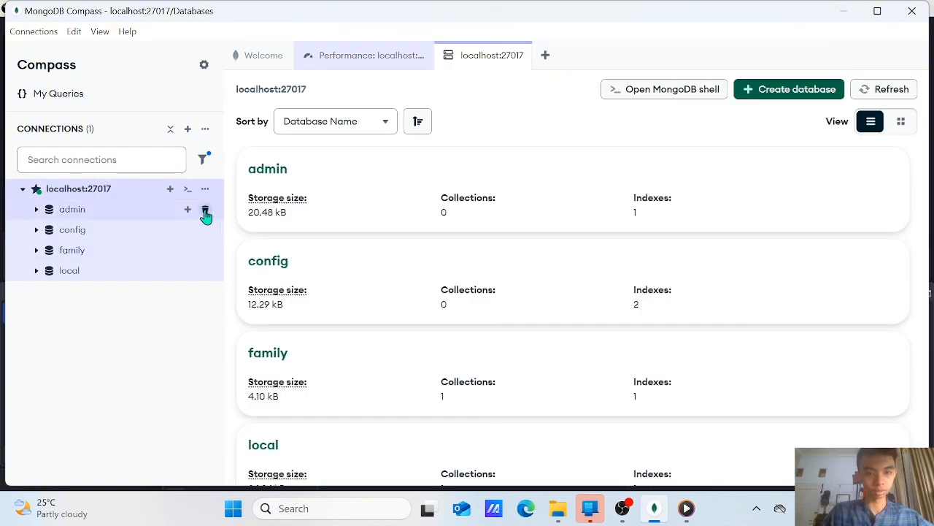
{"action": "left_click", "coordinate": [206, 188]}
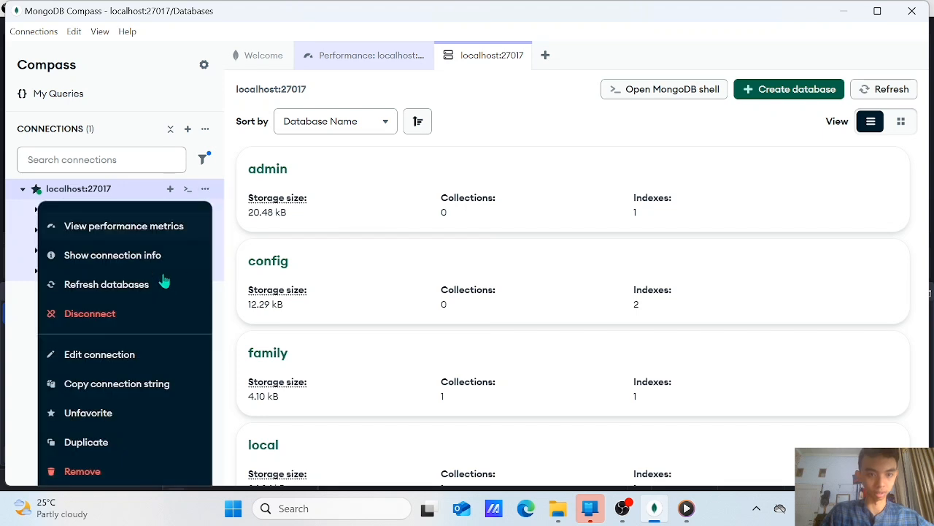
{"action": "left_click", "coordinate": [146, 387]}
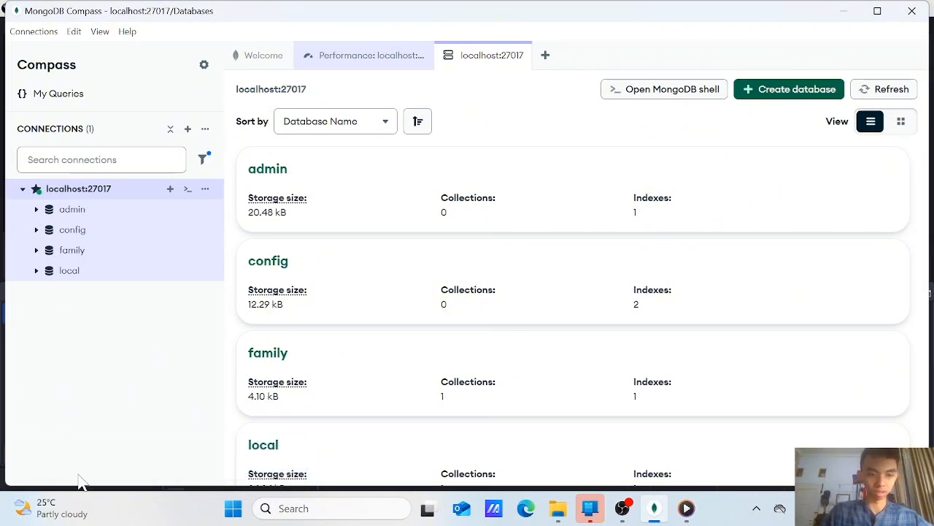
Remove the localhost:27017 connection from the favorites
{"action": "left_click", "coordinate": [206, 189]}
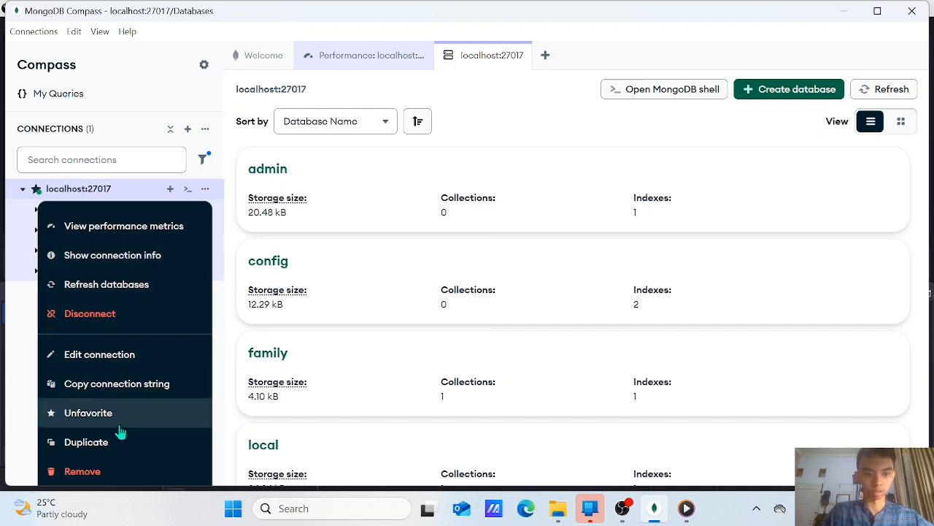
{"action": "left_click", "coordinate": [139, 413]}
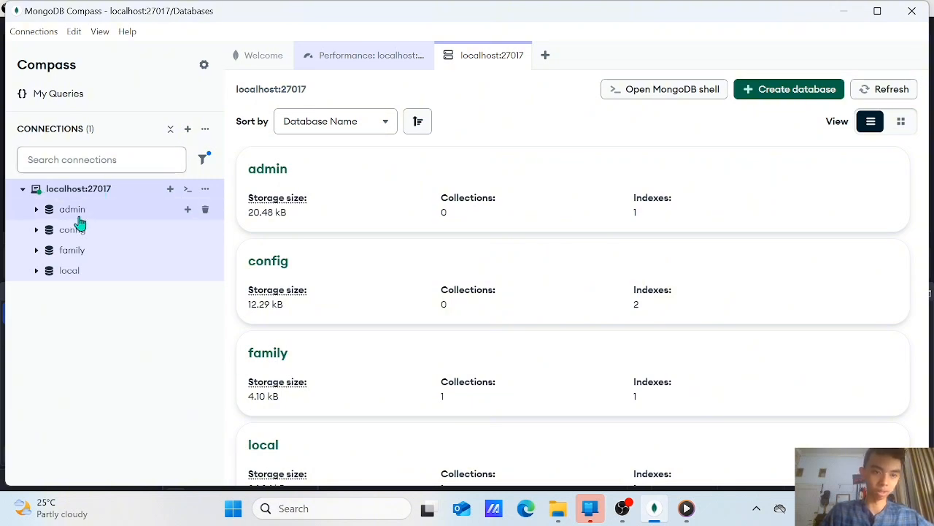
Start duplicating the localhost:27017 connection, review the duplicate's settings and cancel without saving
{"action": "left_click", "coordinate": [205, 189]}
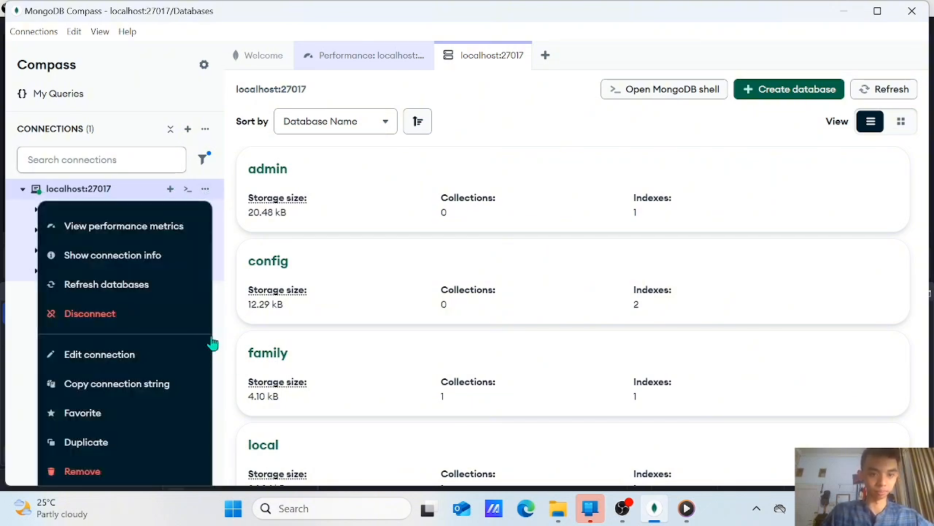
{"action": "left_click", "coordinate": [121, 441]}
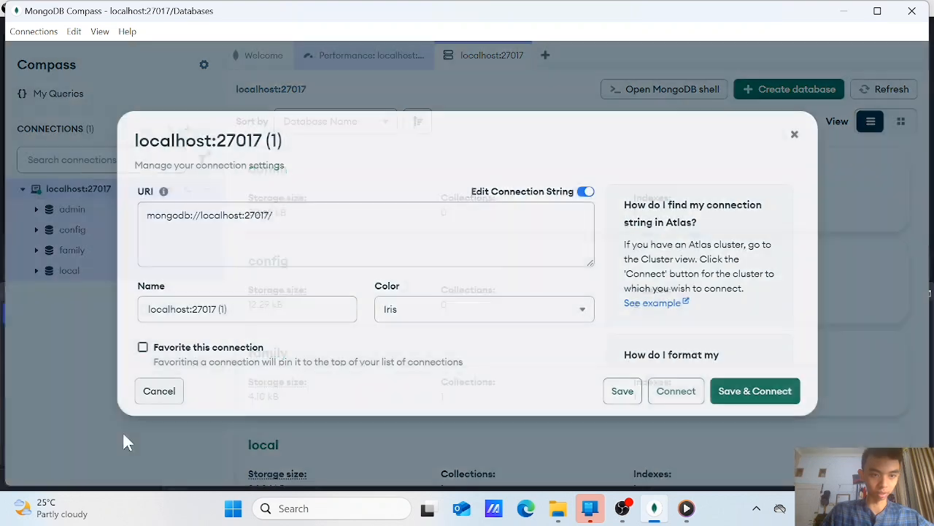
{"action": "scroll", "coordinate": [328, 242], "scroll_direction": "down", "scroll_amount": 1}
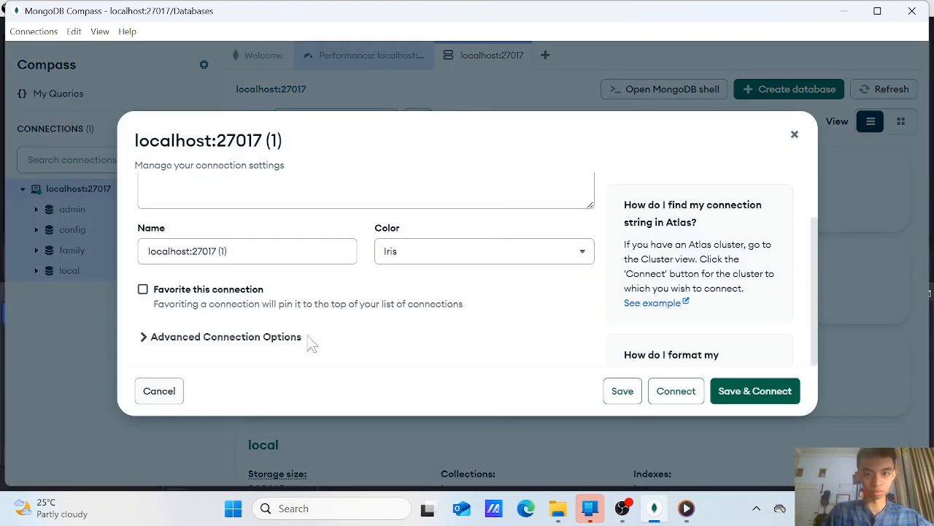
{"action": "scroll", "coordinate": [365, 266], "scroll_direction": "up", "scroll_amount": 1}
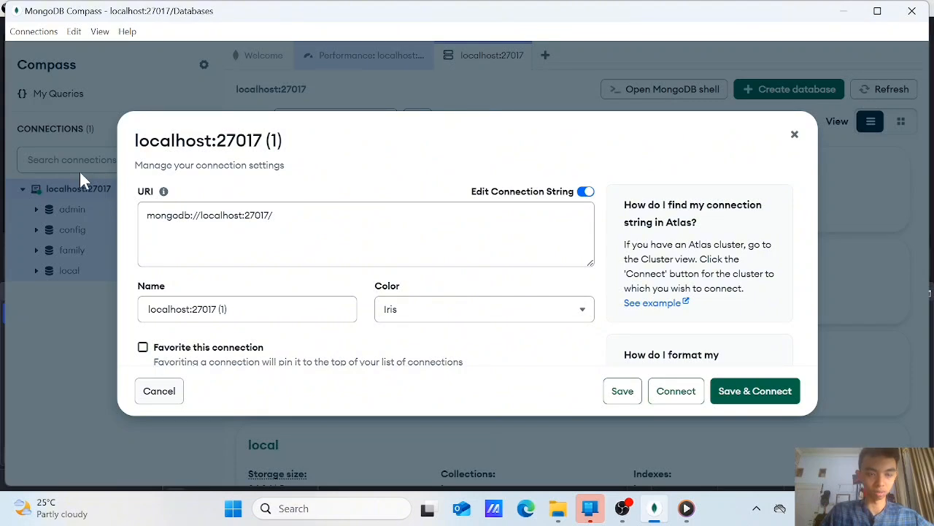
{"action": "scroll", "coordinate": [211, 299], "scroll_direction": "down", "scroll_amount": 1}
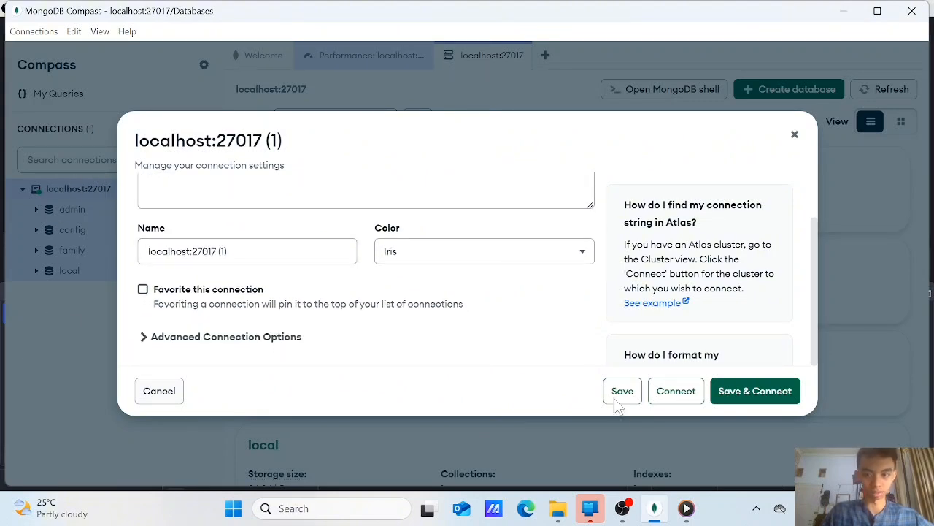
{"action": "left_click", "coordinate": [161, 392]}
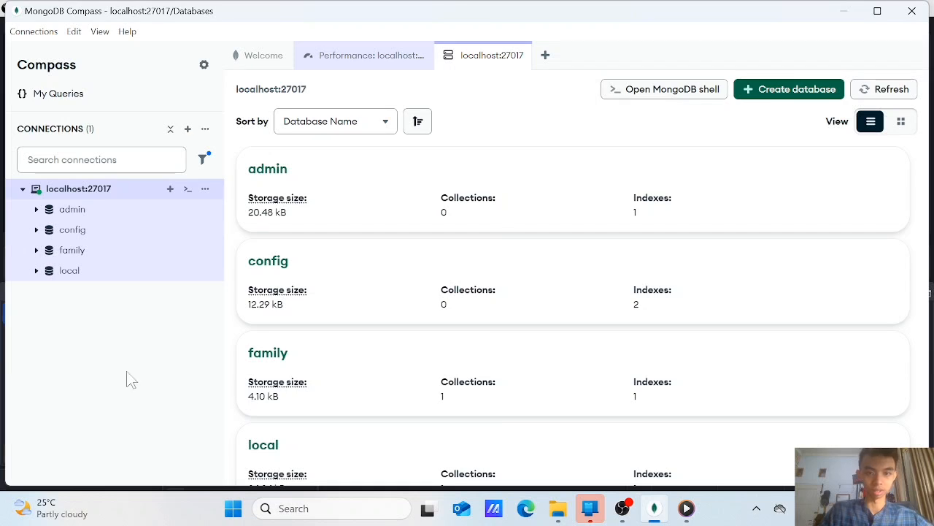
Look through the storage size, collections and indexes of the databases on localhost:27017
{"action": "scroll", "coordinate": [422, 197], "scroll_direction": "down", "scroll_amount": 1}
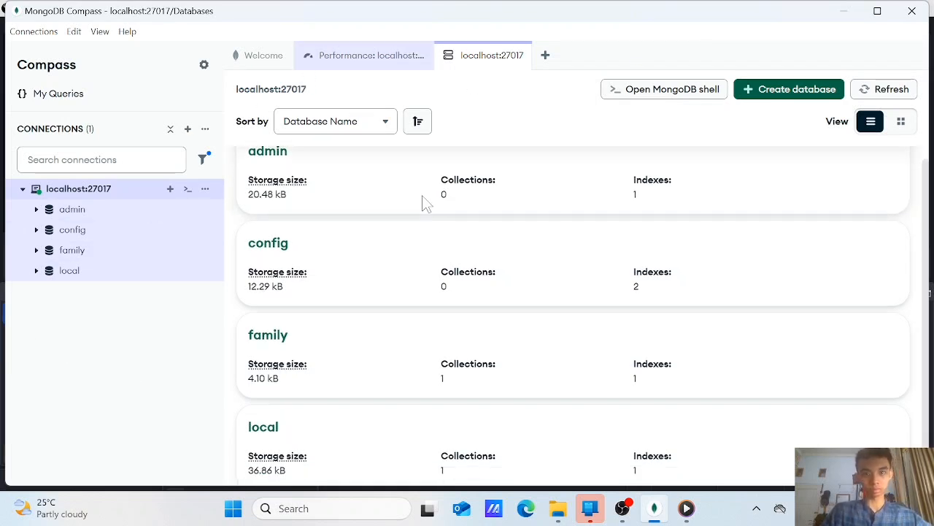
{"action": "scroll", "coordinate": [292, 274], "scroll_direction": "up", "scroll_amount": 1}
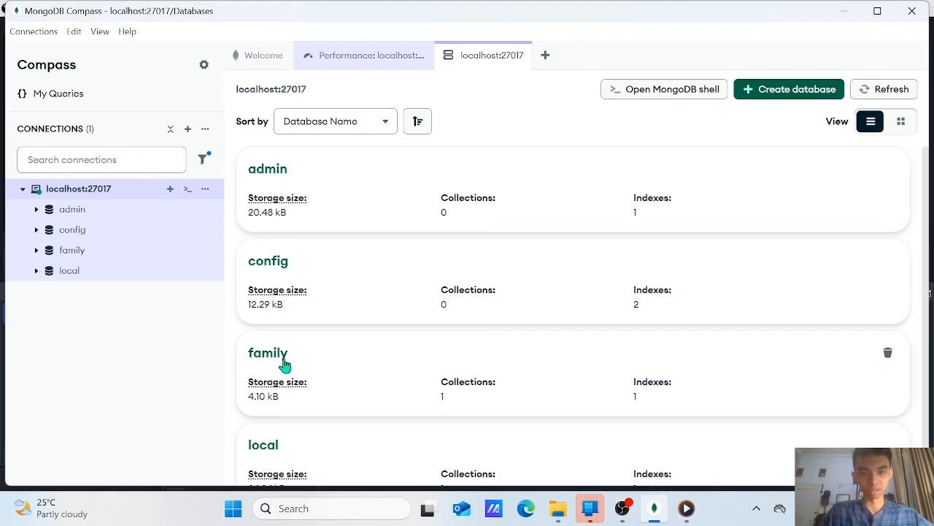
{"action": "scroll", "coordinate": [302, 307], "scroll_direction": "down", "scroll_amount": 2}
{"action": "scroll", "coordinate": [356, 240], "scroll_direction": "up", "scroll_amount": 2}
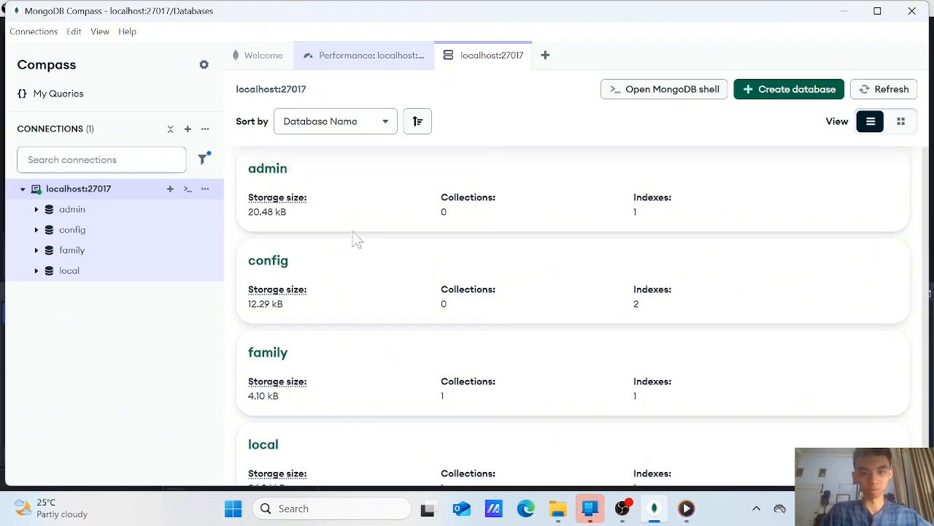
Check the available sort fields for the database list, then reverse the sort direction and restore it
{"action": "left_click", "coordinate": [373, 126]}
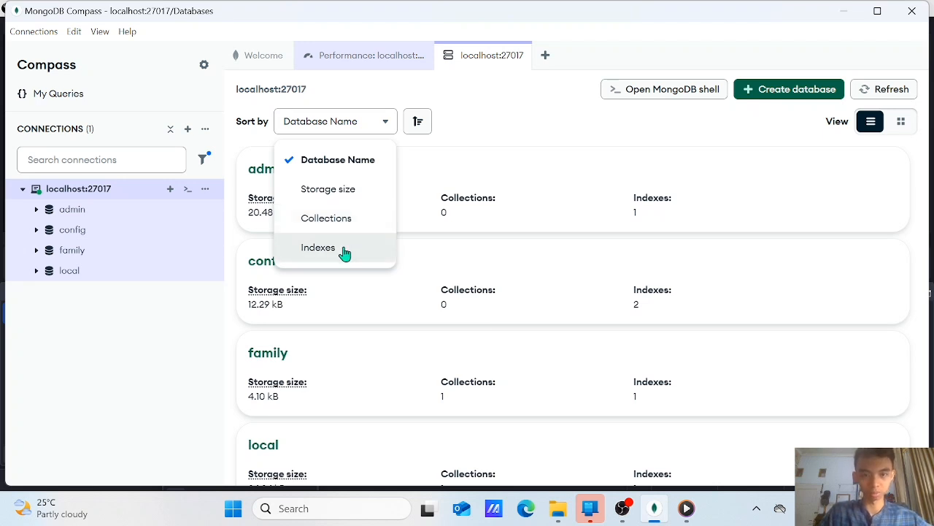
{"action": "left_click", "coordinate": [450, 125]}
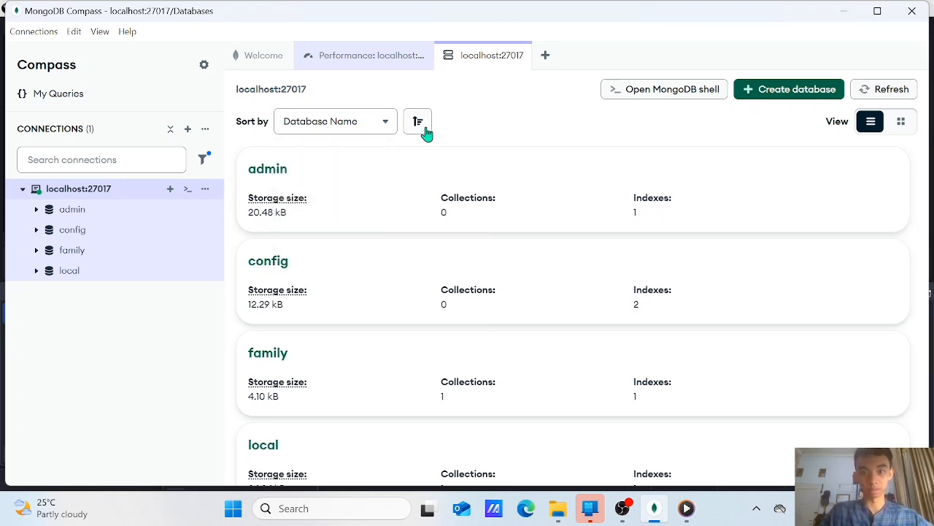
{"action": "left_click", "coordinate": [424, 127]}
{"action": "left_click", "coordinate": [424, 130]}
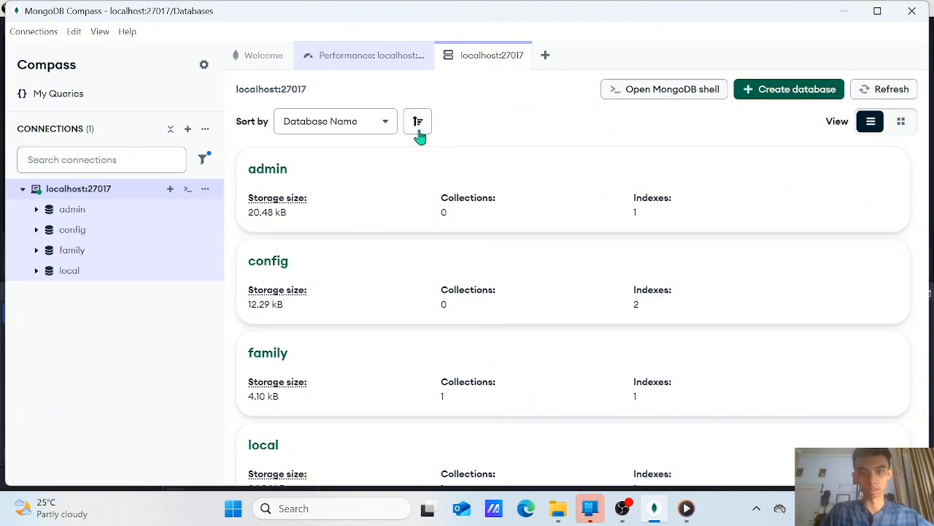
Reverse and restore the database list's sort direction, and try the grid view before returning to the list view
{"action": "left_click", "coordinate": [426, 127]}
{"action": "left_click", "coordinate": [425, 128]}
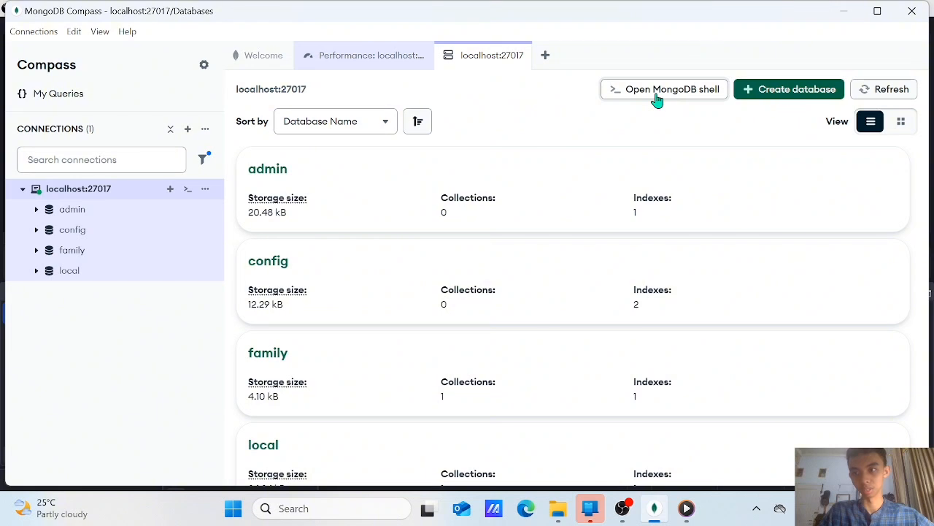
{"action": "left_click", "coordinate": [901, 122]}
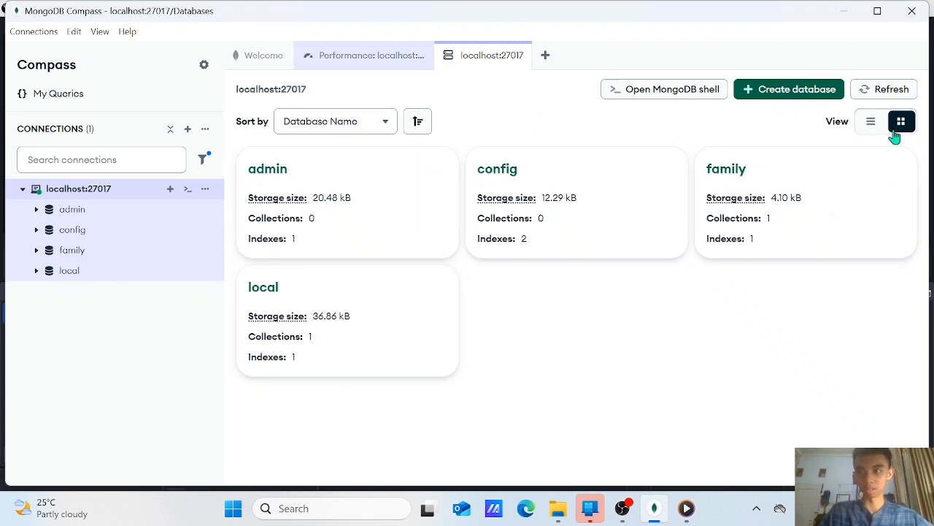
{"action": "left_click", "coordinate": [871, 122]}
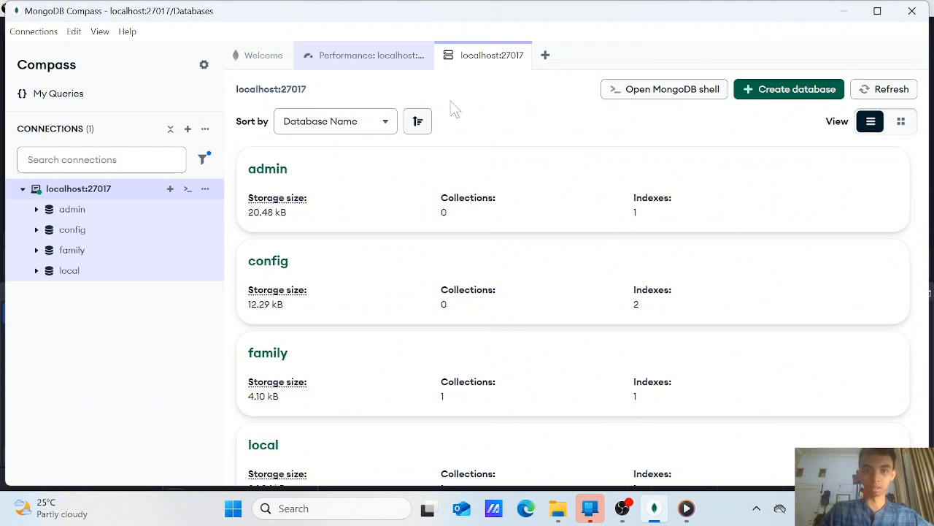
Open the MongoDB shell for localhost:27017 to view it, and close it again
{"action": "left_click", "coordinate": [667, 92]}
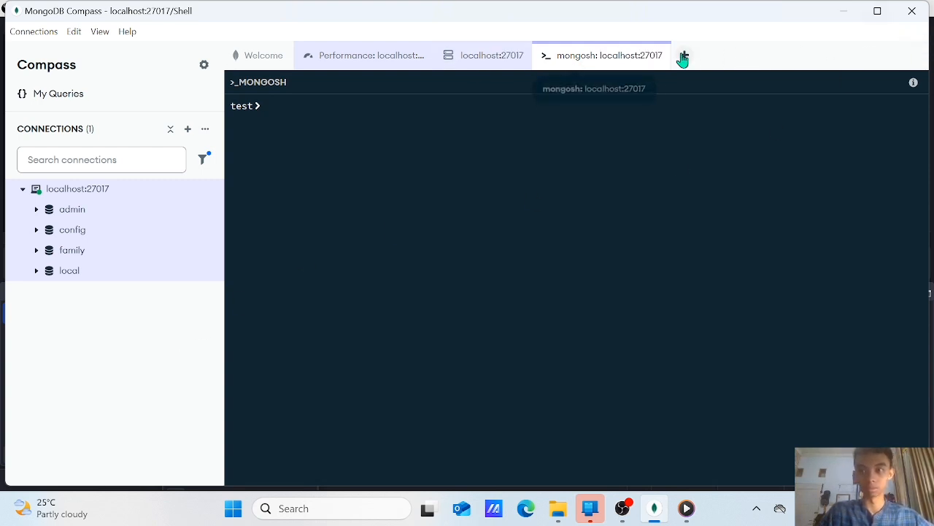
{"action": "left_click", "coordinate": [657, 57]}
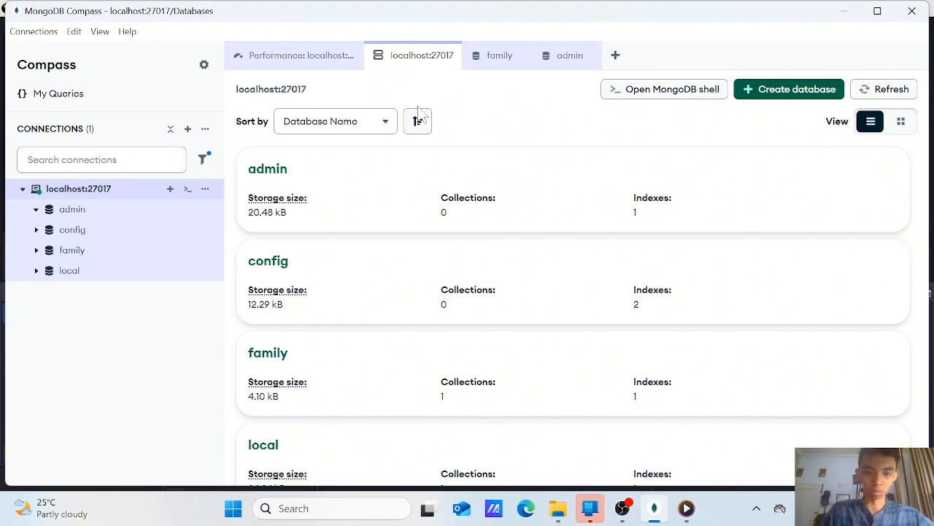
Create a database named mahasiswa with a first collection named nilai
{"action": "left_click", "coordinate": [787, 95]}
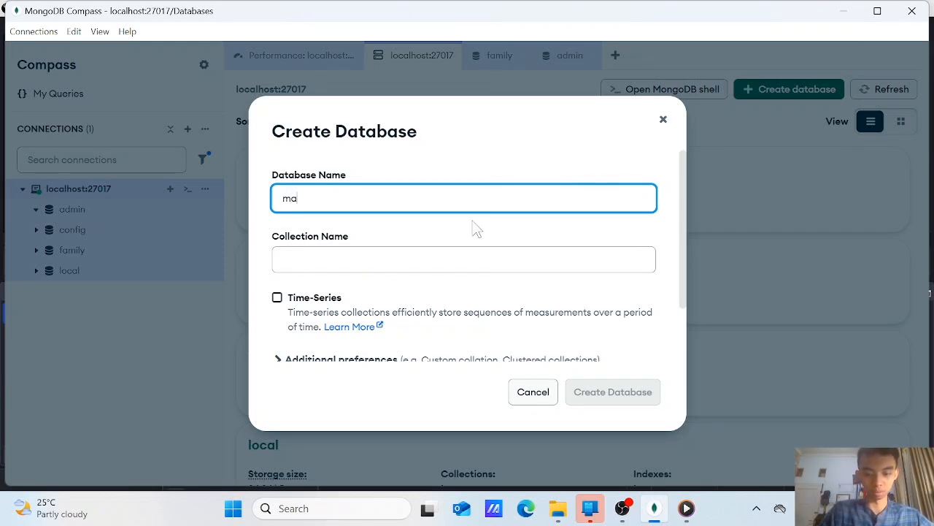
{"action": "left_click", "coordinate": [388, 260]}
{"action": "type", "text": "nilai"}
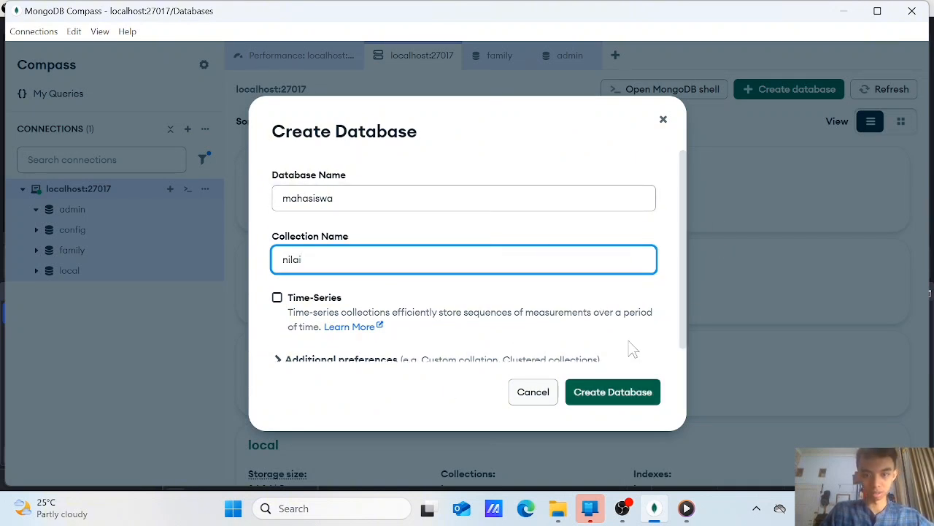
{"action": "left_click", "coordinate": [625, 393]}
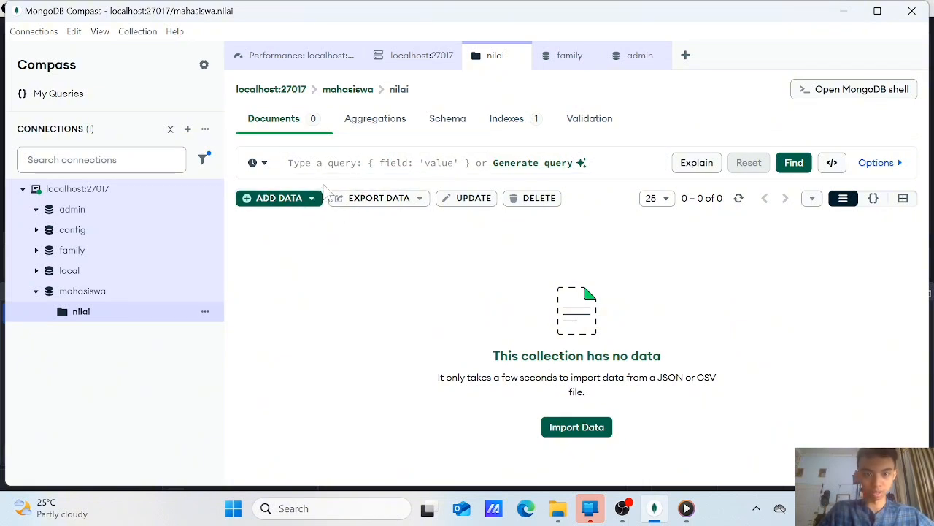
Start inserting a document into the mahasiswa.nilai collection and examine the default JSON template
{"action": "left_click", "coordinate": [312, 200]}
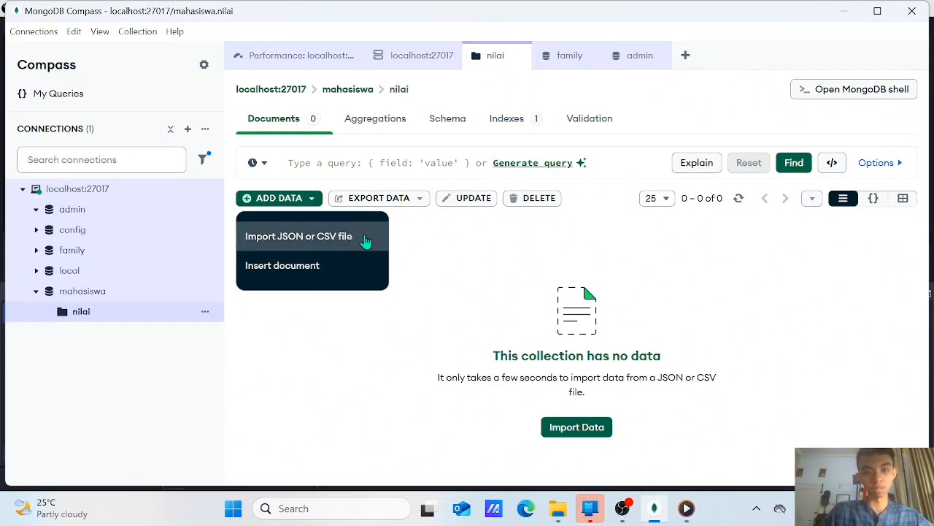
{"action": "left_click", "coordinate": [325, 275]}
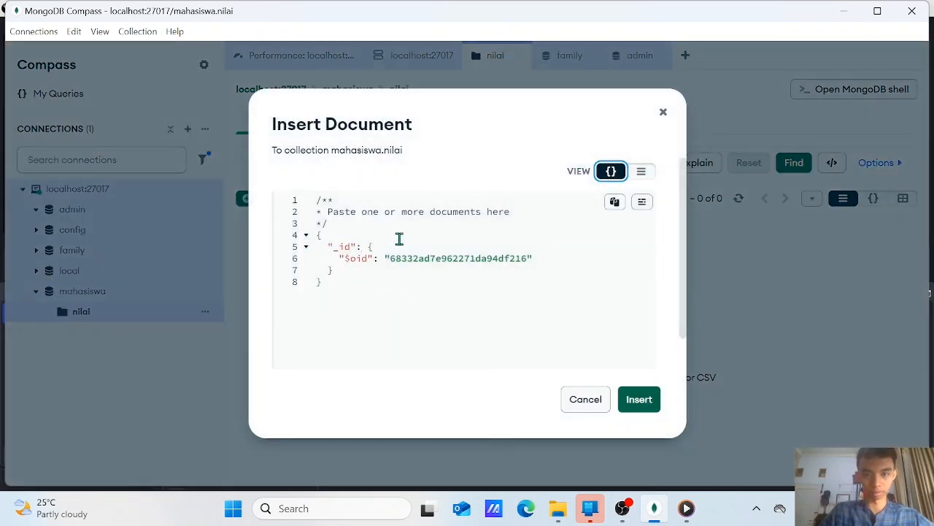
{"action": "left_click", "coordinate": [370, 303]}
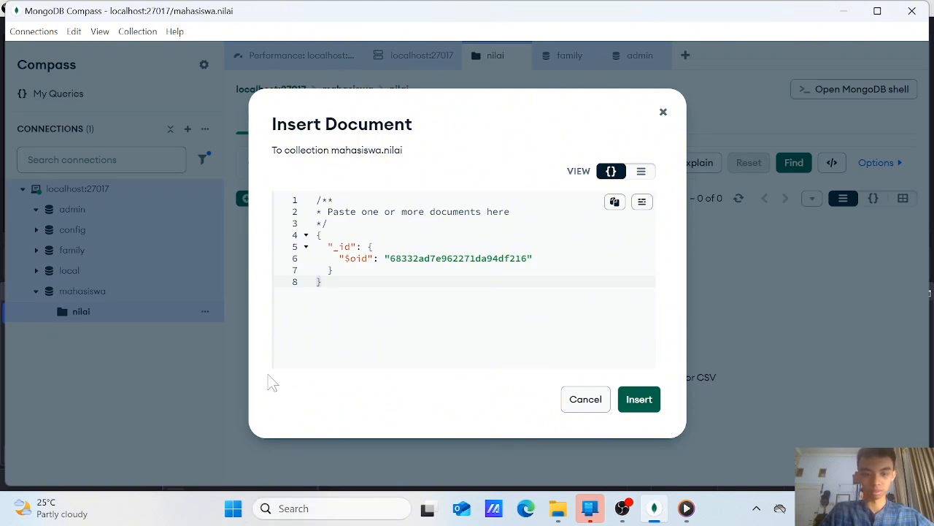
{"action": "left_click", "coordinate": [367, 257]}
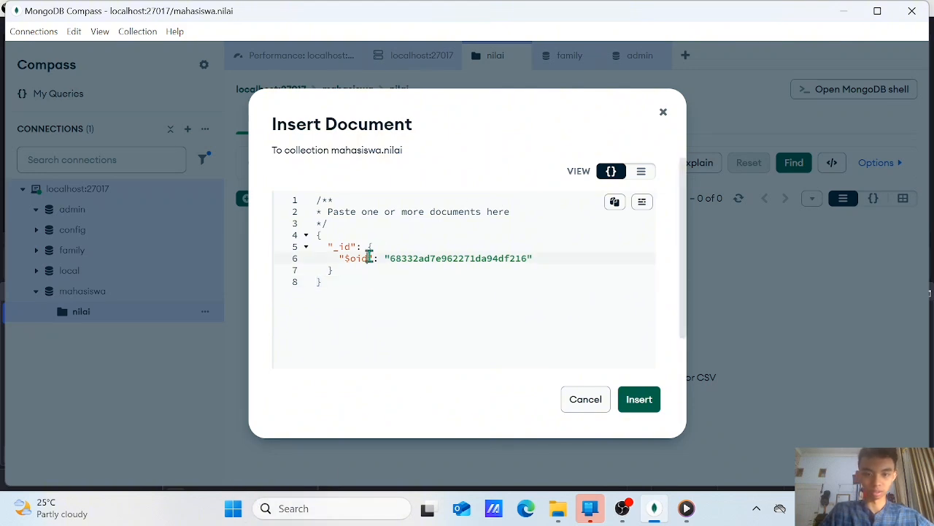
Switch to Notepad and copy the JSON array of student records with _id, nama, mk and nilai fields
{"action": "left_click", "coordinate": [233, 508]}
{"action": "type", "text": "note"}
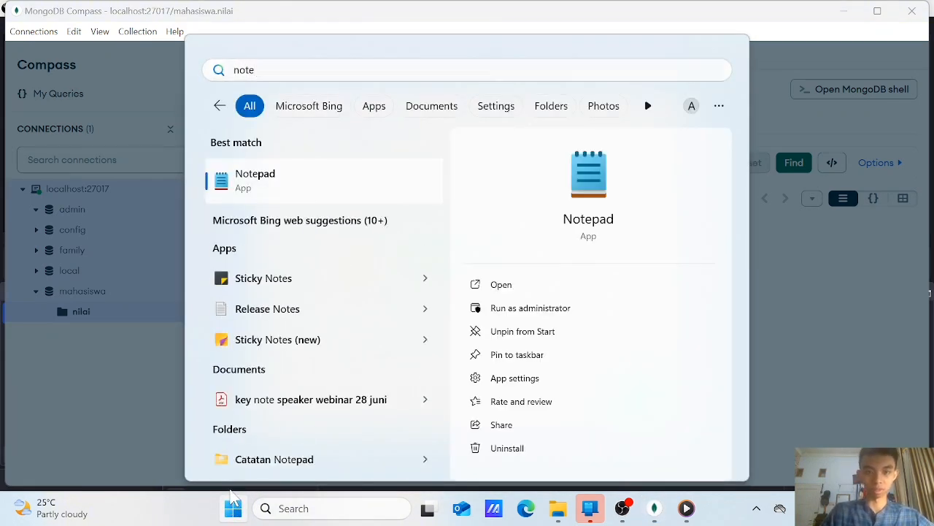
{"action": "key", "text": "Escape"}
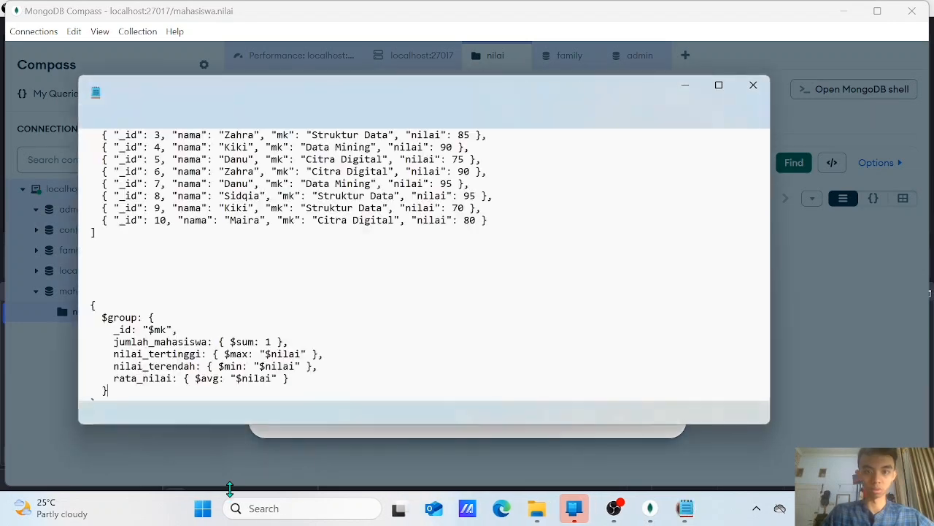
{"action": "scroll", "coordinate": [334, 333], "scroll_direction": "up", "scroll_amount": 5}
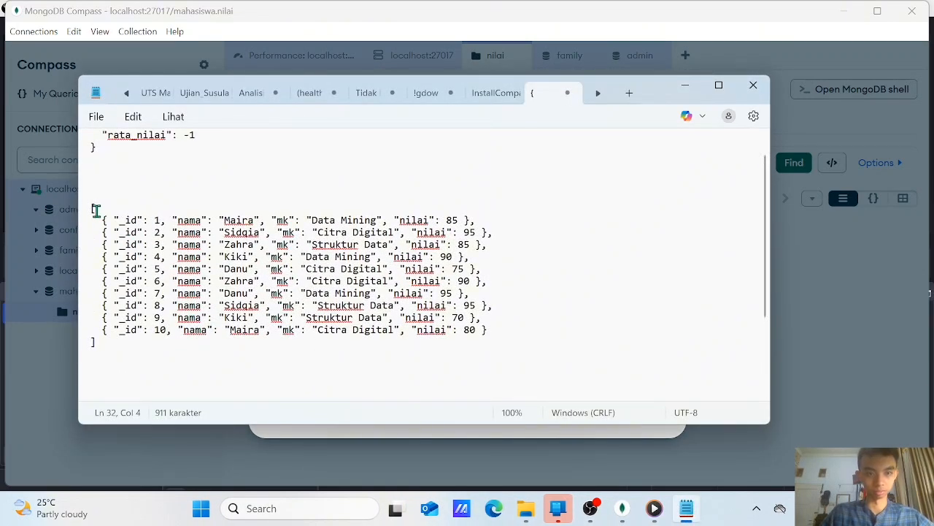
{"action": "left_click_drag", "start_coordinate": [93, 209], "coordinate": [218, 358]}
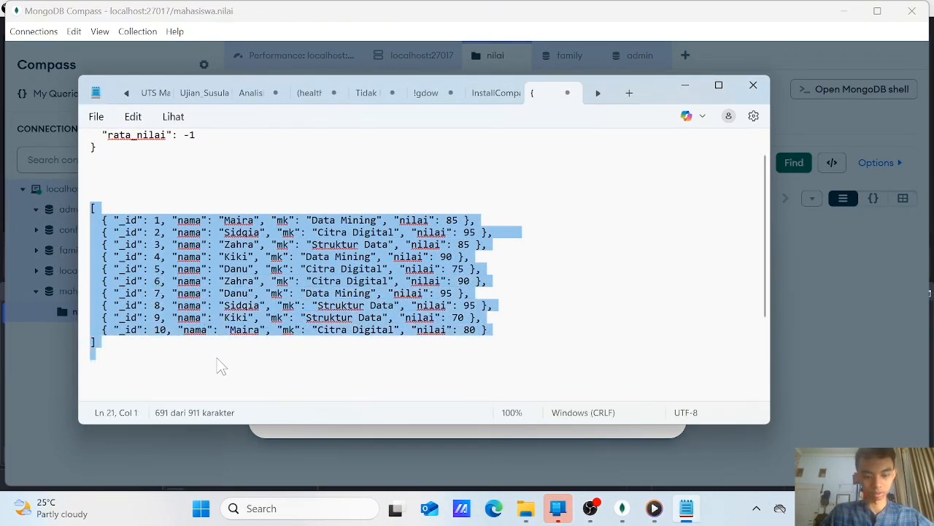
Return to MongoDB Compass, replace the document template with the copied JSON array and insert the records into nilai
{"action": "left_click", "coordinate": [803, 365]}
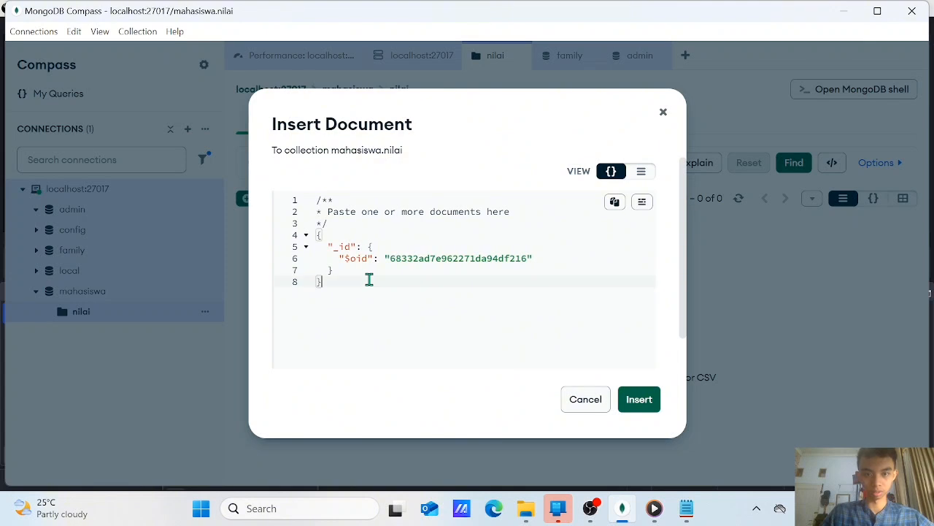
{"action": "key", "text": "ctrl+a"}
{"action": "key", "text": "ctrl+v"}
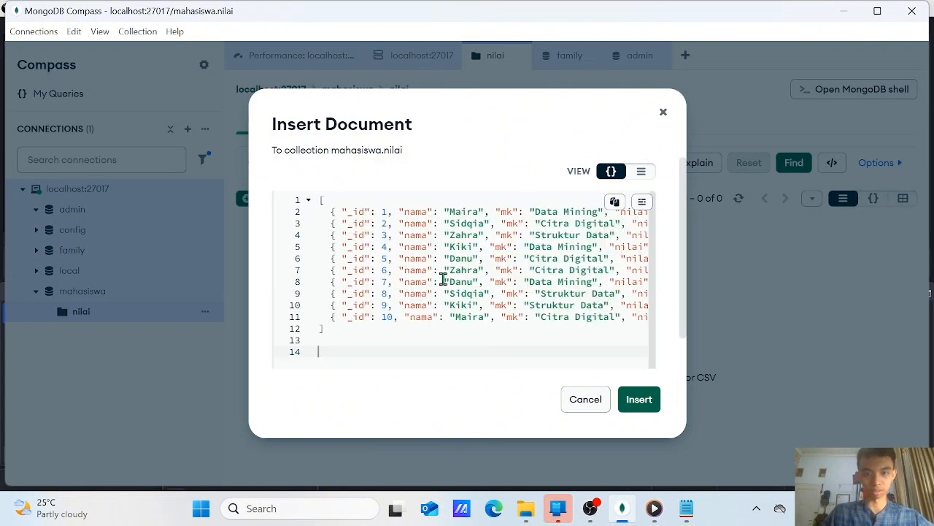
{"action": "left_click", "coordinate": [634, 395]}
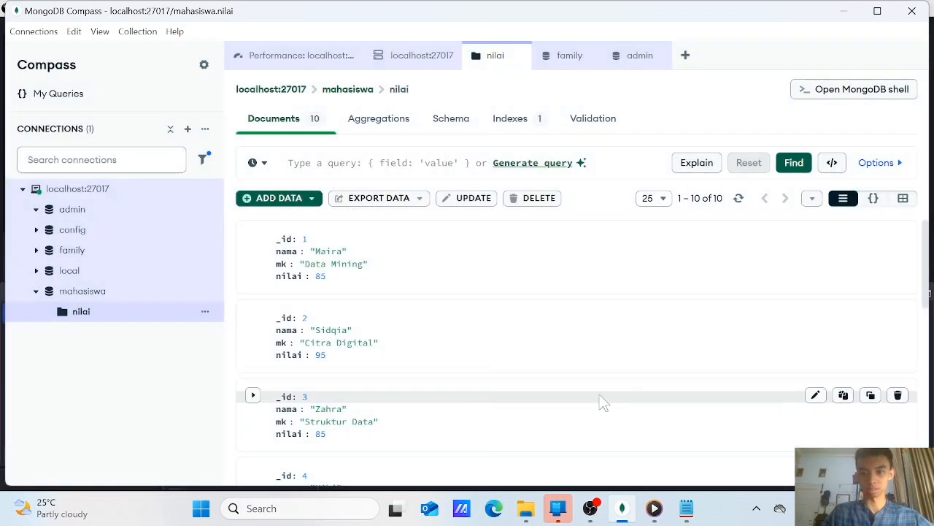
Look through the documents inserted into the nilai collection, from the first record to the last
{"action": "scroll", "coordinate": [434, 307], "scroll_direction": "down", "scroll_amount": 6}
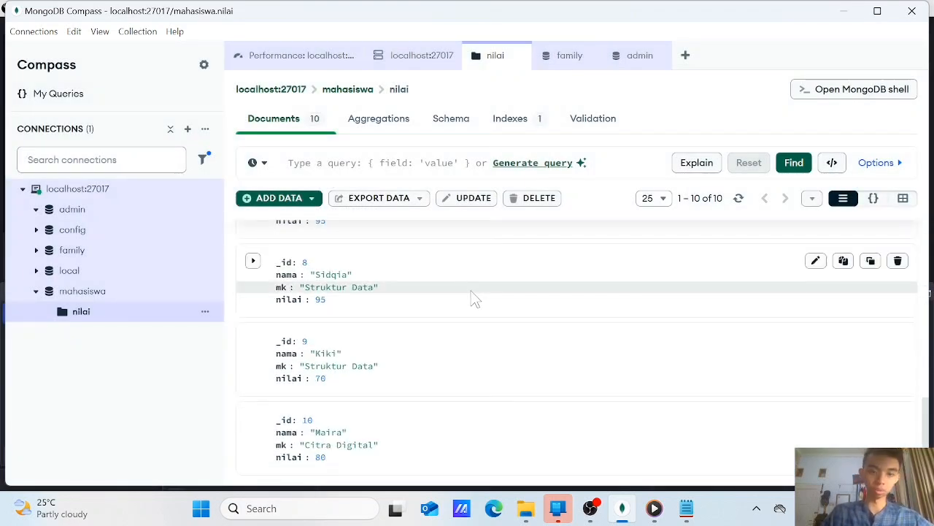
{"action": "scroll", "coordinate": [473, 298], "scroll_direction": "up", "scroll_amount": 7}
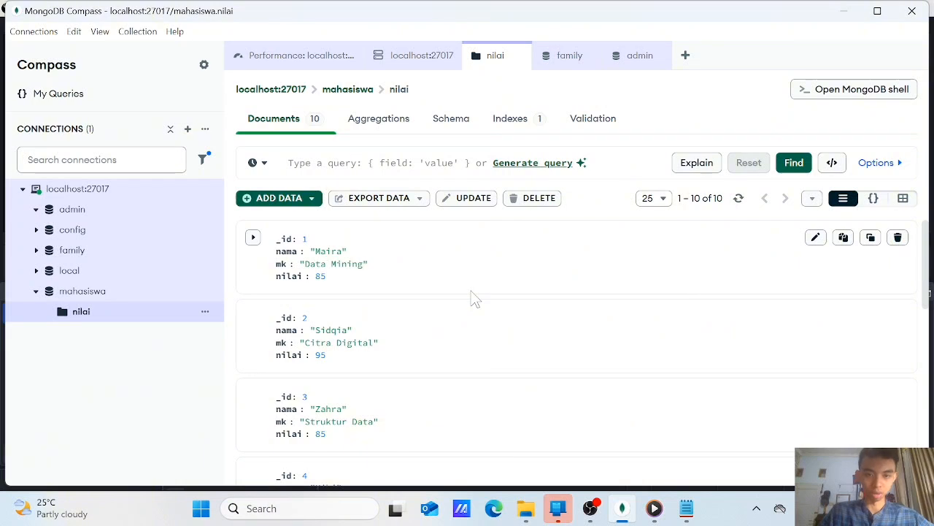
{"action": "scroll", "coordinate": [416, 229], "scroll_direction": "down", "scroll_amount": 2}
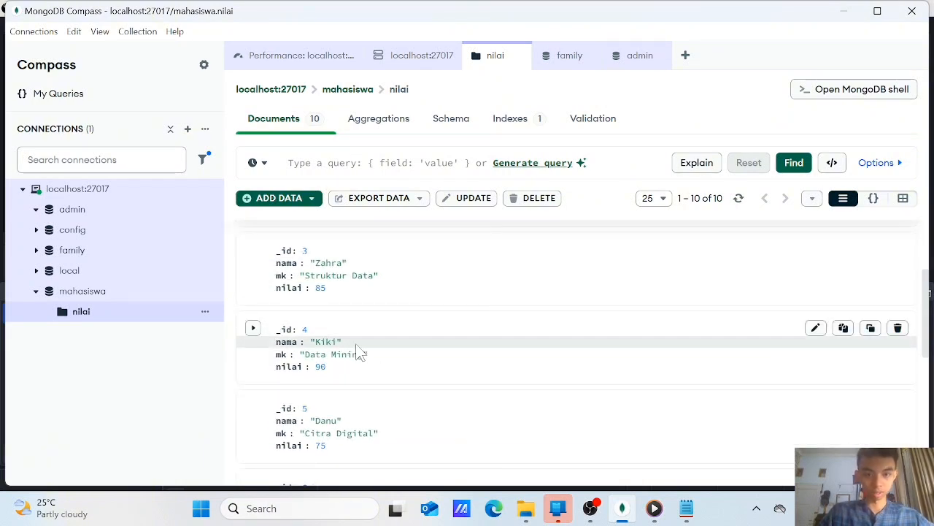
{"action": "scroll", "coordinate": [387, 298], "scroll_direction": "down", "scroll_amount": 5}
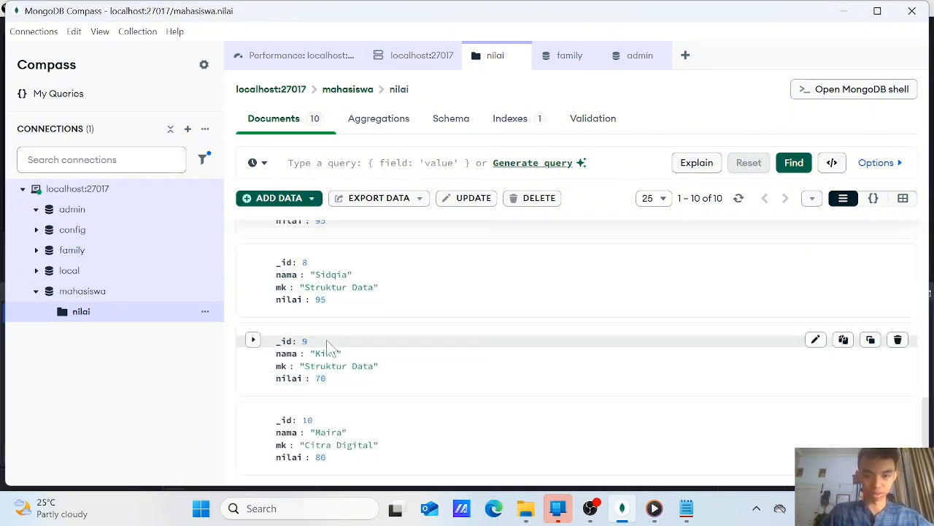
{"action": "scroll", "coordinate": [494, 284], "scroll_direction": "up", "scroll_amount": 7}
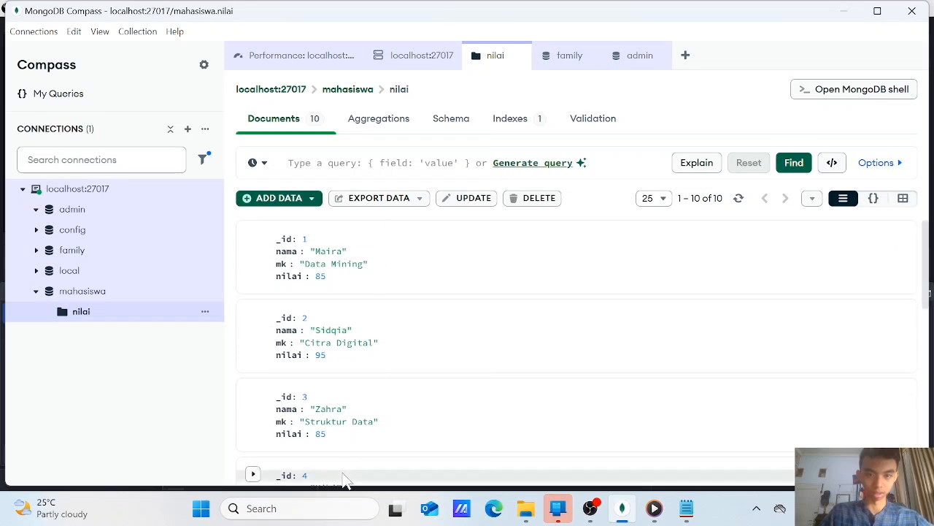
{"action": "scroll", "coordinate": [412, 295], "scroll_direction": "down", "scroll_amount": 7}
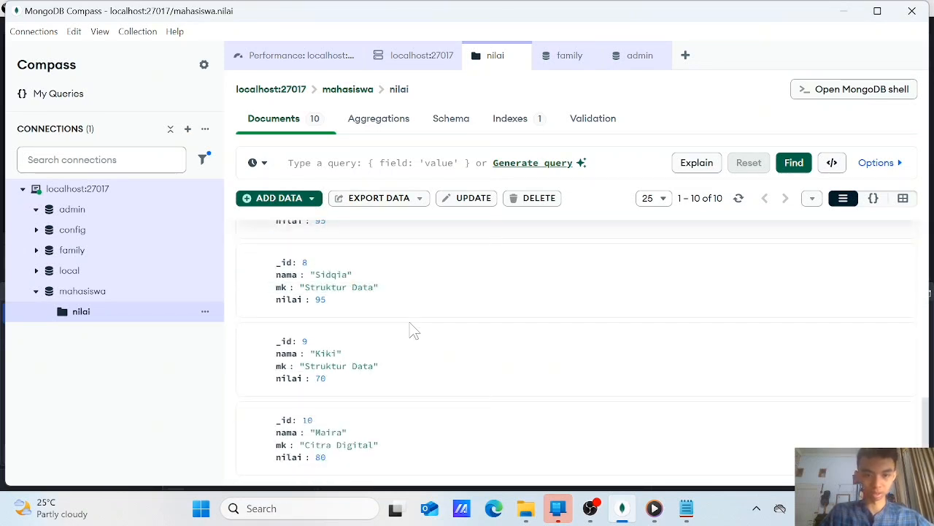
{"action": "scroll", "coordinate": [401, 302], "scroll_direction": "up", "scroll_amount": 7}
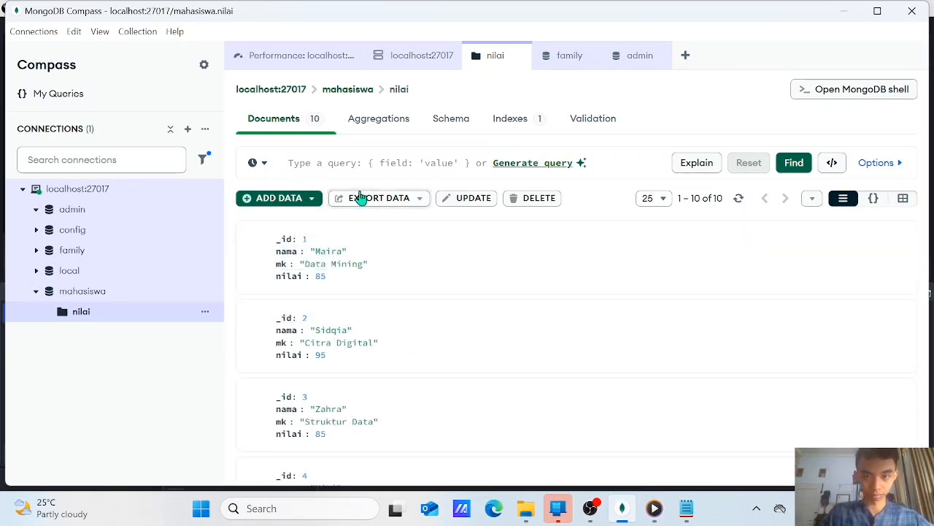
Check the available data export options for the nilai collection and dismiss them without exporting
{"action": "left_click", "coordinate": [418, 204]}
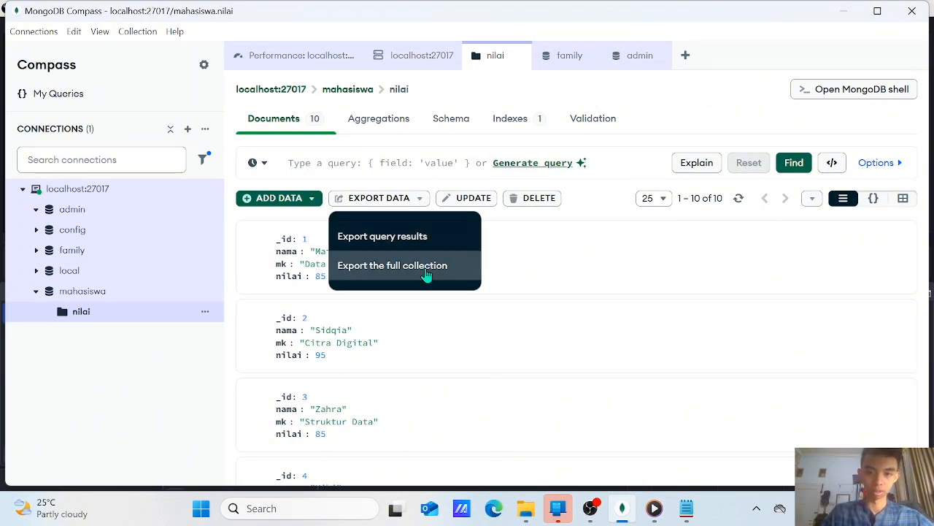
{"action": "scroll", "coordinate": [553, 368], "scroll_direction": "down", "scroll_amount": 7}
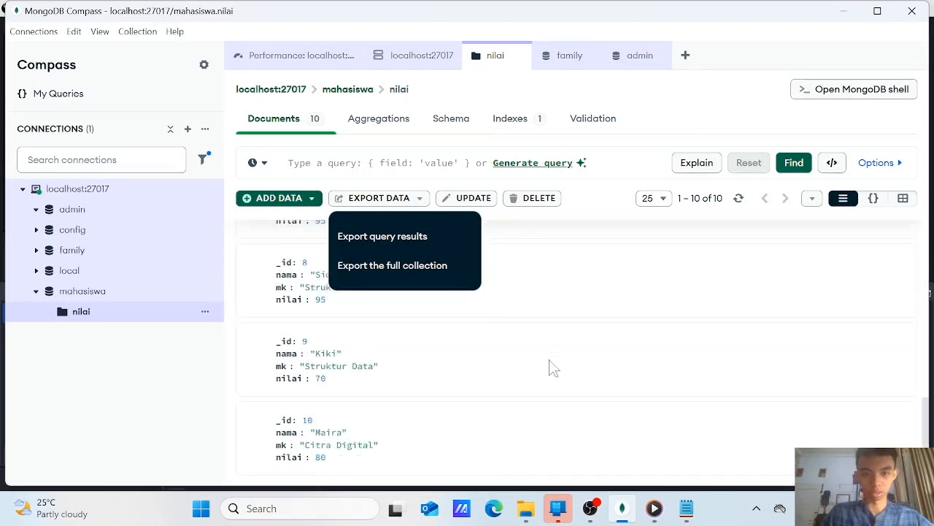
{"action": "scroll", "coordinate": [540, 350], "scroll_direction": "up", "scroll_amount": 7}
{"action": "left_click", "coordinate": [475, 199]}
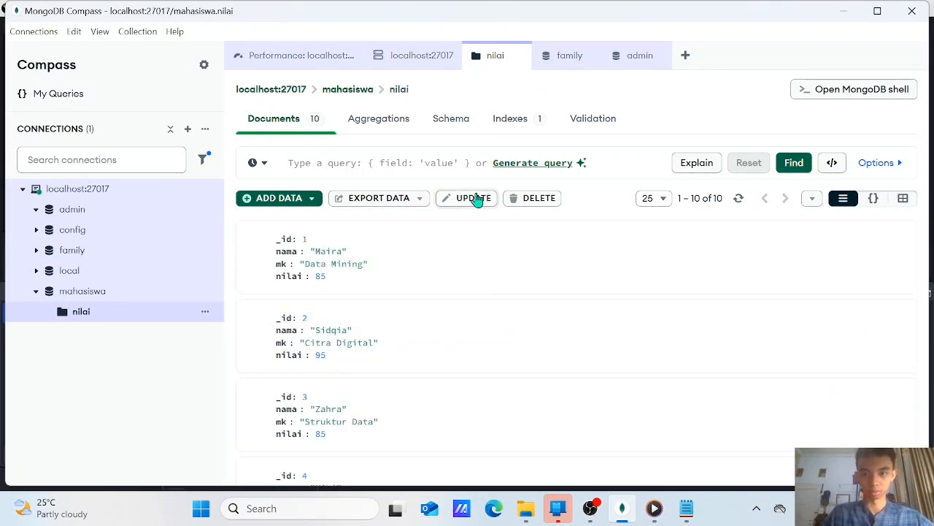
Review the filter and $set template for bulk updating the nilai documents, and leave without updating
{"action": "left_click", "coordinate": [478, 199]}
{"action": "scroll", "coordinate": [405, 312], "scroll_direction": "down", "scroll_amount": 2}
{"action": "scroll", "coordinate": [406, 312], "scroll_direction": "up", "scroll_amount": 2}
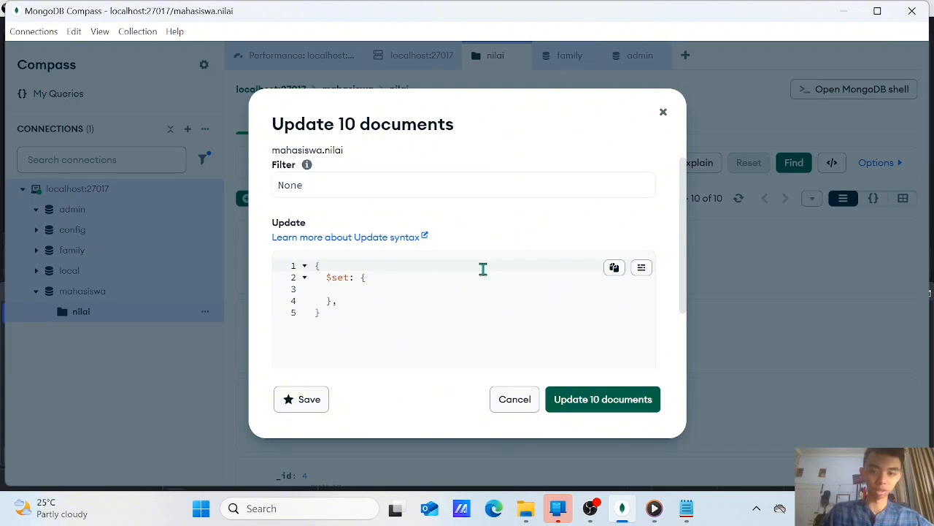
{"action": "left_click", "coordinate": [663, 114]}
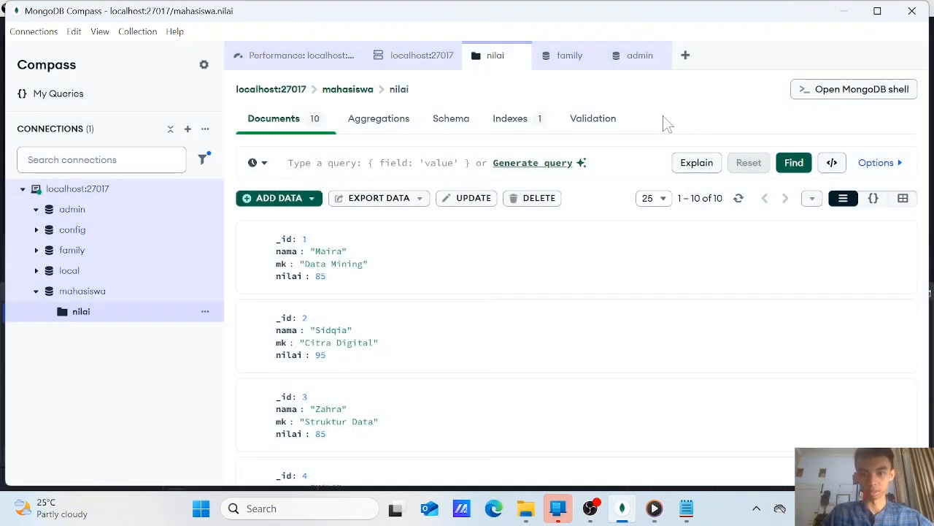
Review the filter and sample preview for bulk deleting the nilai documents, and leave without deleting
{"action": "left_click", "coordinate": [538, 201]}
{"action": "scroll", "coordinate": [567, 287], "scroll_direction": "down", "scroll_amount": 3}
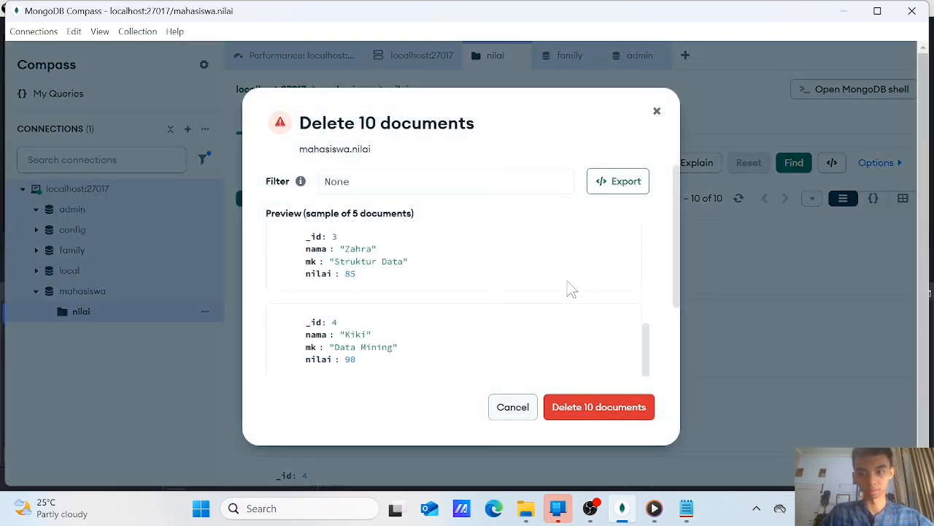
{"action": "scroll", "coordinate": [567, 288], "scroll_direction": "up", "scroll_amount": 3}
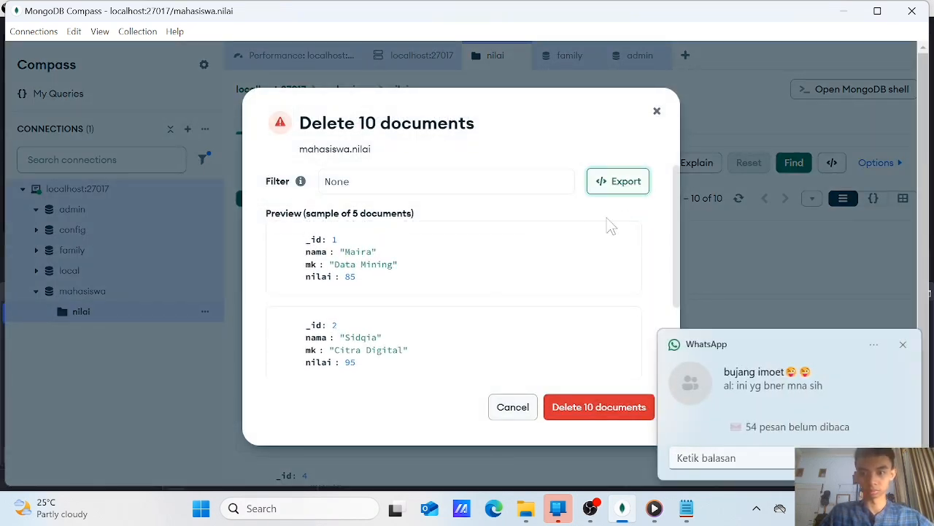
{"action": "scroll", "coordinate": [460, 331], "scroll_direction": "down", "scroll_amount": 3}
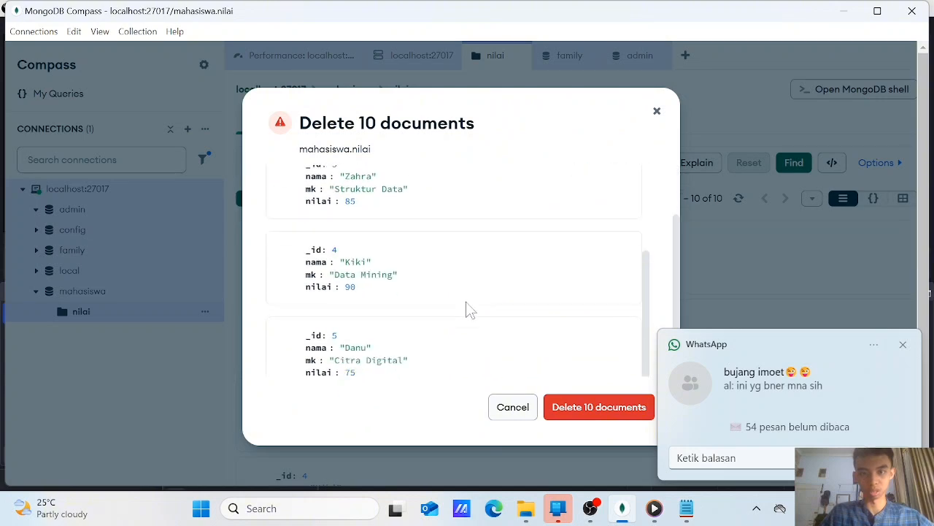
{"action": "scroll", "coordinate": [467, 309], "scroll_direction": "up", "scroll_amount": 2}
{"action": "scroll", "coordinate": [495, 248], "scroll_direction": "down", "scroll_amount": 1}
{"action": "scroll", "coordinate": [570, 188], "scroll_direction": "up", "scroll_amount": 2}
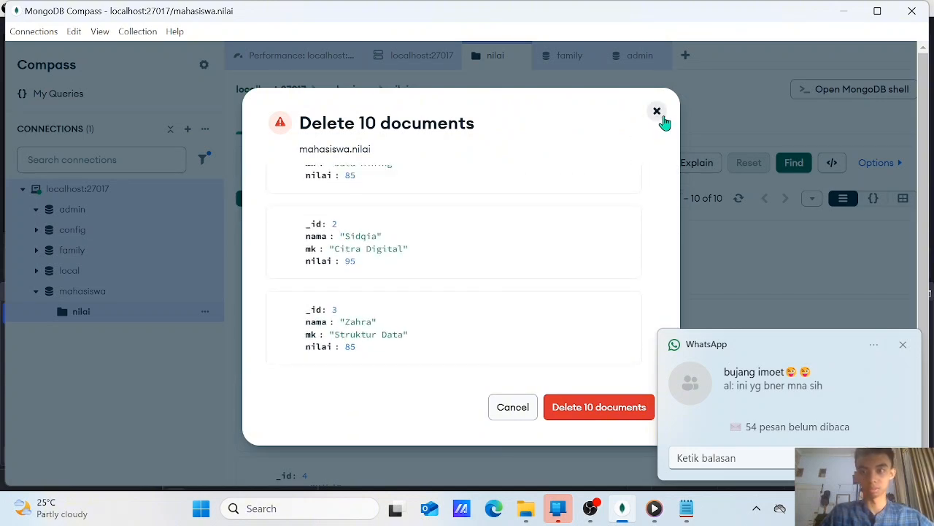
{"action": "left_click", "coordinate": [659, 113]}
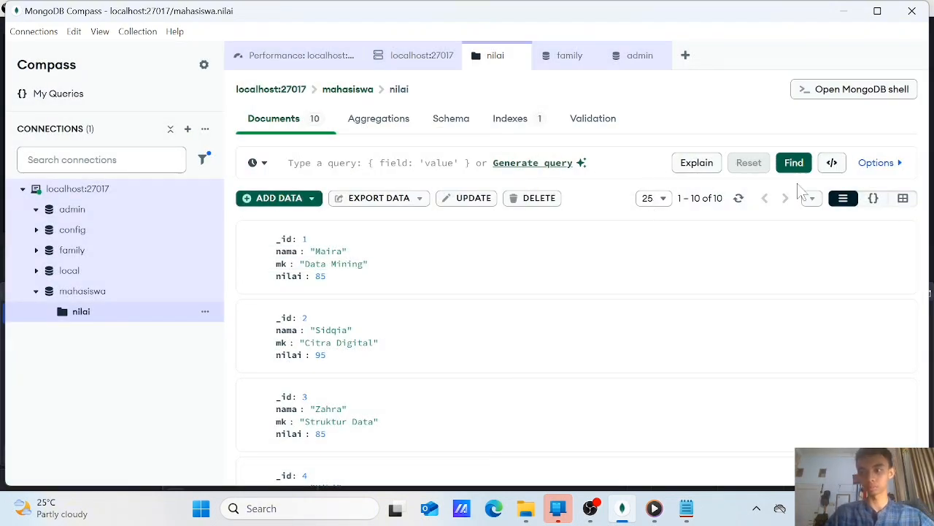
View the explain plan for the unfiltered nilai query, and check which languages the query can be exported to without changing the selection
{"action": "left_click", "coordinate": [697, 165]}
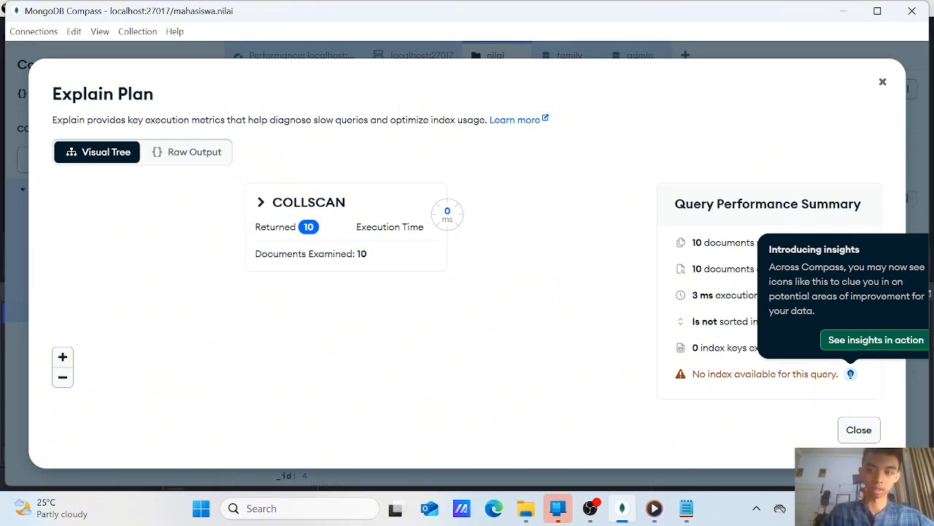
{"action": "left_click", "coordinate": [868, 438]}
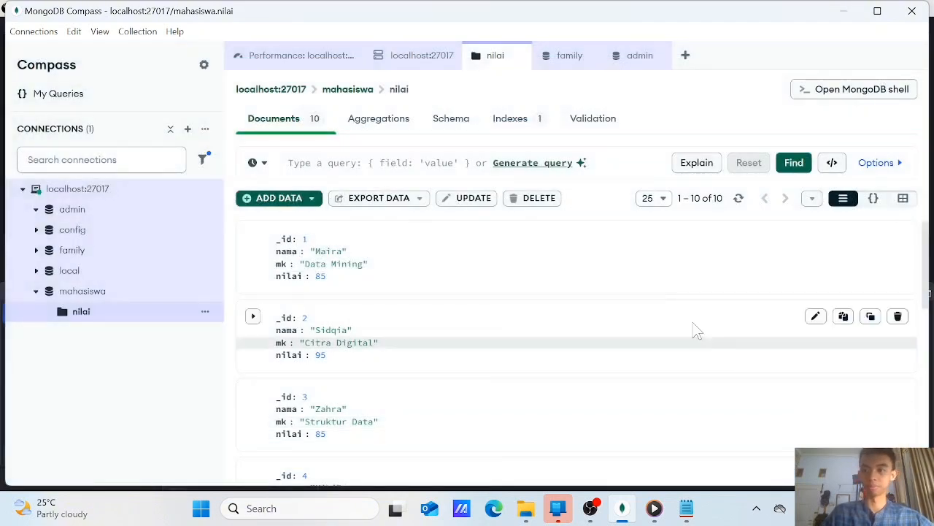
{"action": "left_click", "coordinate": [835, 165]}
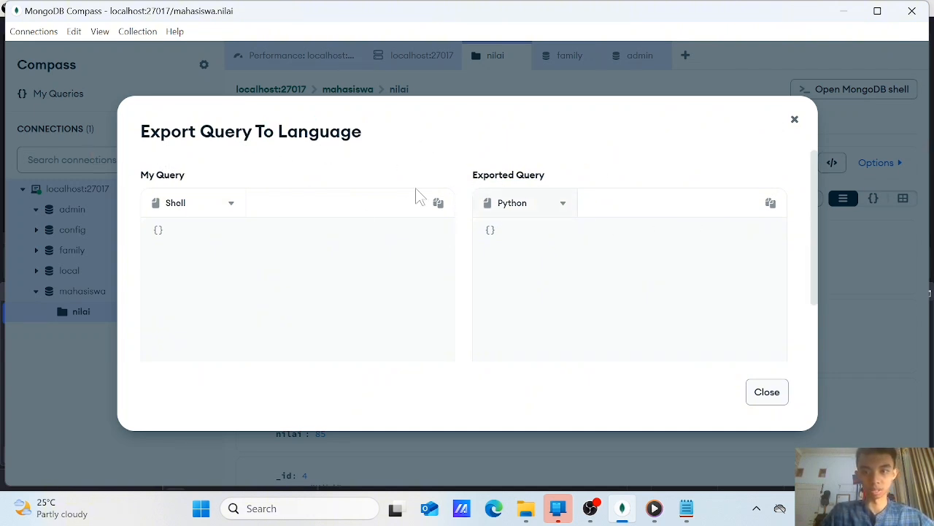
{"action": "left_click", "coordinate": [226, 207]}
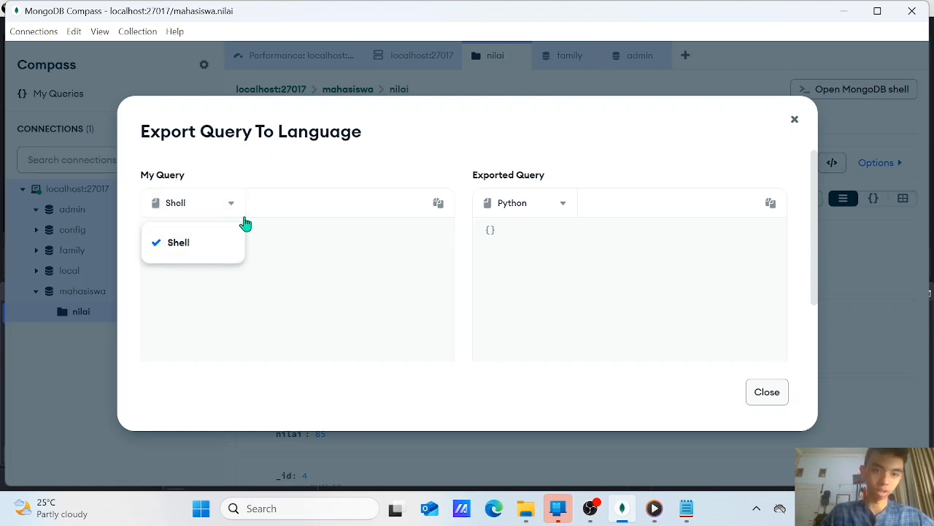
{"action": "left_click", "coordinate": [213, 204]}
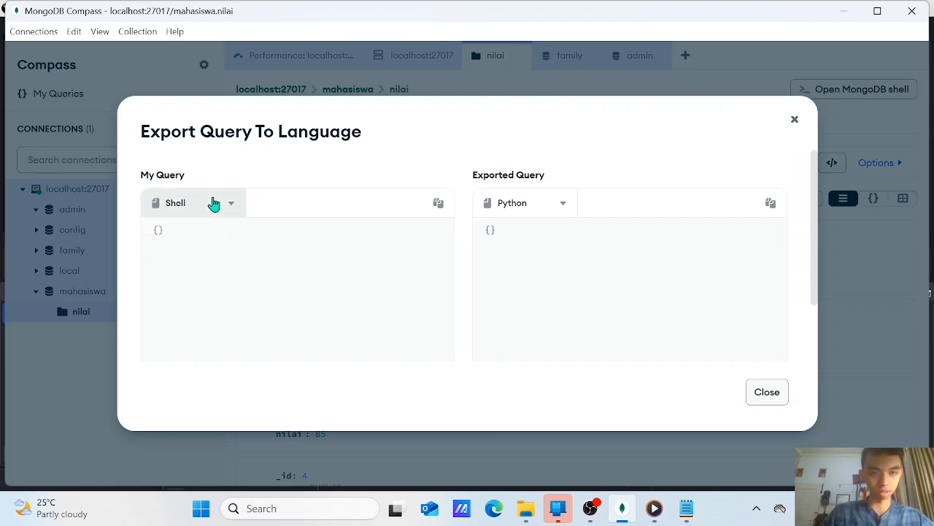
{"action": "left_click", "coordinate": [553, 211]}
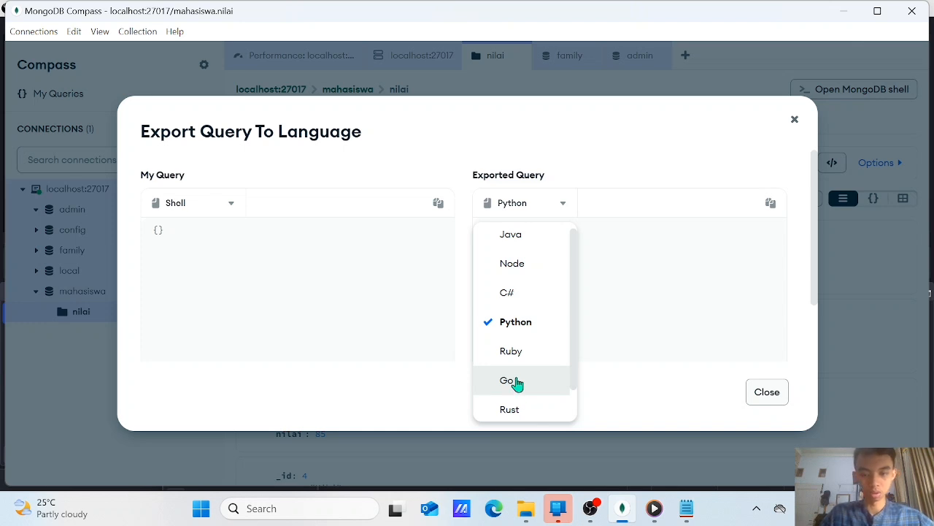
{"action": "scroll", "coordinate": [516, 382], "scroll_direction": "down", "scroll_amount": 1}
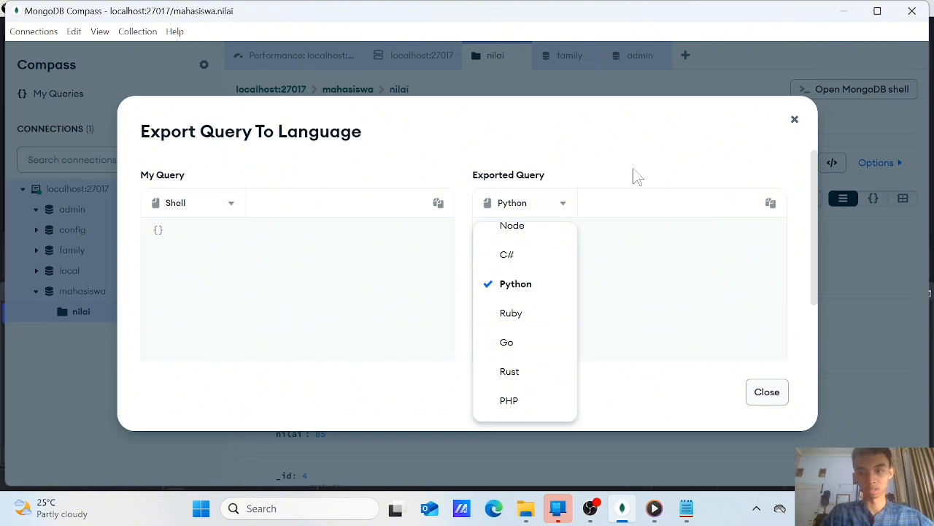
{"action": "left_click", "coordinate": [772, 396]}
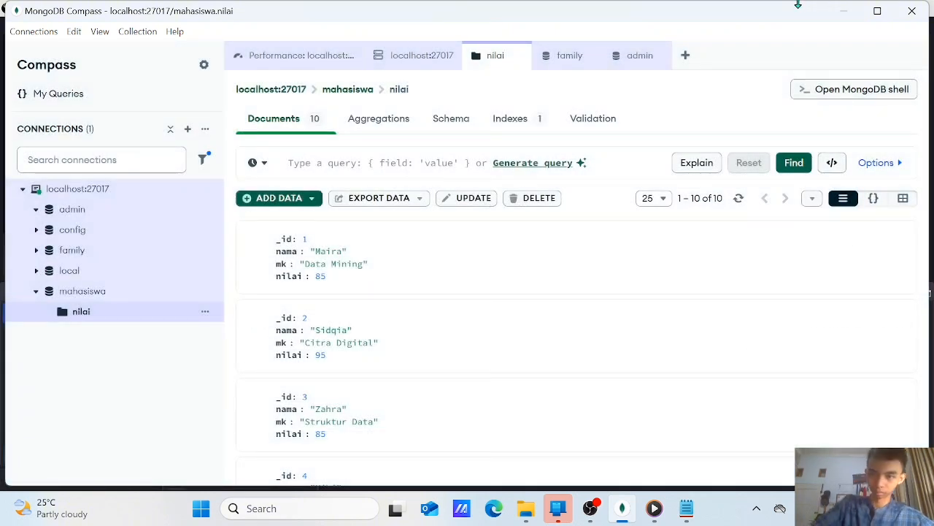
Compare the JSON, table and list views of the nilai documents, ending in list view and looking through the records
{"action": "left_click", "coordinate": [874, 199]}
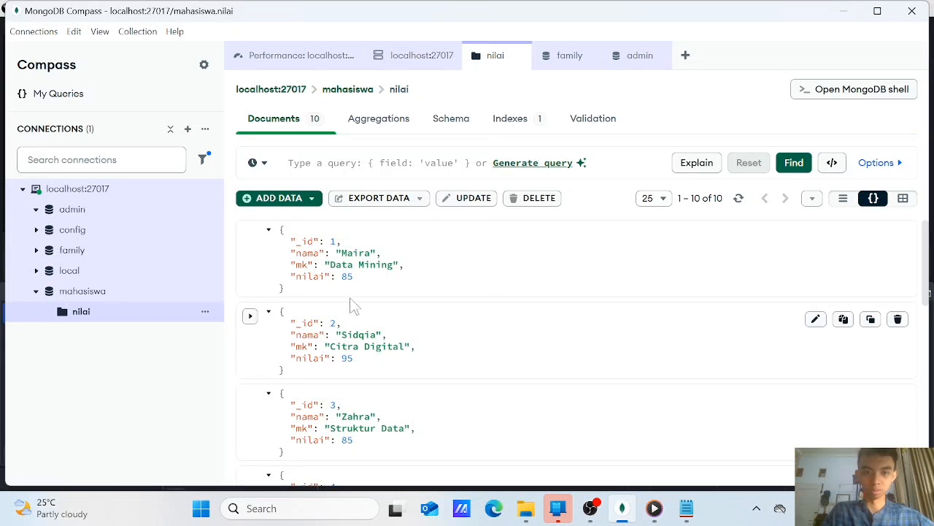
{"action": "left_click", "coordinate": [903, 198]}
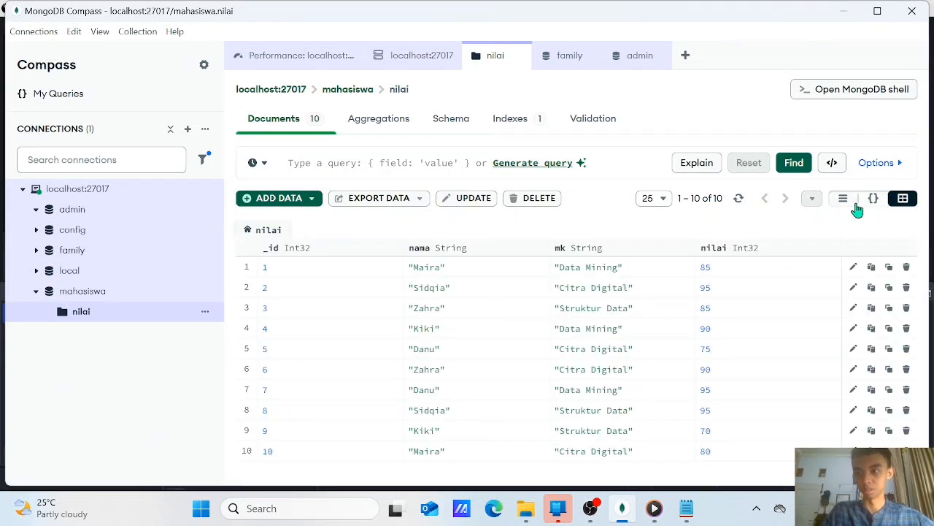
{"action": "left_click", "coordinate": [843, 199]}
{"action": "left_click", "coordinate": [903, 199]}
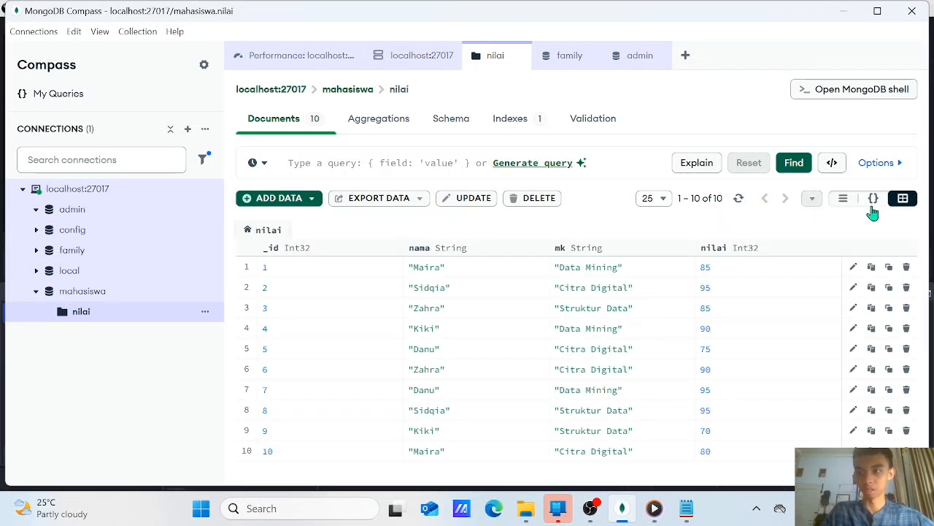
{"action": "left_click", "coordinate": [879, 198]}
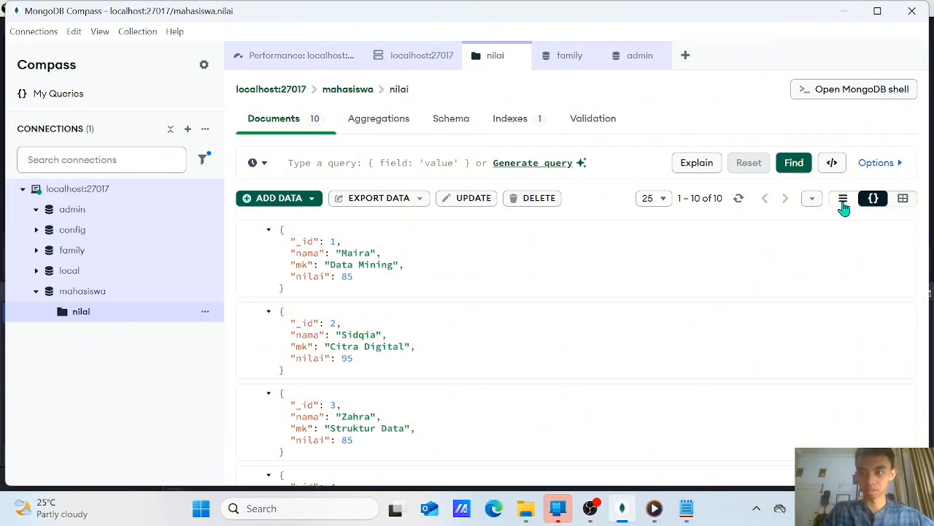
{"action": "left_click", "coordinate": [843, 204]}
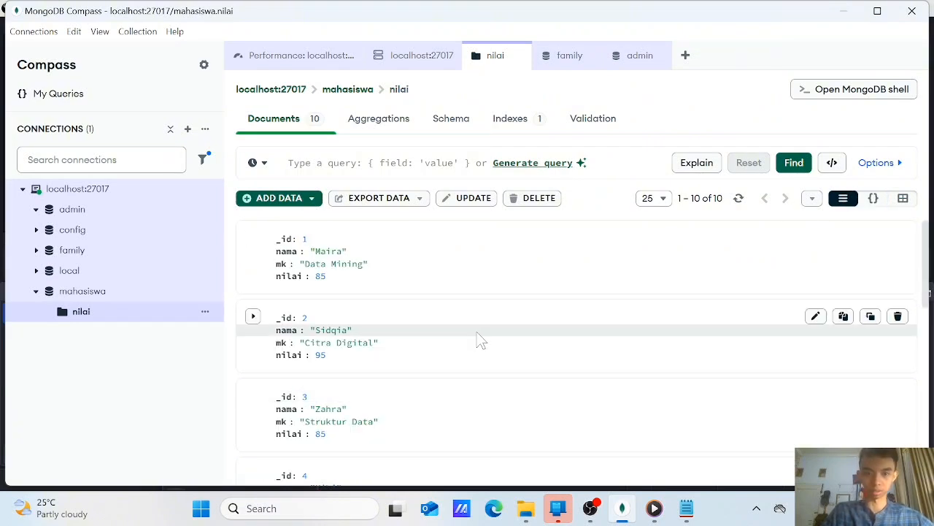
{"action": "scroll", "coordinate": [482, 336], "scroll_direction": "down", "scroll_amount": 6}
{"action": "scroll", "coordinate": [493, 325], "scroll_direction": "up", "scroll_amount": 8}
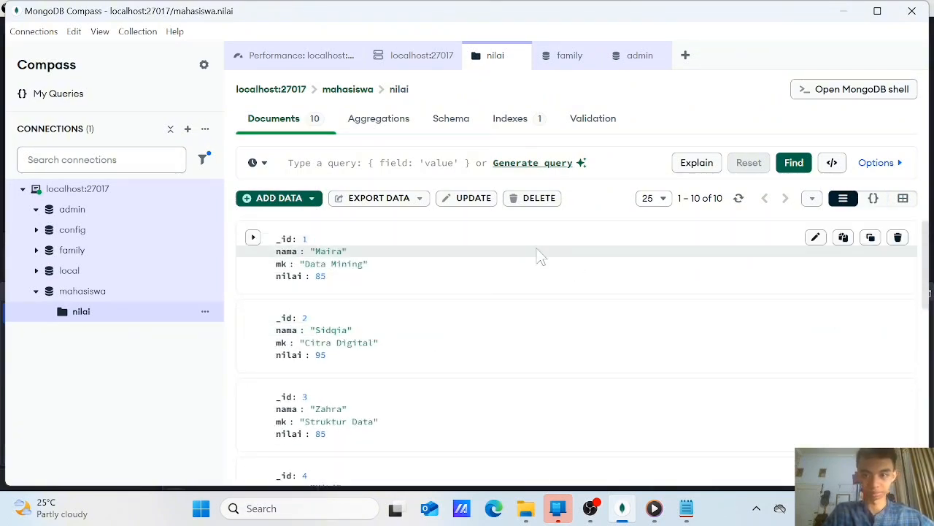
{"action": "scroll", "coordinate": [526, 256], "scroll_direction": "down", "scroll_amount": 5}
{"action": "scroll", "coordinate": [475, 252], "scroll_direction": "down", "scroll_amount": 2}
{"action": "scroll", "coordinate": [438, 241], "scroll_direction": "up", "scroll_amount": 6}
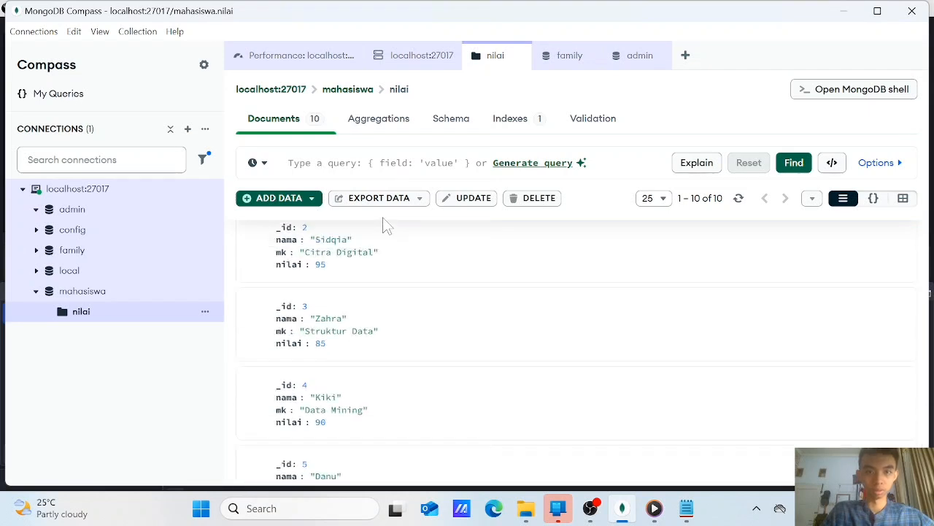
Add a first stage to the nilai collection's aggregation pipeline and dismiss the incoming notification
{"action": "left_click", "coordinate": [382, 119]}
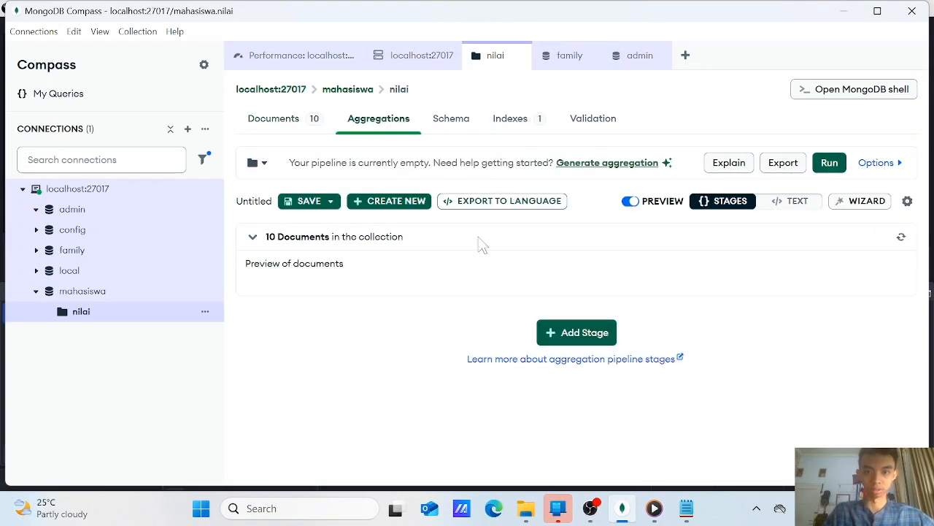
{"action": "left_click", "coordinate": [574, 333]}
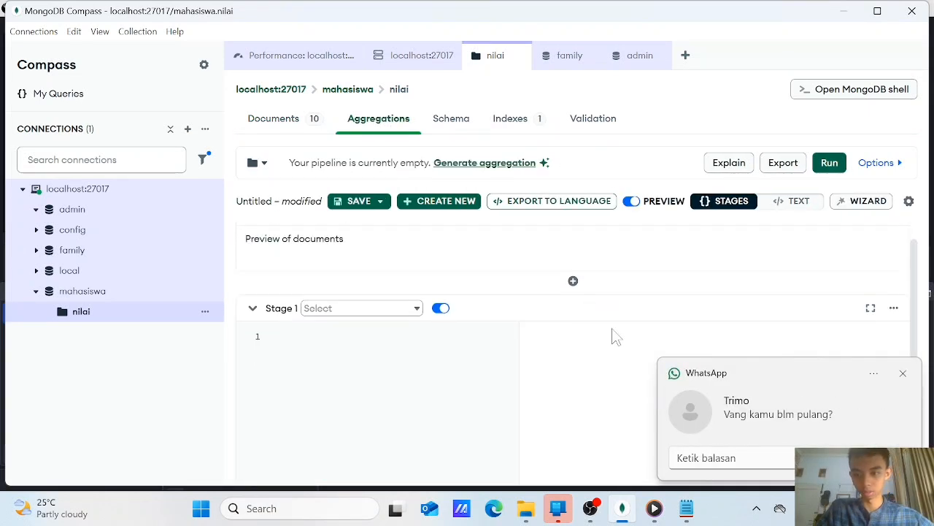
{"action": "left_click", "coordinate": [905, 373]}
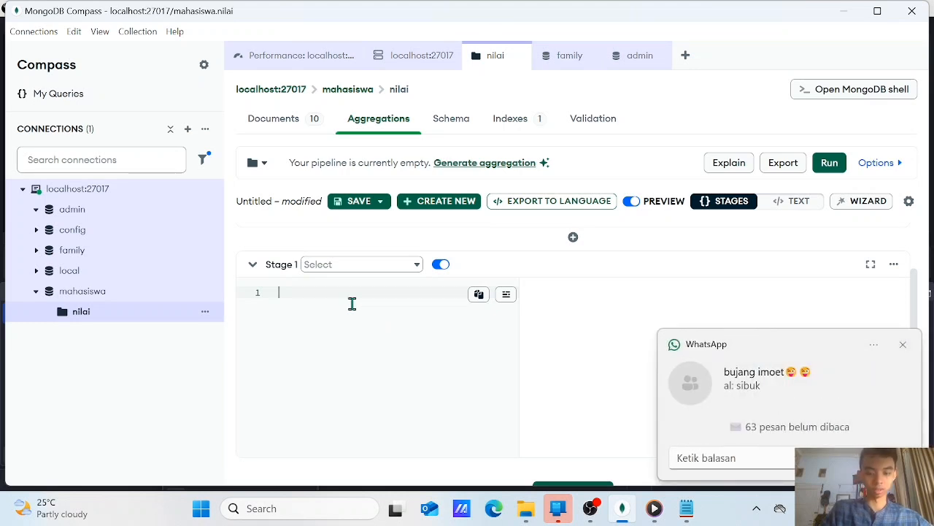
Copy the complete $group block with _id "$mk" from the Notepad file and paste it into Stage 1 in MongoDB Compass
{"action": "left_click", "coordinate": [686, 509]}
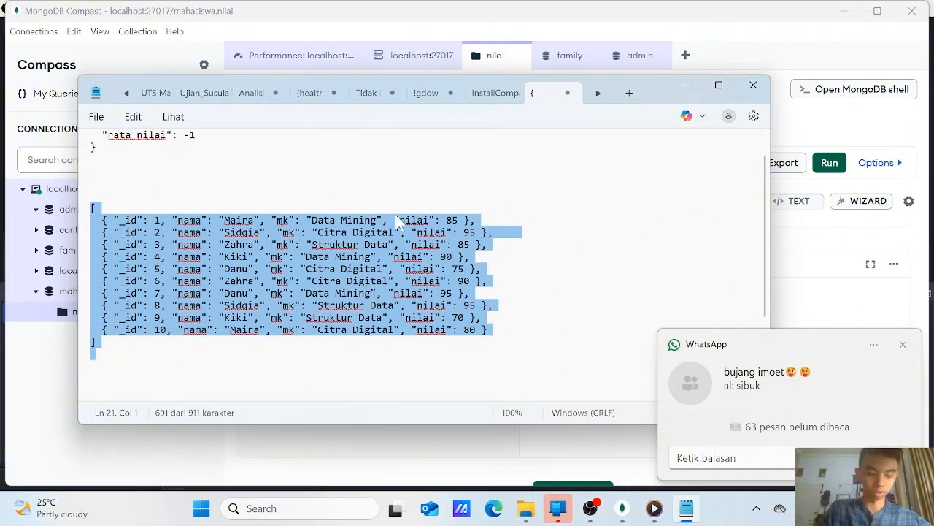
{"action": "scroll", "coordinate": [409, 281], "scroll_direction": "up", "scroll_amount": 1}
{"action": "scroll", "coordinate": [276, 271], "scroll_direction": "down", "scroll_amount": 4}
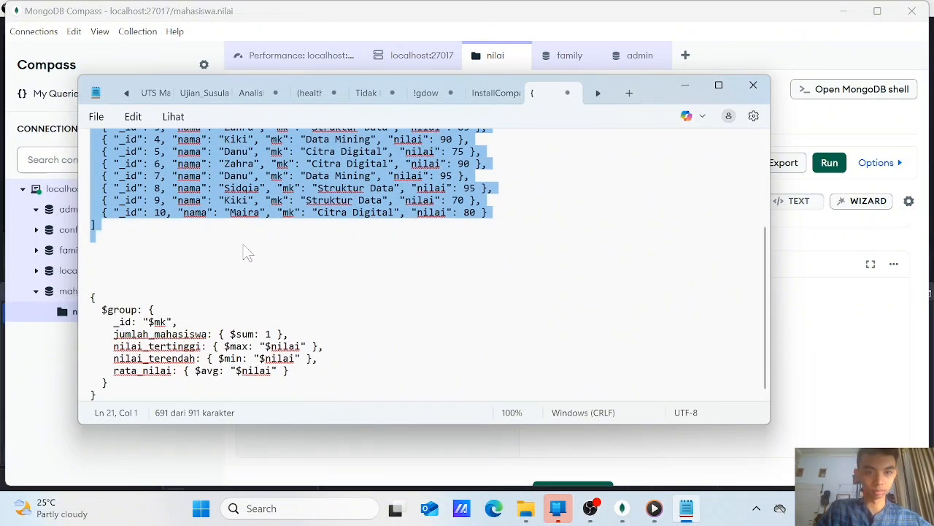
{"action": "left_click_drag", "start_coordinate": [99, 309], "coordinate": [311, 387]}
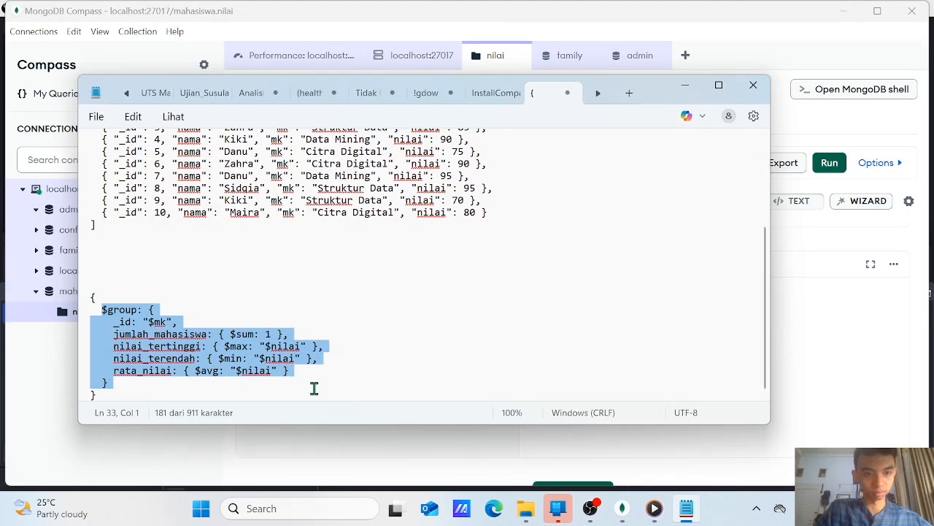
{"action": "left_click", "coordinate": [125, 289]}
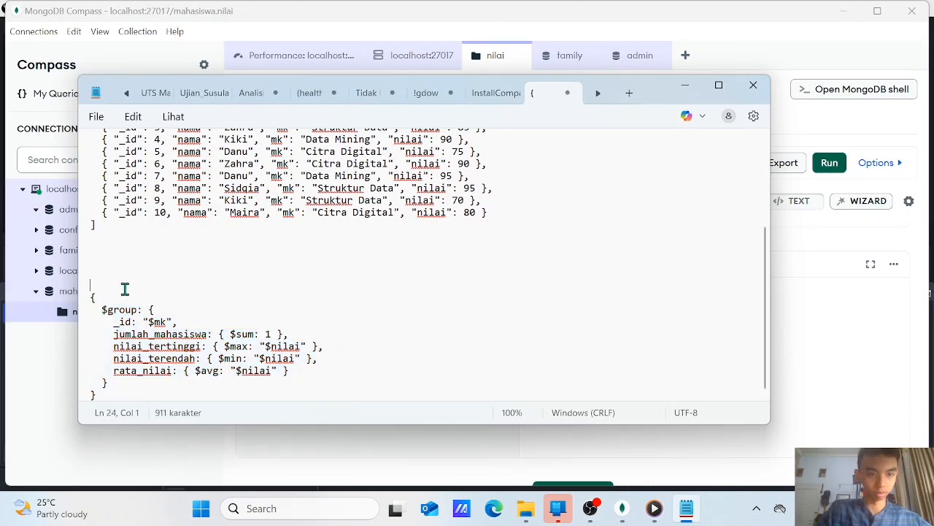
{"action": "left_click_drag", "start_coordinate": [88, 298], "coordinate": [241, 408]}
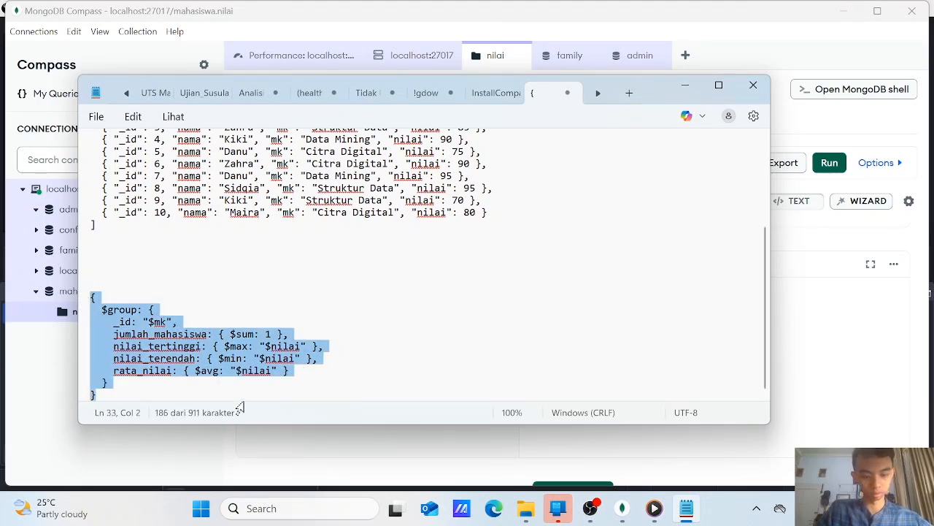
{"action": "left_click", "coordinate": [880, 364]}
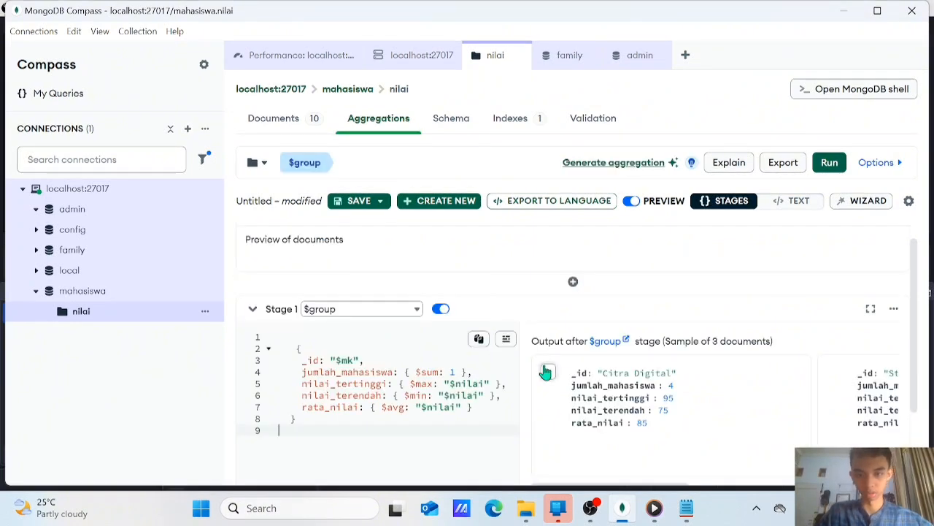
Examine the $group stage's output for each course, comparing the student count and the highest, lowest and average nilai
{"action": "scroll", "coordinate": [580, 367], "scroll_direction": "right", "scroll_amount": 3}
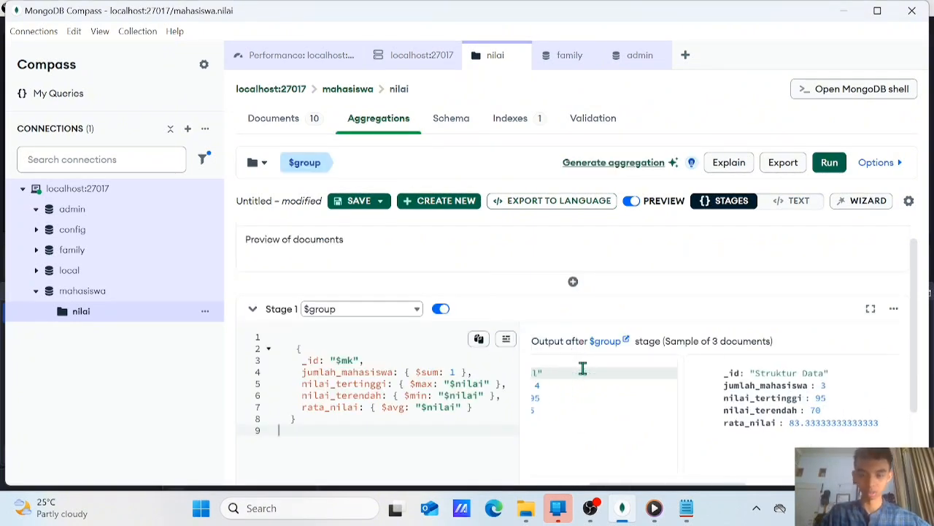
{"action": "scroll", "coordinate": [606, 454], "scroll_direction": "left", "scroll_amount": 3}
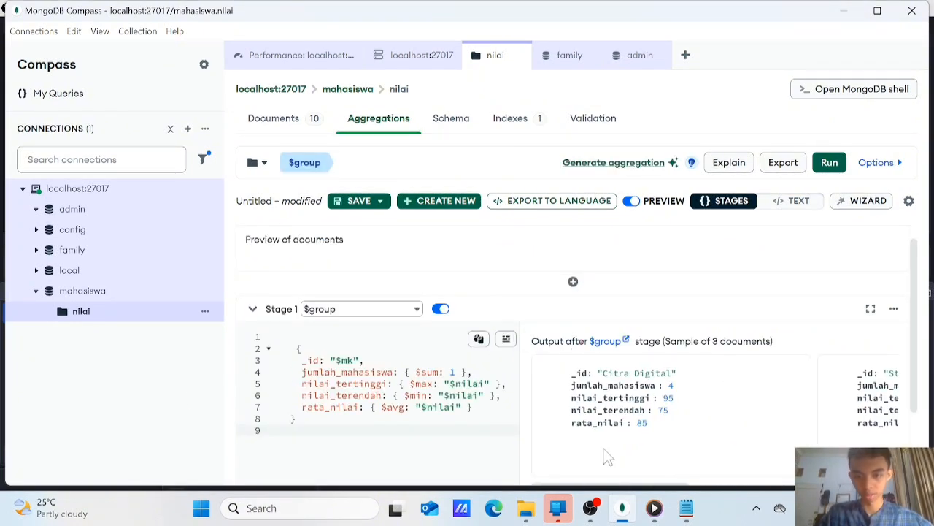
{"action": "scroll", "coordinate": [635, 430], "scroll_direction": "right", "scroll_amount": 1}
{"action": "scroll", "coordinate": [636, 432], "scroll_direction": "left", "scroll_amount": 1}
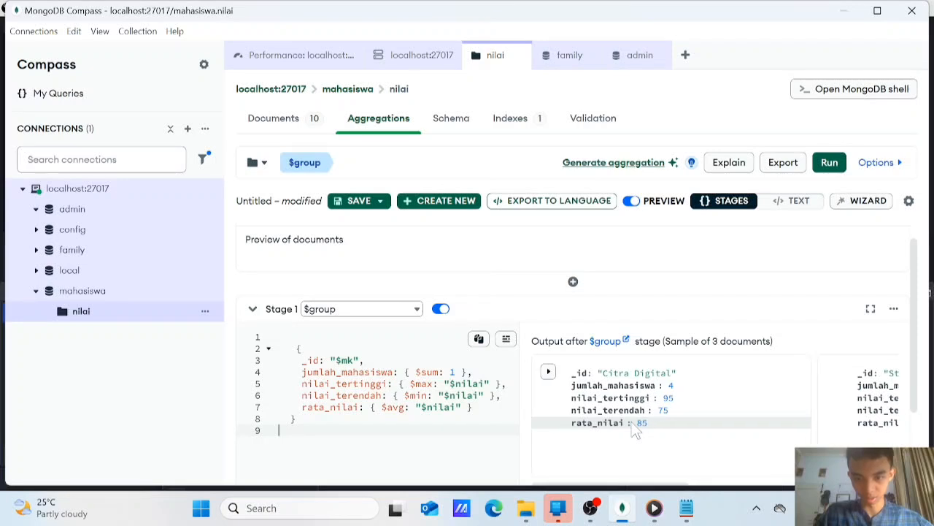
{"action": "scroll", "coordinate": [617, 382], "scroll_direction": "right", "scroll_amount": 1}
{"action": "scroll", "coordinate": [617, 382], "scroll_direction": "left", "scroll_amount": 1}
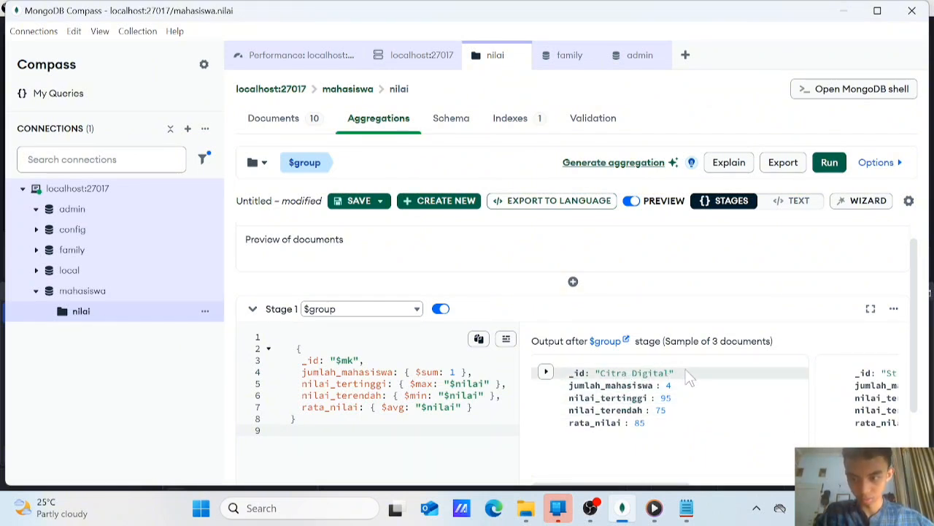
{"action": "scroll", "coordinate": [686, 371], "scroll_direction": "right", "scroll_amount": 5}
{"action": "scroll", "coordinate": [688, 371], "scroll_direction": "left", "scroll_amount": 5}
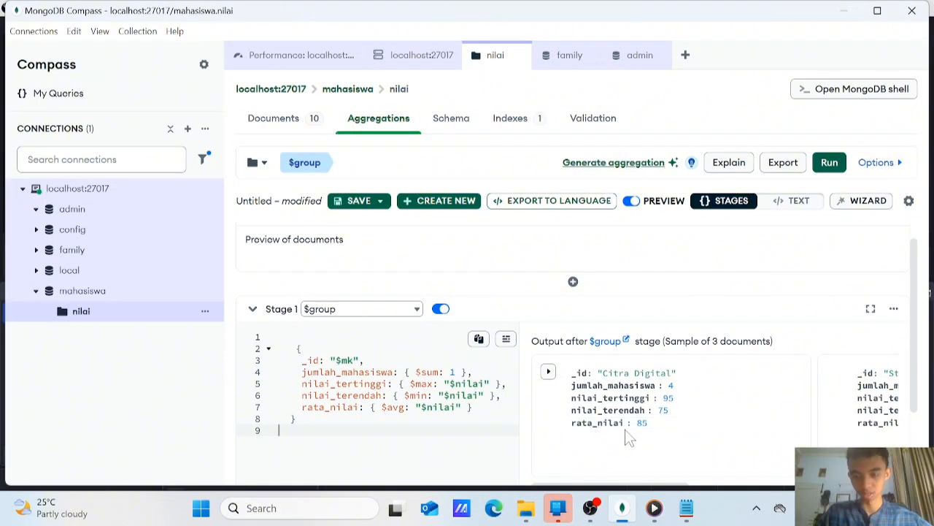
{"action": "scroll", "coordinate": [630, 436], "scroll_direction": "right", "scroll_amount": 5}
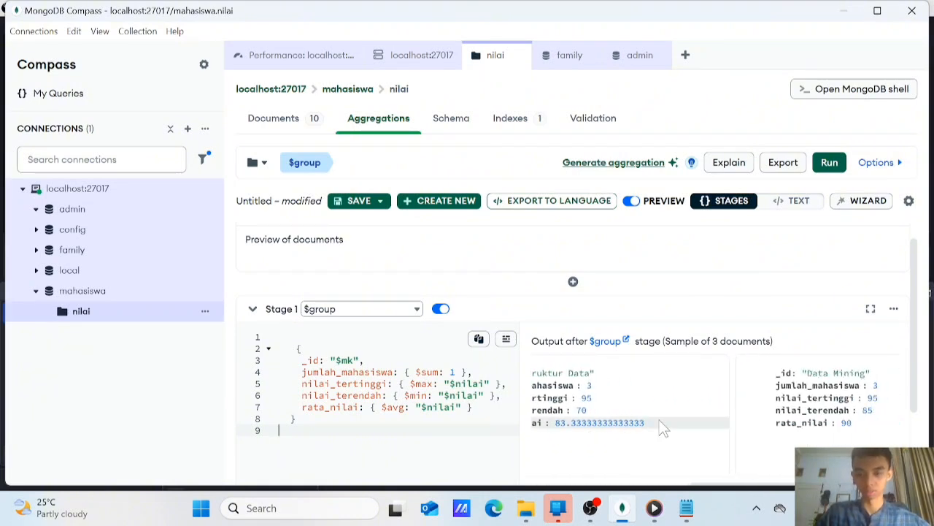
Switch to Notepad and copy the complete sort block containing "rata_nilai": -1 above the student records
{"action": "scroll", "coordinate": [660, 428], "scroll_direction": "left", "scroll_amount": 3}
{"action": "scroll", "coordinate": [730, 405], "scroll_direction": "right", "scroll_amount": 5}
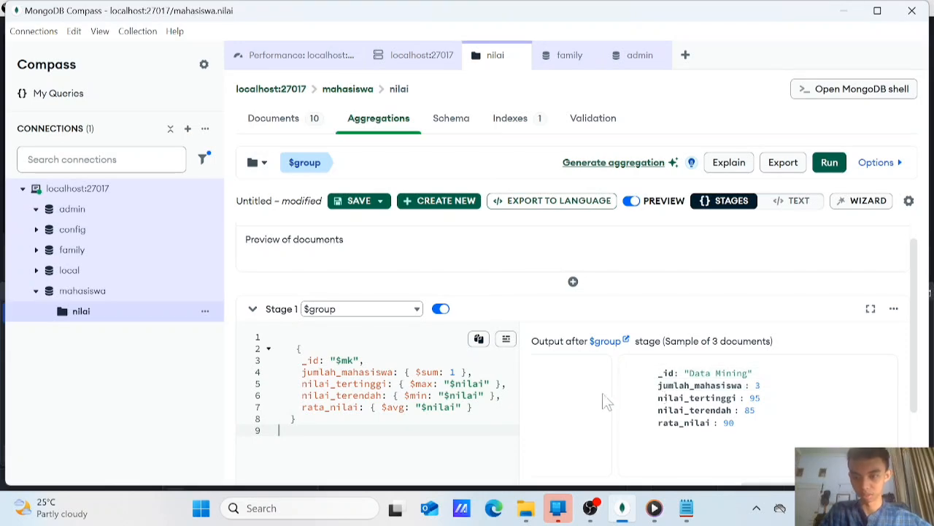
{"action": "scroll", "coordinate": [542, 403], "scroll_direction": "down", "scroll_amount": 1}
{"action": "scroll", "coordinate": [526, 398], "scroll_direction": "down", "scroll_amount": 3}
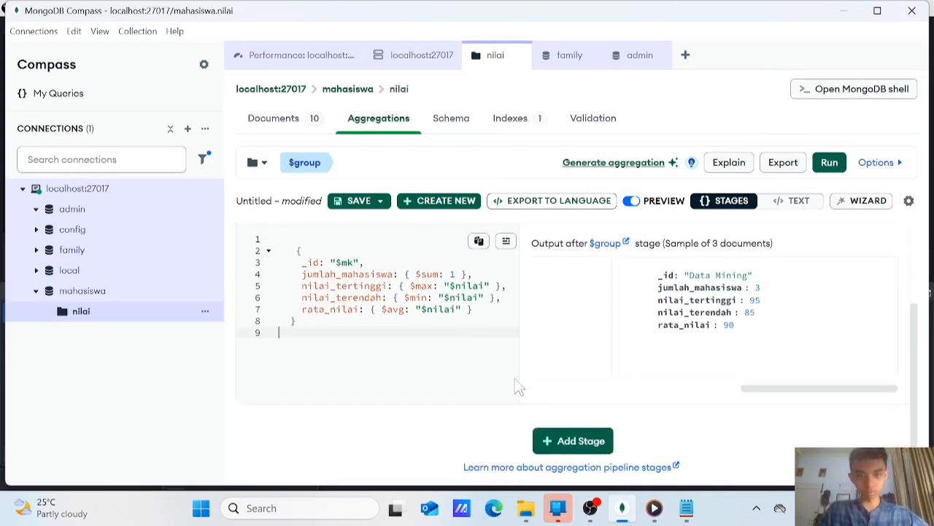
{"action": "scroll", "coordinate": [409, 370], "scroll_direction": "up", "scroll_amount": 4}
{"action": "left_click", "coordinate": [687, 508]}
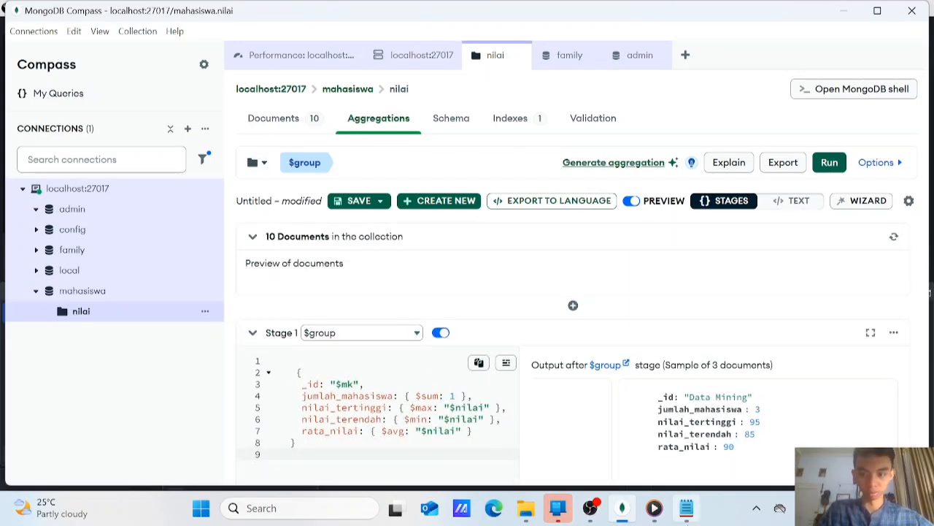
{"action": "scroll", "coordinate": [219, 226], "scroll_direction": "up", "scroll_amount": 7}
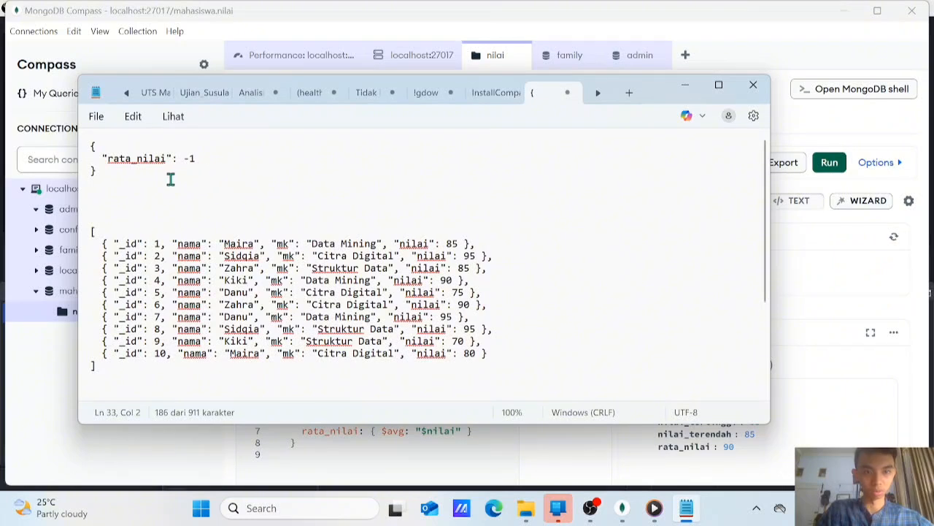
{"action": "left_click_drag", "start_coordinate": [170, 178], "coordinate": [78, 144]}
{"action": "key", "text": "ctrl+c"}
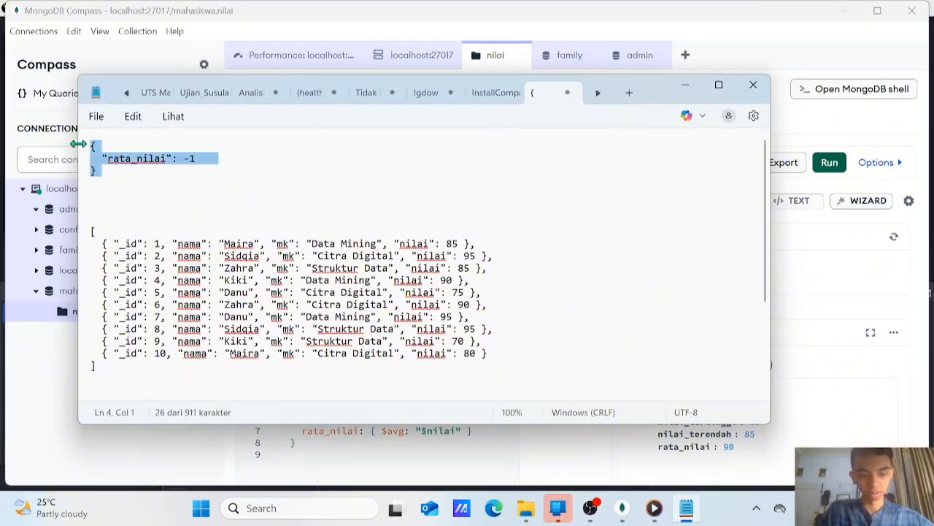
Replace Stage 1 of the nilai pipeline in MongoDB Compass with a $sort stage containing "nilai": -1
{"action": "left_click", "coordinate": [838, 315]}
{"action": "left_click", "coordinate": [404, 453]}
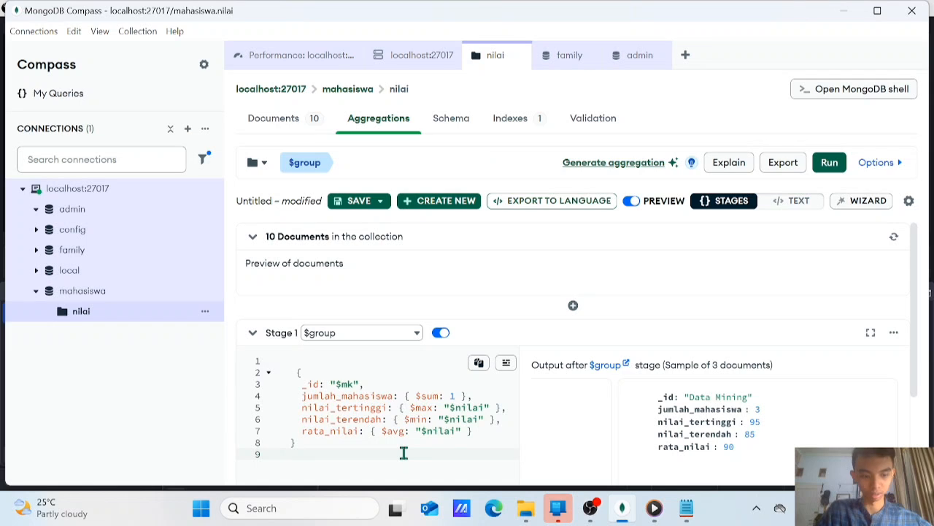
{"action": "key", "text": "ctrl+a"}
{"action": "key", "text": "Return"}
{"action": "key", "text": "ctrl+v"}
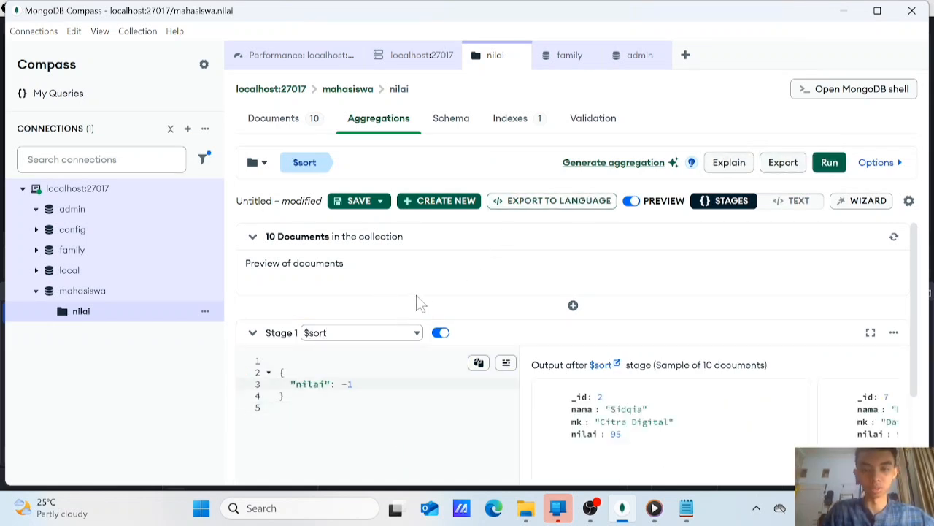
View the operators available for Stage 1, highlight the -1 sort value and dismiss the incoming notification
{"action": "left_click", "coordinate": [409, 335]}
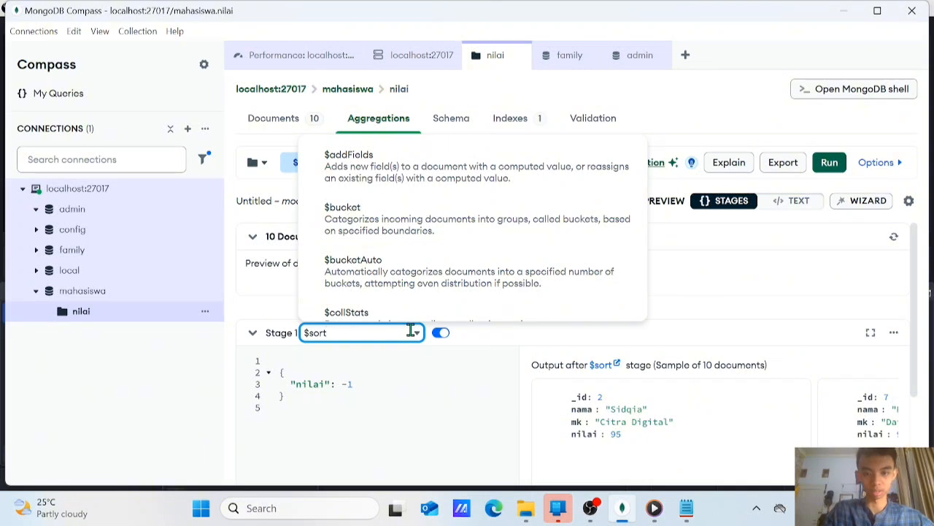
{"action": "left_click", "coordinate": [361, 381]}
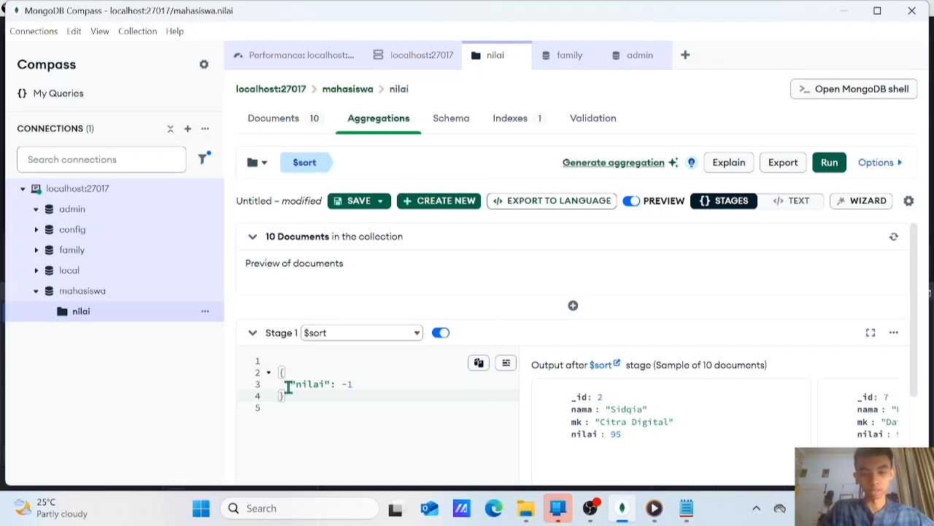
{"action": "left_click", "coordinate": [354, 382]}
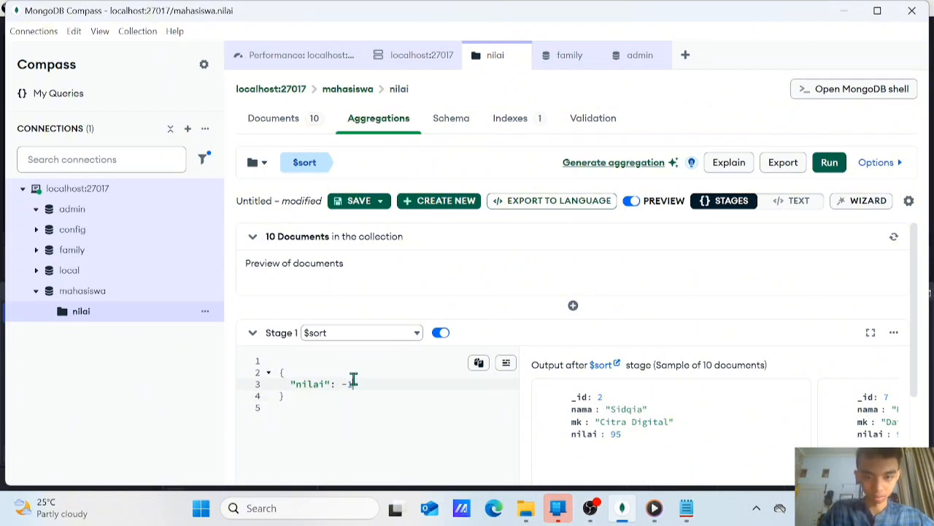
{"action": "left_click_drag", "start_coordinate": [336, 384], "coordinate": [368, 397]}
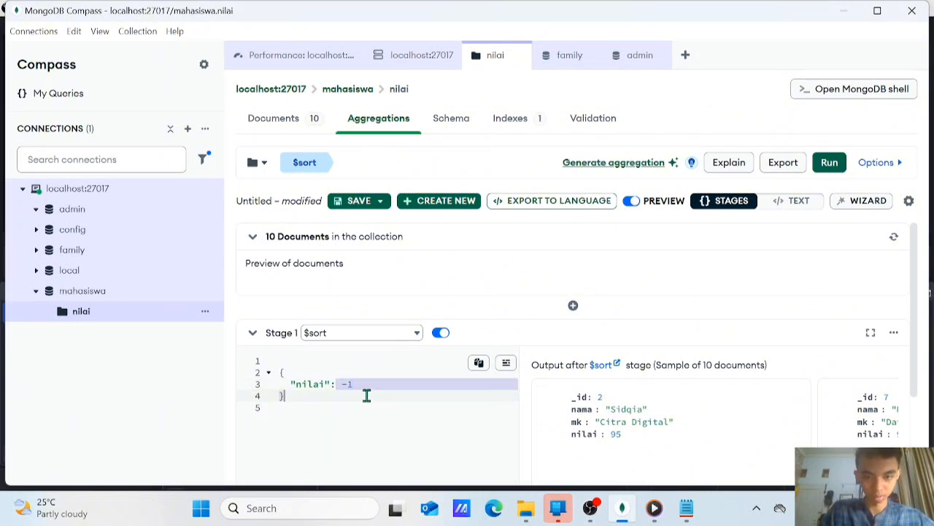
{"action": "left_click", "coordinate": [353, 382]}
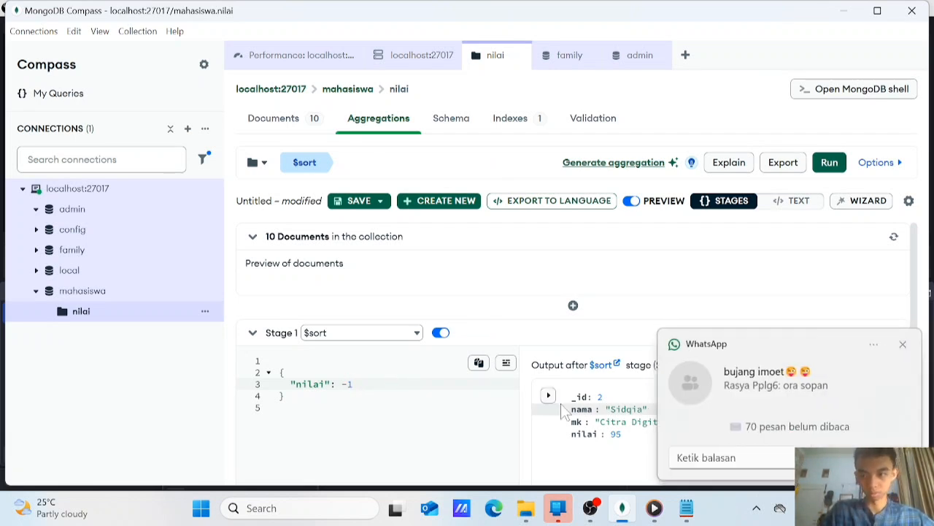
{"action": "left_click", "coordinate": [911, 343]}
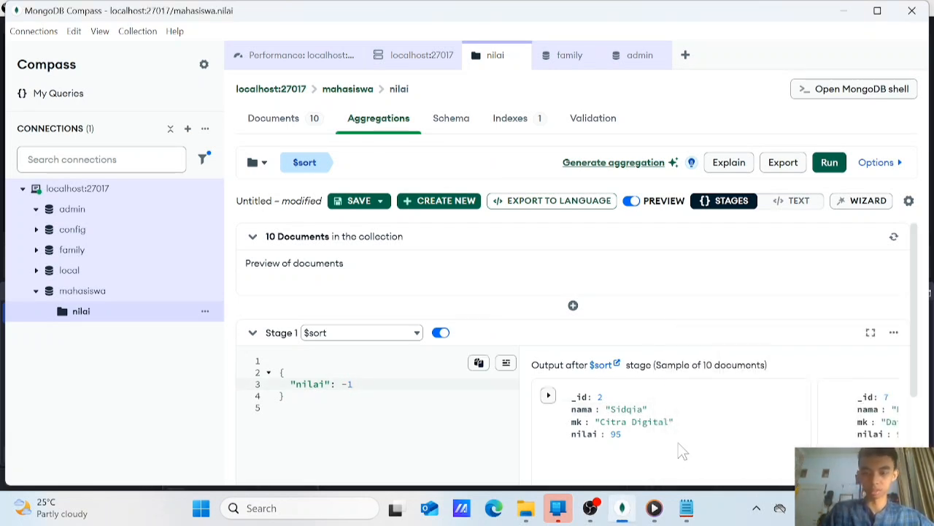
Look through the $sort stage's output documents in descending nilai order and return to the first document
{"action": "scroll", "coordinate": [678, 444], "scroll_direction": "right", "scroll_amount": 2}
{"action": "scroll", "coordinate": [678, 443], "scroll_direction": "left", "scroll_amount": 2}
{"action": "scroll", "coordinate": [678, 443], "scroll_direction": "right", "scroll_amount": 2}
{"action": "scroll", "coordinate": [678, 451], "scroll_direction": "right", "scroll_amount": 4}
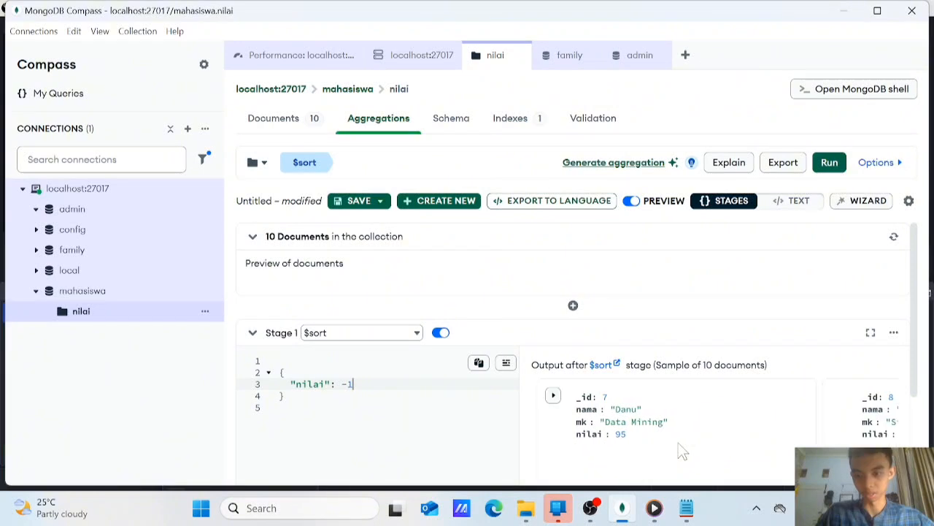
{"action": "scroll", "coordinate": [678, 450], "scroll_direction": "right", "scroll_amount": 3}
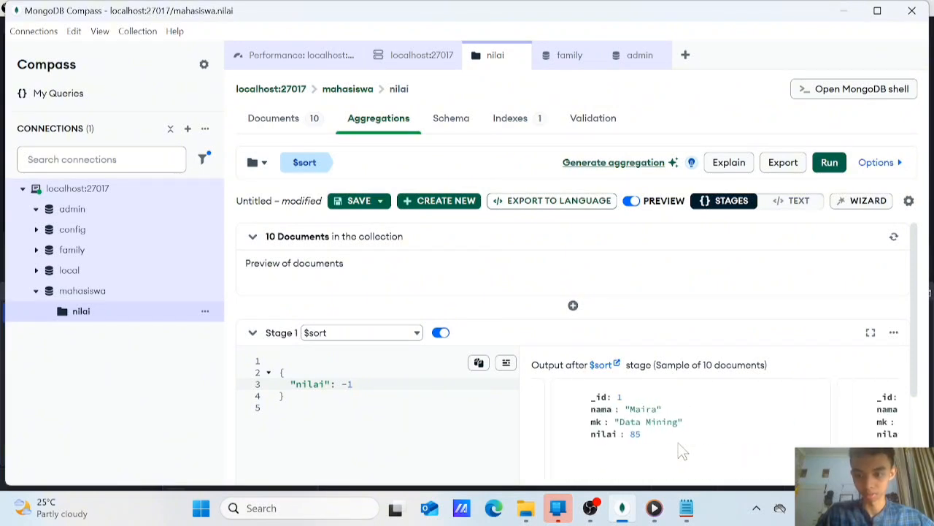
{"action": "scroll", "coordinate": [678, 451], "scroll_direction": "left", "scroll_amount": 10}
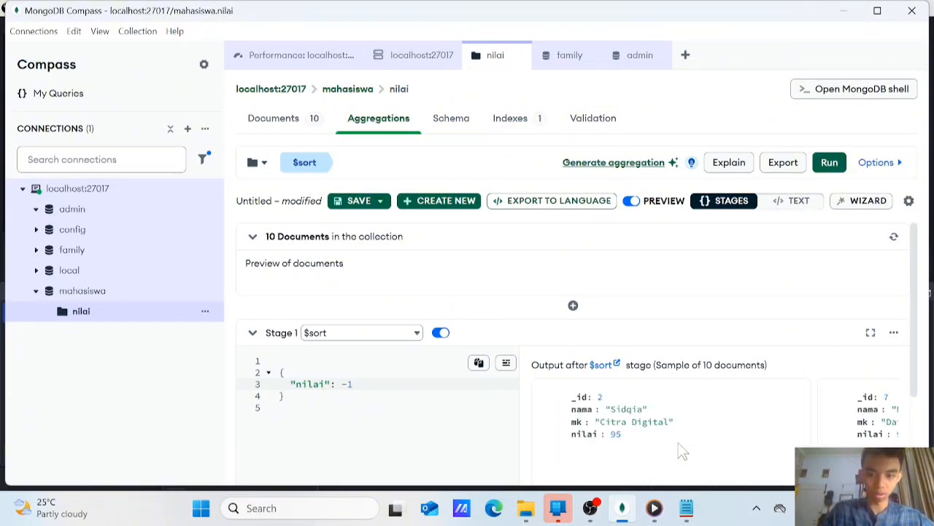
Set the nilai sort value to 1 for ascending order and check the output through its last document
{"action": "key", "text": "BackSpace"}
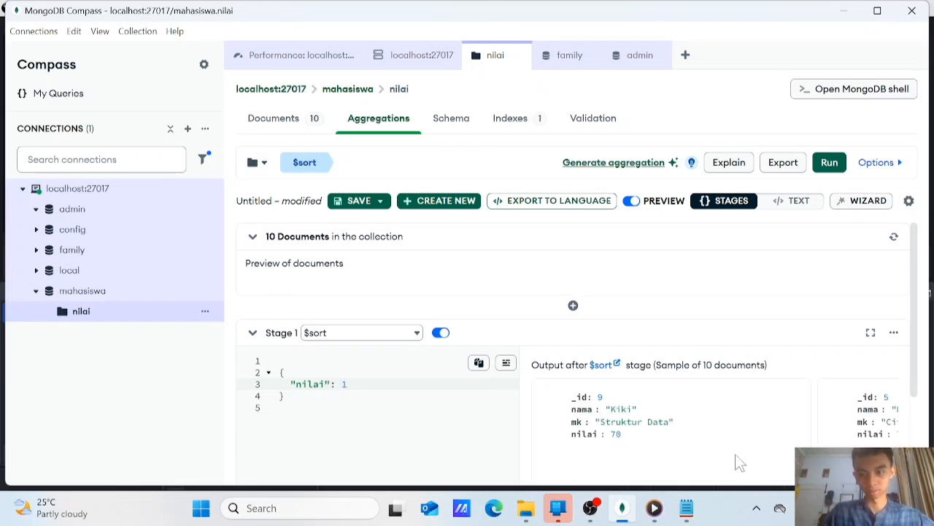
{"action": "scroll", "coordinate": [738, 461], "scroll_direction": "right", "scroll_amount": 5}
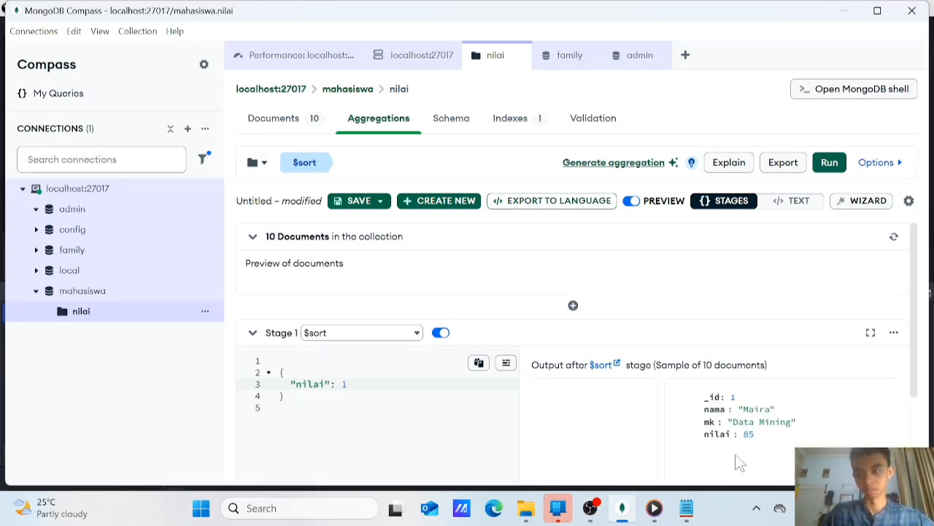
{"action": "scroll", "coordinate": [739, 461], "scroll_direction": "right", "scroll_amount": 5}
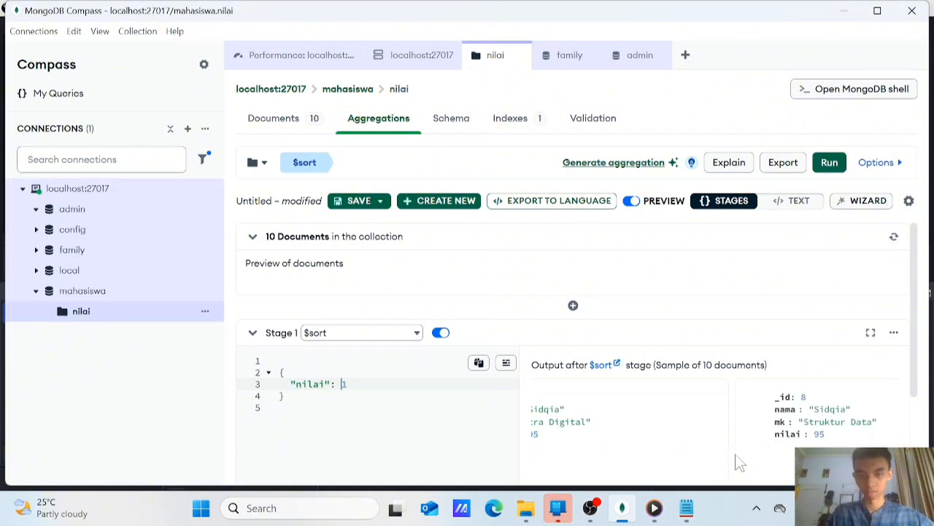
{"action": "scroll", "coordinate": [739, 461], "scroll_direction": "right", "scroll_amount": 3}
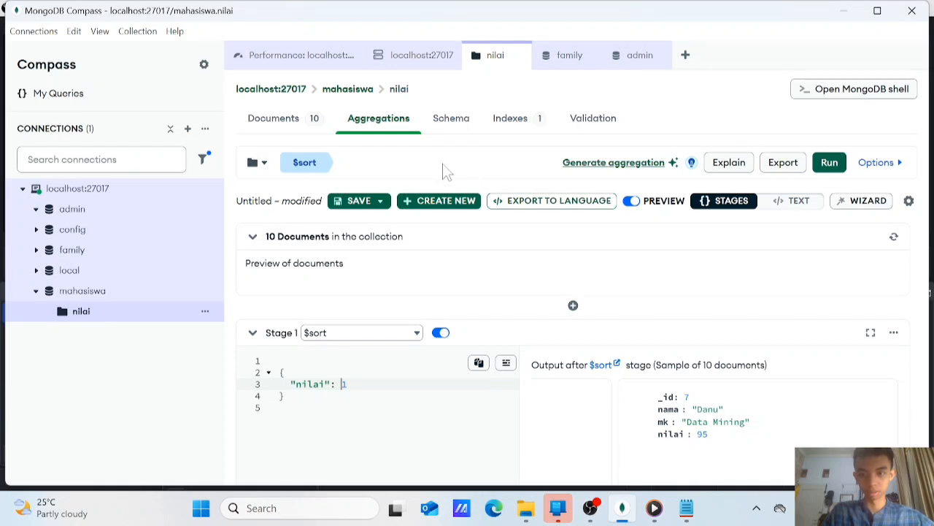
Run the schema analysis on the nilai collection and look over the resulting field report
{"action": "left_click", "coordinate": [468, 119]}
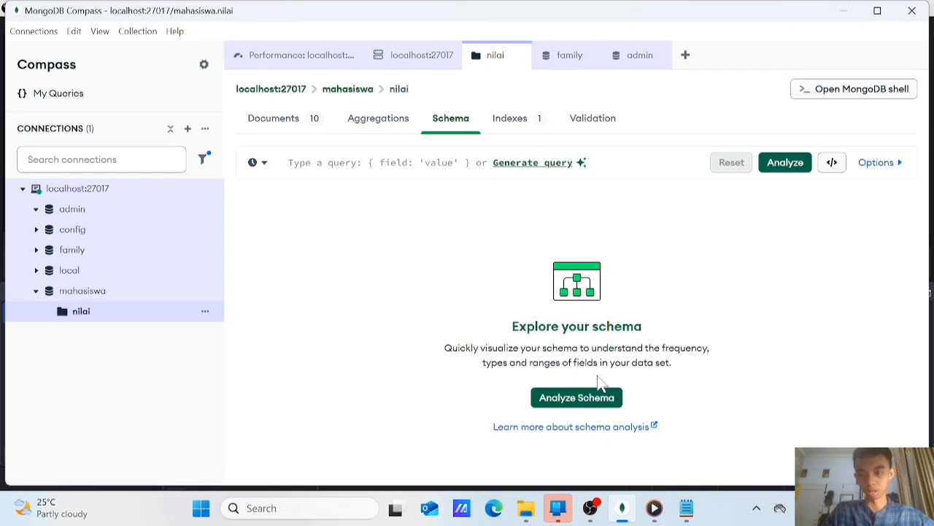
{"action": "left_click", "coordinate": [555, 398]}
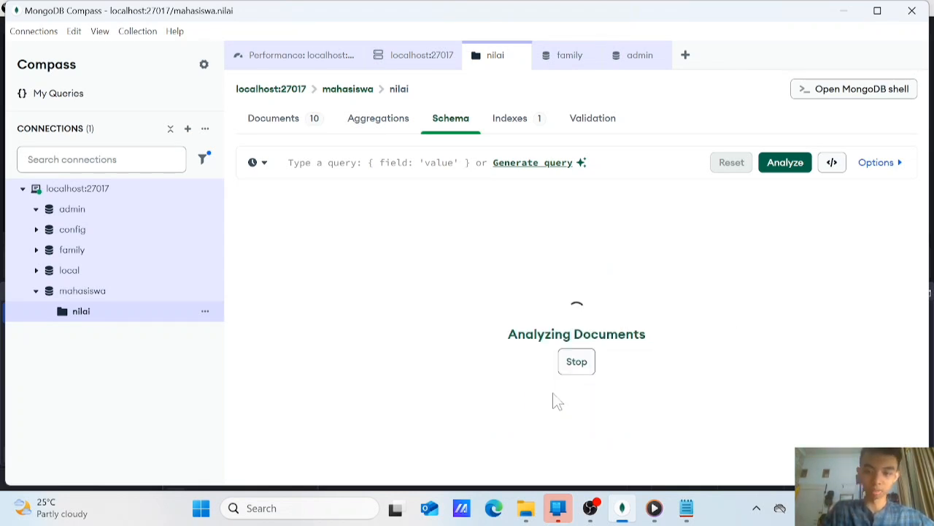
{"action": "scroll", "coordinate": [519, 277], "scroll_direction": "down", "scroll_amount": 2}
{"action": "scroll", "coordinate": [511, 292], "scroll_direction": "up", "scroll_amount": 2}
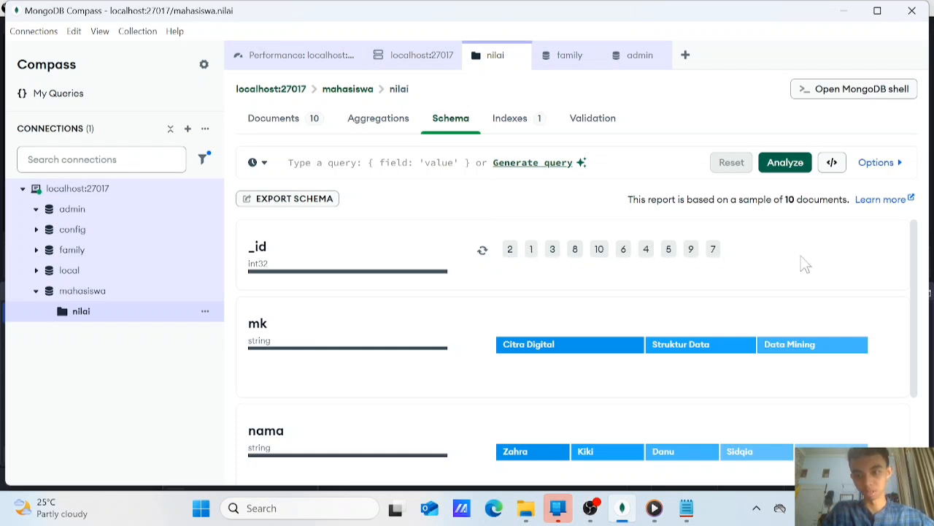
{"action": "scroll", "coordinate": [594, 294], "scroll_direction": "down", "scroll_amount": 2}
{"action": "scroll", "coordinate": [577, 314], "scroll_direction": "up", "scroll_amount": 2}
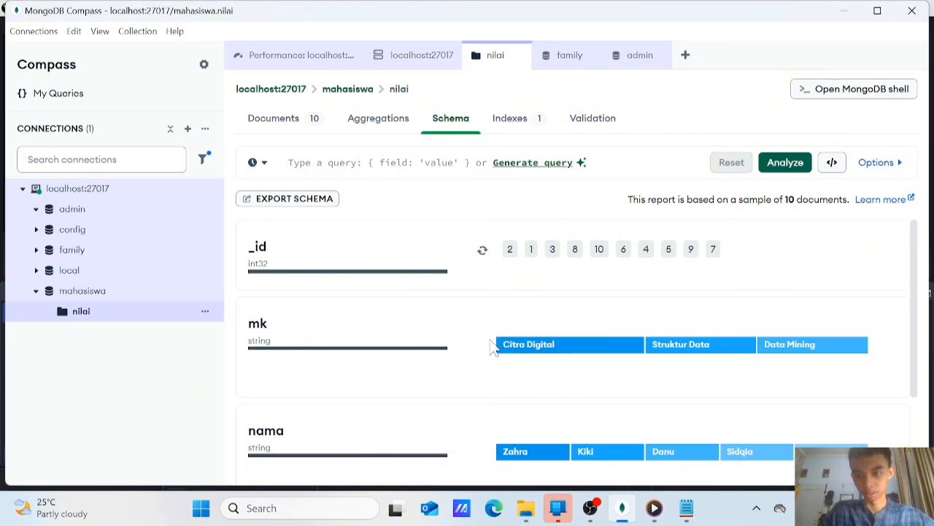
Examine the distribution of the mk and nama values in the schema report, checking the share of individual entries
{"action": "mouse_move", "coordinate": [536, 336]}
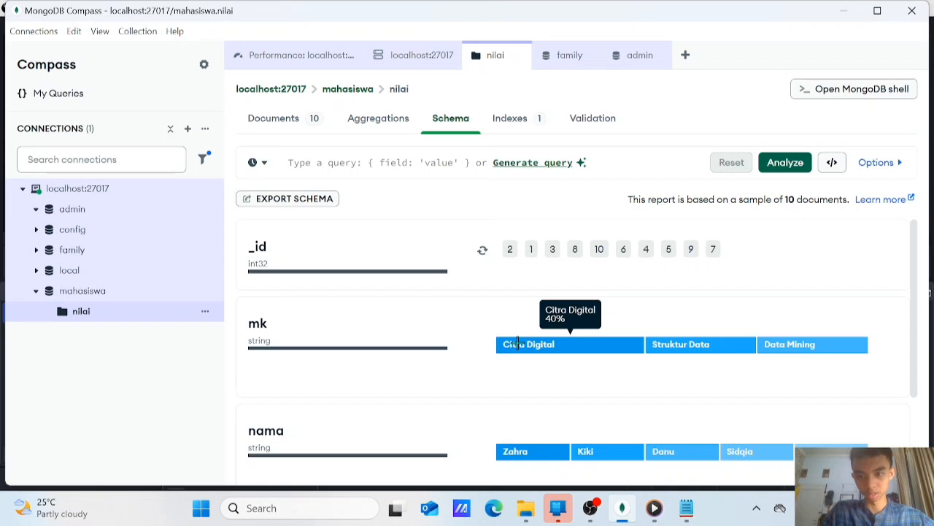
{"action": "mouse_move", "coordinate": [686, 346]}
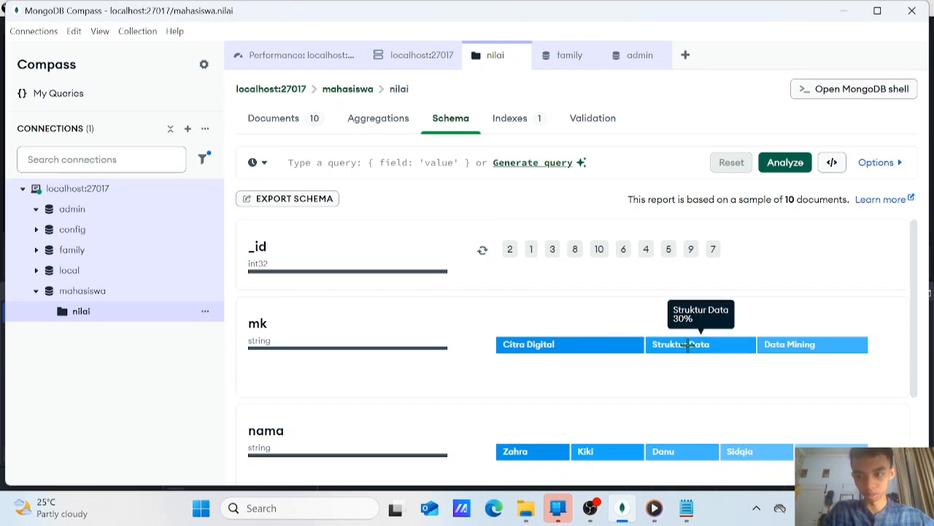
{"action": "mouse_move", "coordinate": [762, 351]}
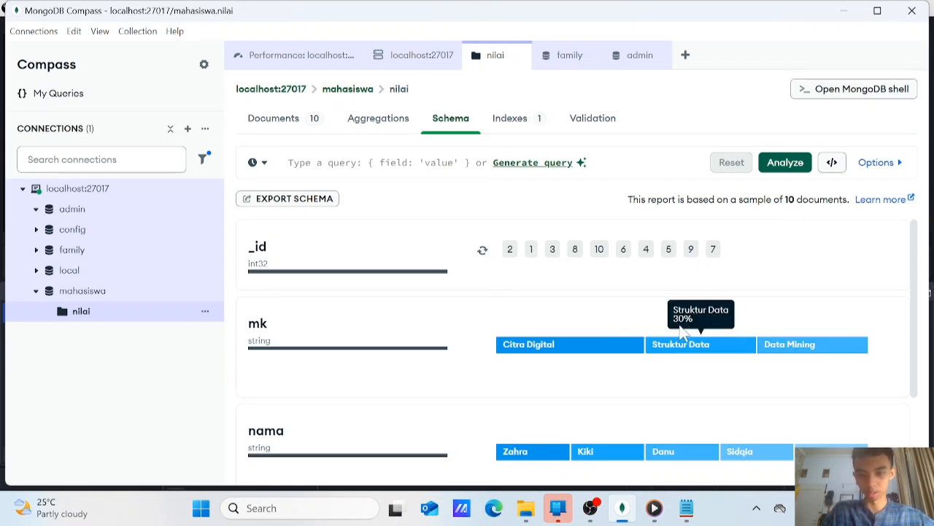
{"action": "scroll", "coordinate": [657, 336], "scroll_direction": "down", "scroll_amount": 2}
{"action": "scroll", "coordinate": [730, 339], "scroll_direction": "up", "scroll_amount": 2}
{"action": "scroll", "coordinate": [584, 319], "scroll_direction": "down", "scroll_amount": 2}
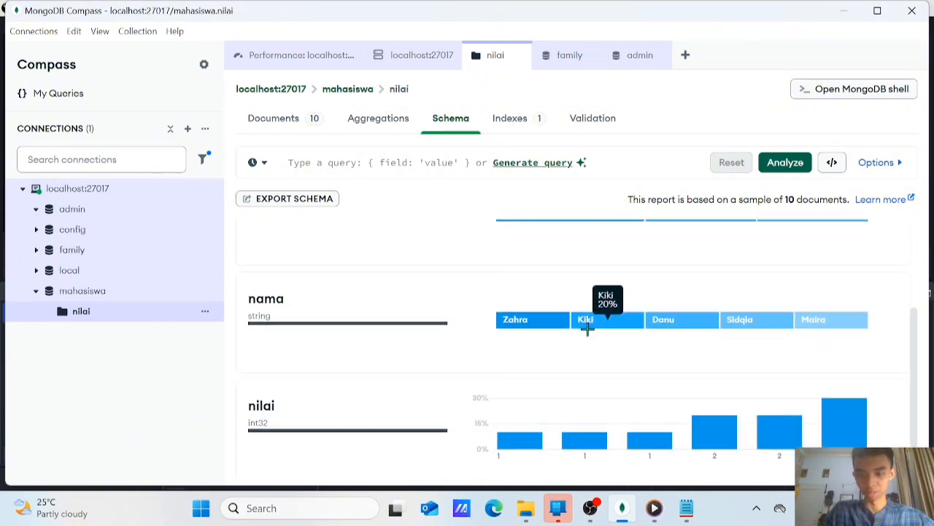
{"action": "scroll", "coordinate": [521, 344], "scroll_direction": "up", "scroll_amount": 2}
{"action": "scroll", "coordinate": [458, 407], "scroll_direction": "down", "scroll_amount": 1}
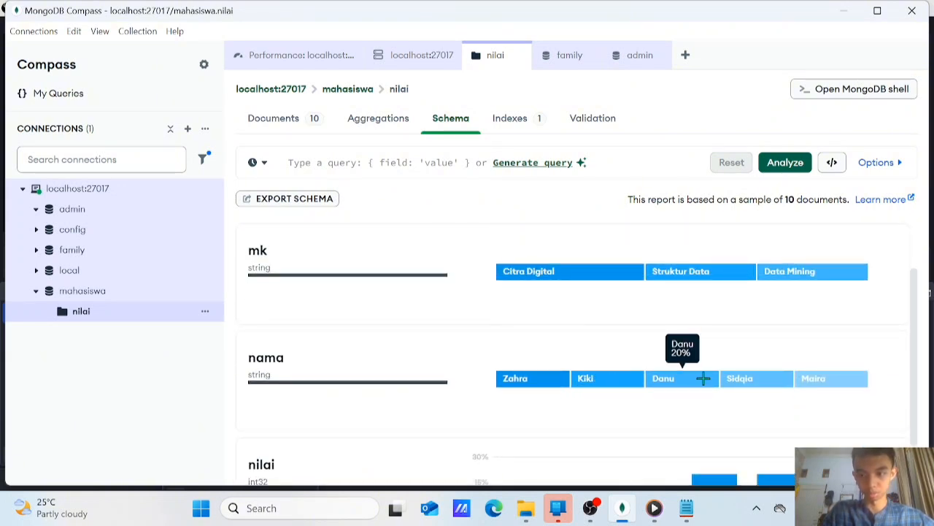
{"action": "scroll", "coordinate": [427, 340], "scroll_direction": "down", "scroll_amount": 1}
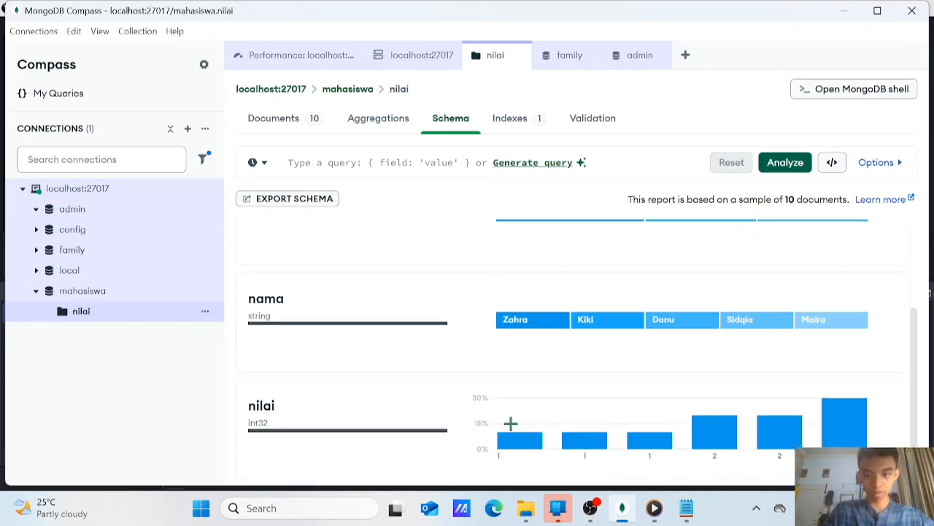
Examine the distribution of the nilai values in the schema report, checking the share of each bar in the chart
{"action": "mouse_move", "coordinate": [525, 439]}
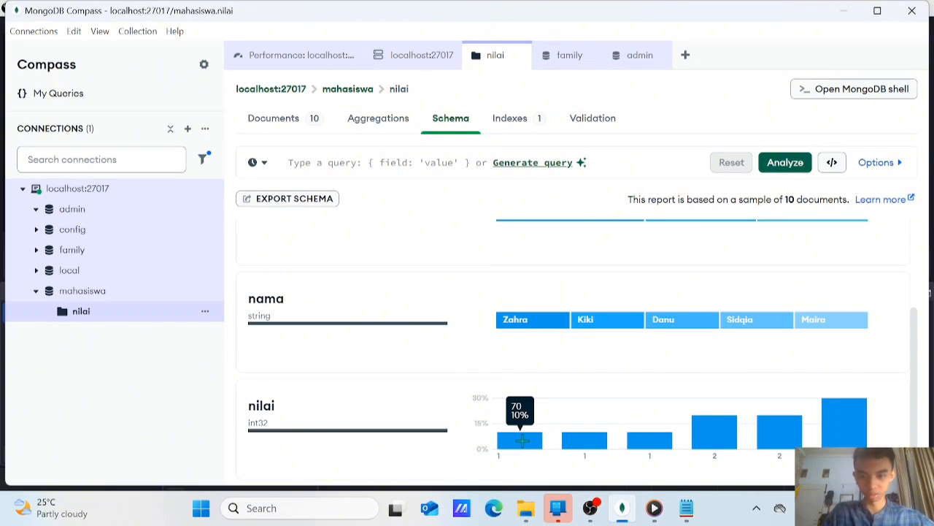
{"action": "mouse_move", "coordinate": [601, 447]}
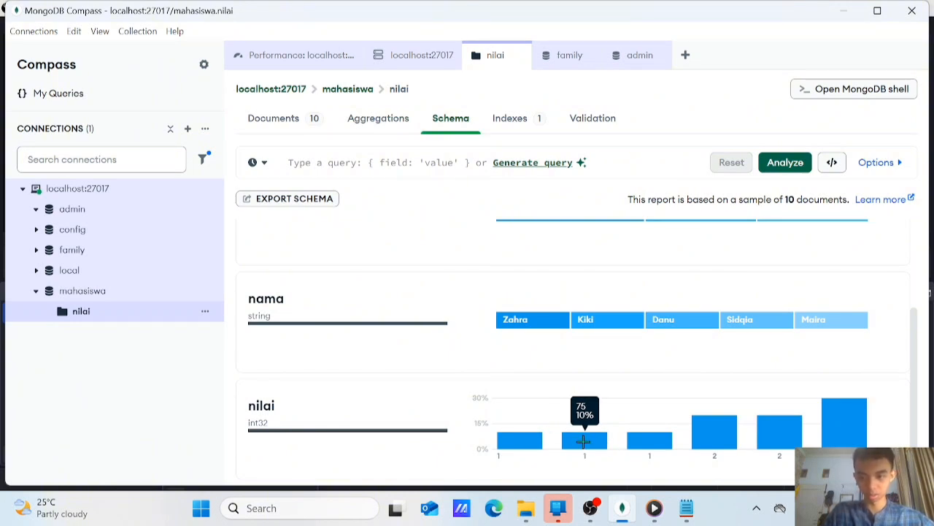
{"action": "mouse_move", "coordinate": [649, 439]}
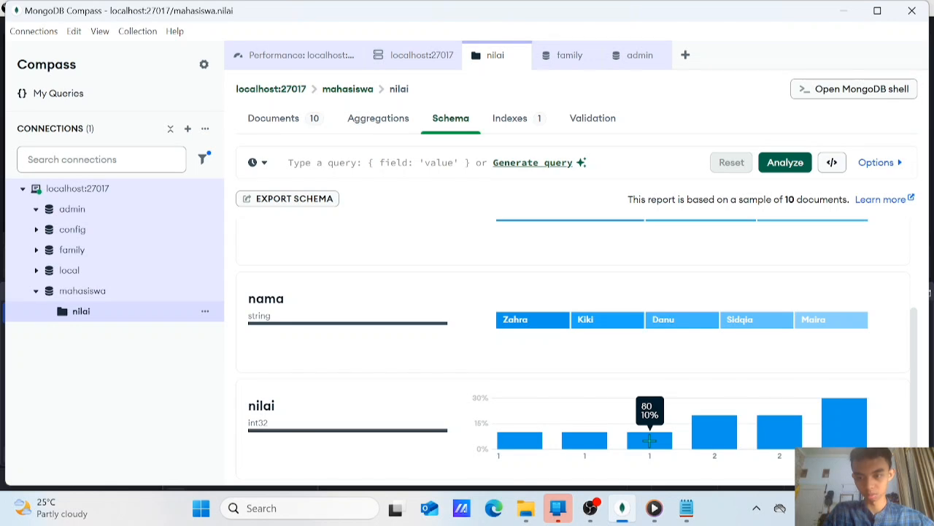
{"action": "mouse_move", "coordinate": [697, 438]}
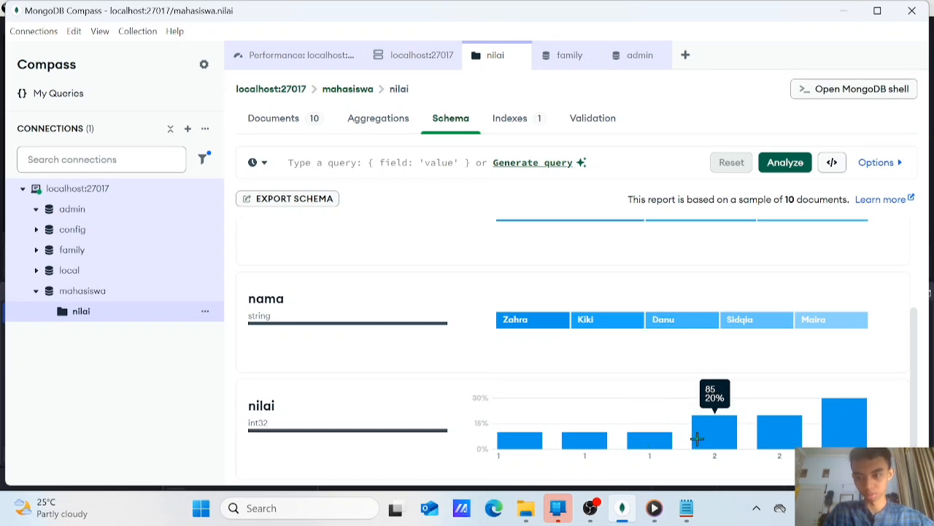
{"action": "mouse_move", "coordinate": [780, 431]}
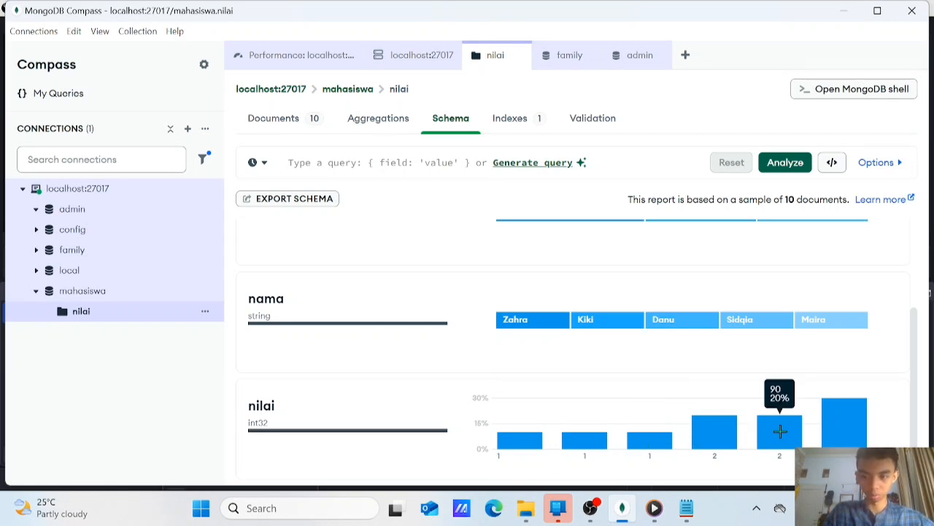
{"action": "mouse_move", "coordinate": [854, 425]}
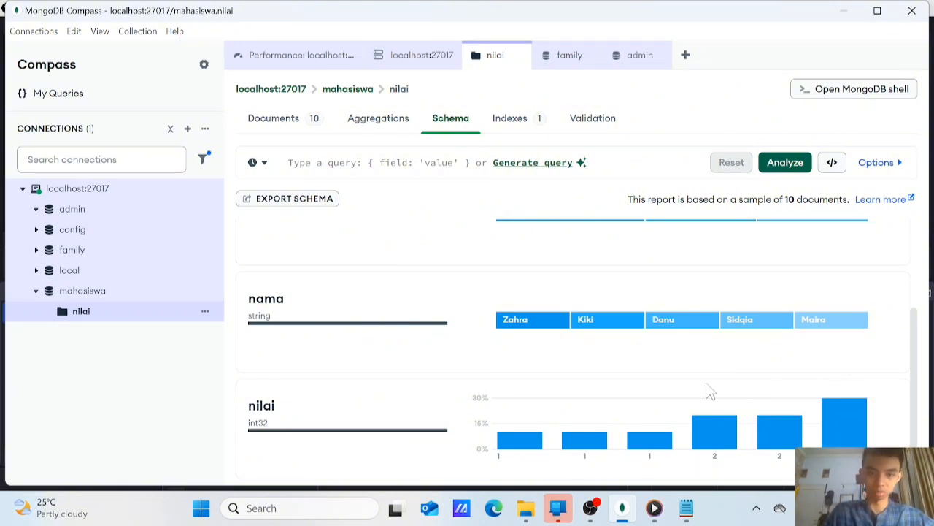
Preview the nilai schema export in the Standard, MongoDB and Expanded JSON formats, and close it without exporting
{"action": "scroll", "coordinate": [400, 308], "scroll_direction": "up", "scroll_amount": 3}
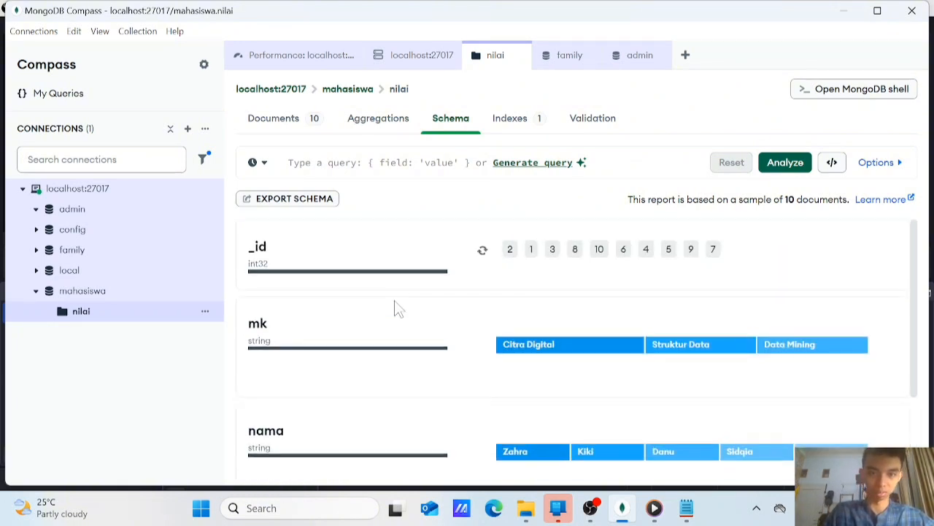
{"action": "left_click", "coordinate": [307, 203]}
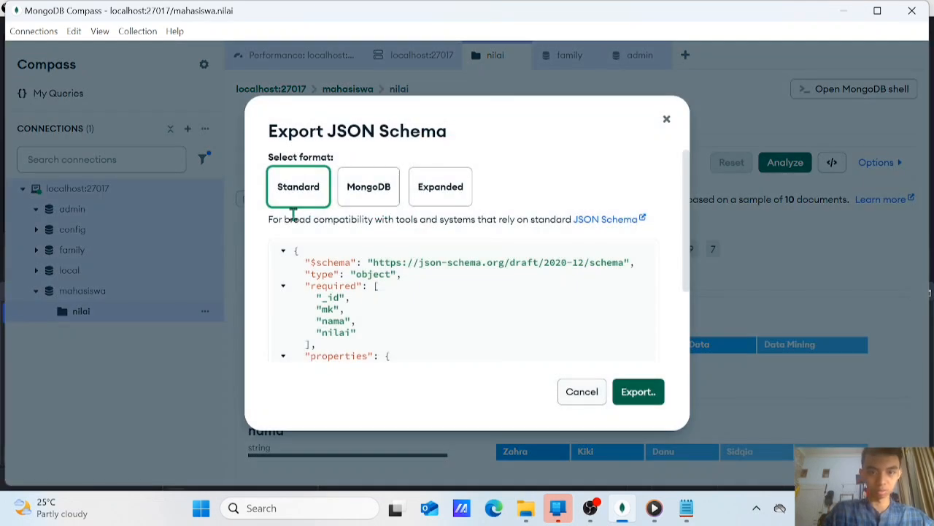
{"action": "scroll", "coordinate": [511, 314], "scroll_direction": "down", "scroll_amount": 5}
{"action": "scroll", "coordinate": [498, 275], "scroll_direction": "up", "scroll_amount": 5}
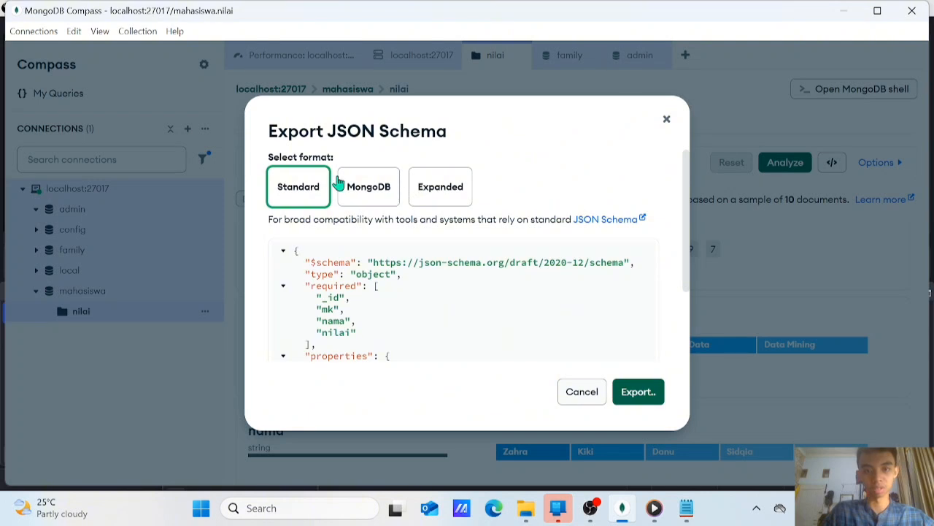
{"action": "scroll", "coordinate": [335, 300], "scroll_direction": "down", "scroll_amount": 2}
{"action": "left_click", "coordinate": [368, 189]}
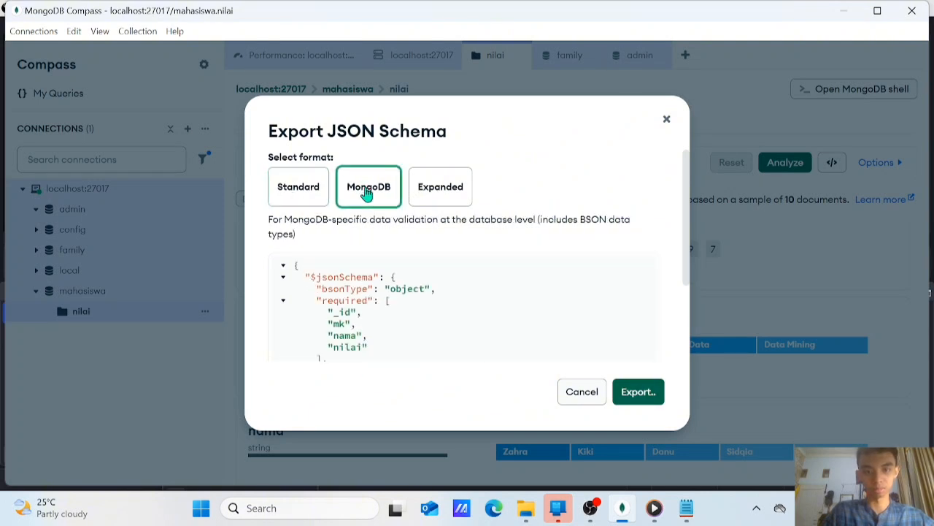
{"action": "scroll", "coordinate": [396, 248], "scroll_direction": "down", "scroll_amount": 4}
{"action": "scroll", "coordinate": [400, 272], "scroll_direction": "up", "scroll_amount": 2}
{"action": "scroll", "coordinate": [400, 272], "scroll_direction": "up", "scroll_amount": 2}
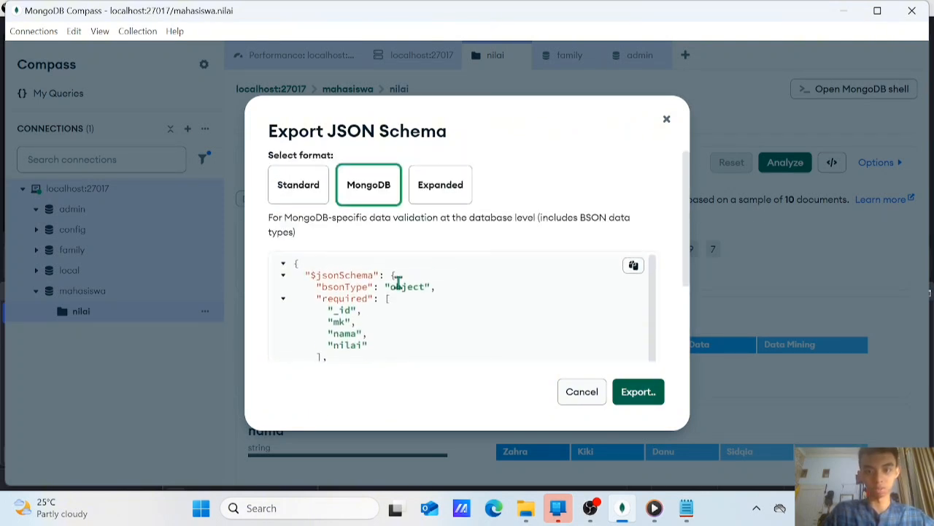
{"action": "left_click", "coordinate": [438, 196]}
{"action": "scroll", "coordinate": [489, 292], "scroll_direction": "down", "scroll_amount": 5}
{"action": "scroll", "coordinate": [489, 291], "scroll_direction": "down", "scroll_amount": 3}
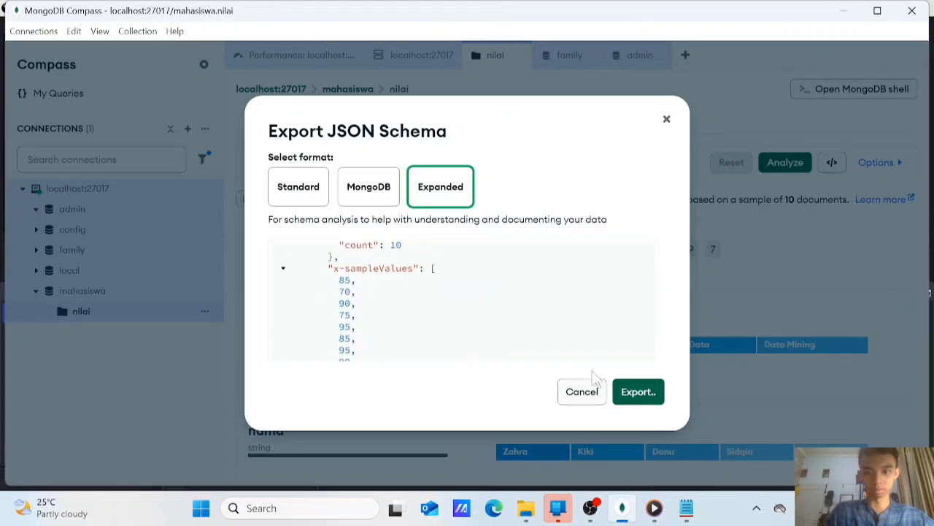
{"action": "left_click", "coordinate": [583, 391]}
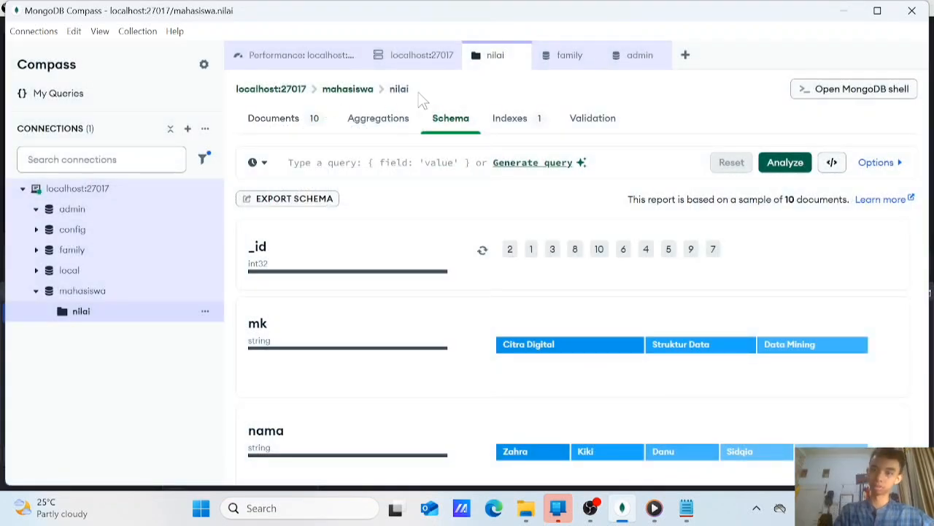
Rerun the schema analysis on the nilai collection and expand its additional query options
{"action": "left_click", "coordinate": [802, 173]}
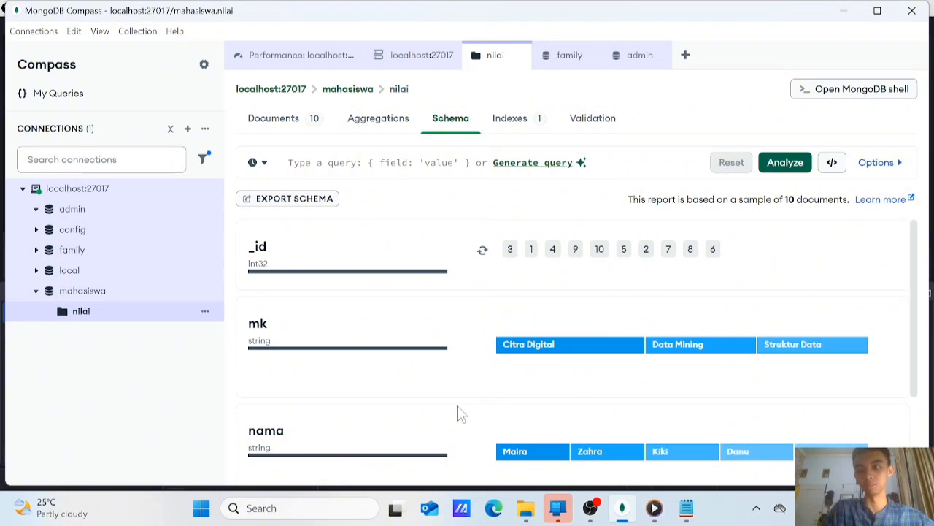
{"action": "left_click", "coordinate": [892, 163]}
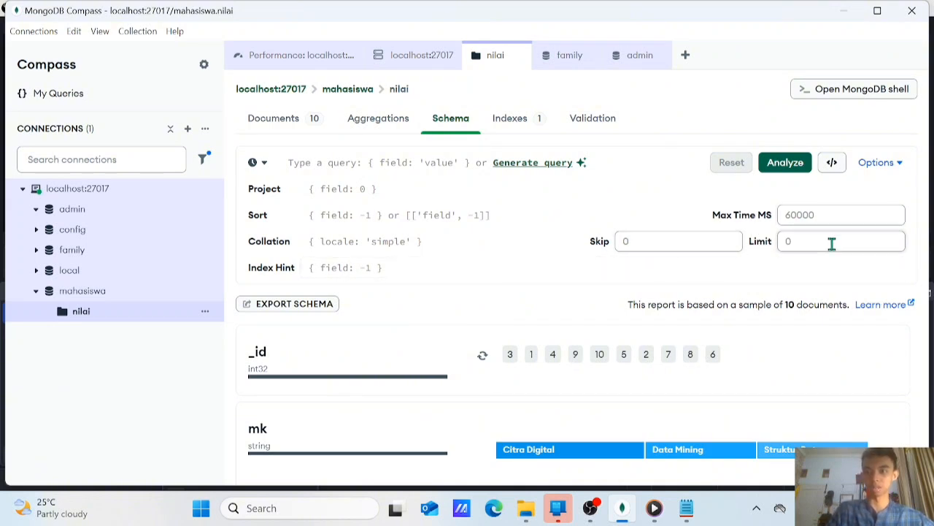
Review the nilai collection's index list, sorting it by name and by status and reversing the status order
{"action": "left_click", "coordinate": [509, 120]}
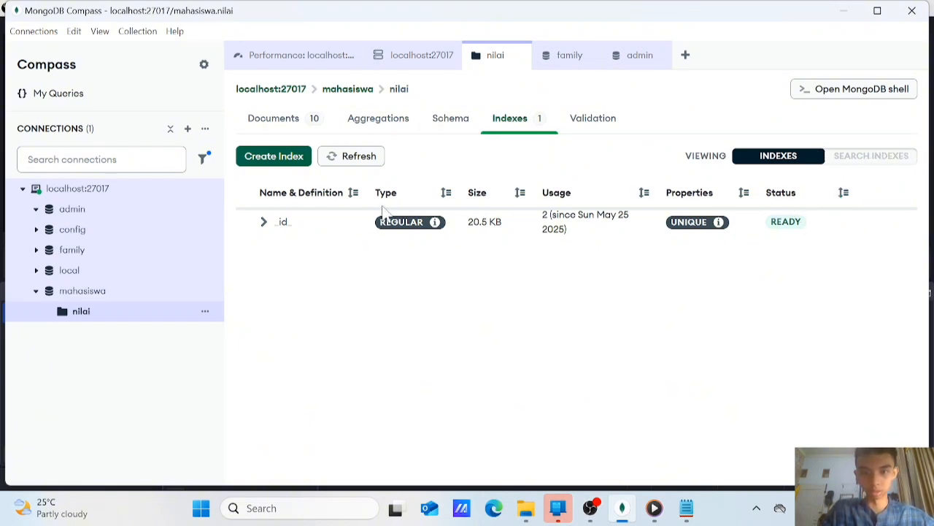
{"action": "left_click", "coordinate": [356, 192]}
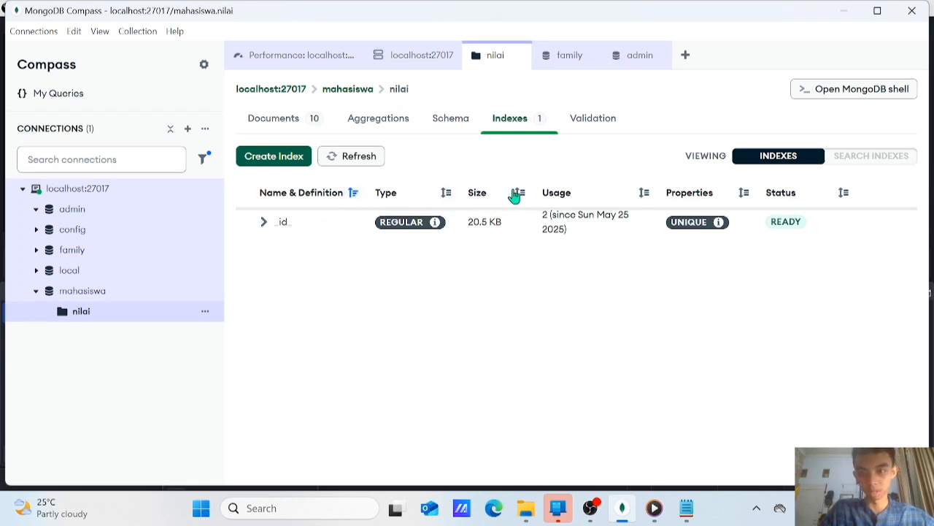
{"action": "left_click", "coordinate": [844, 193]}
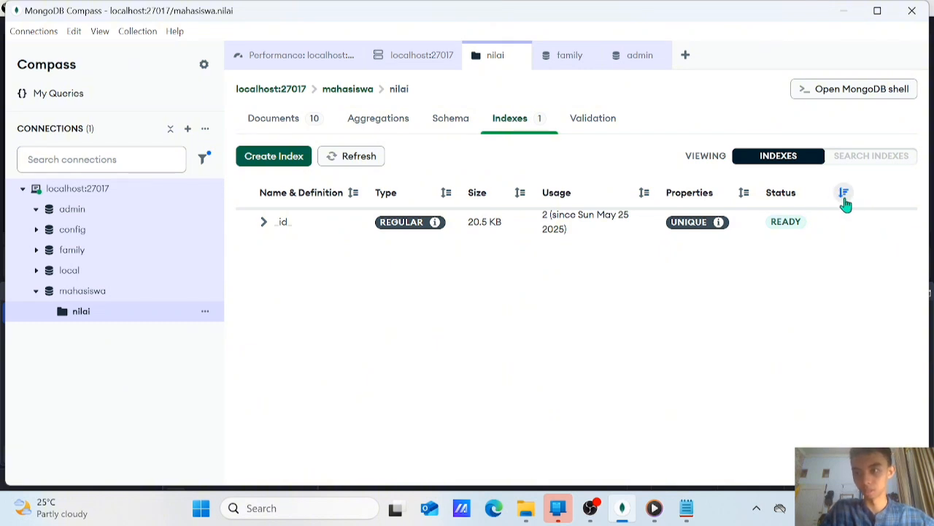
{"action": "left_click", "coordinate": [845, 198]}
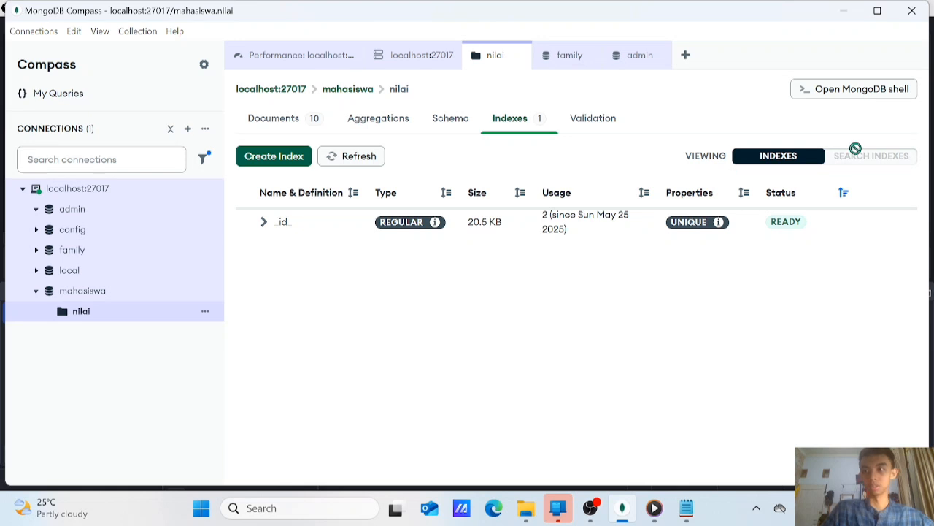
{"action": "mouse_move", "coordinate": [879, 156]}
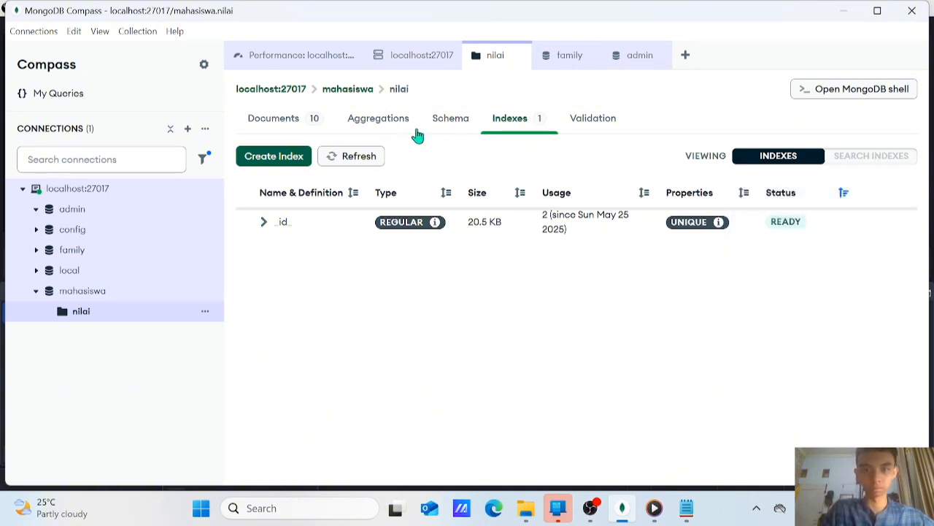
{"action": "left_click", "coordinate": [453, 119]}
{"action": "left_click", "coordinate": [511, 118]}
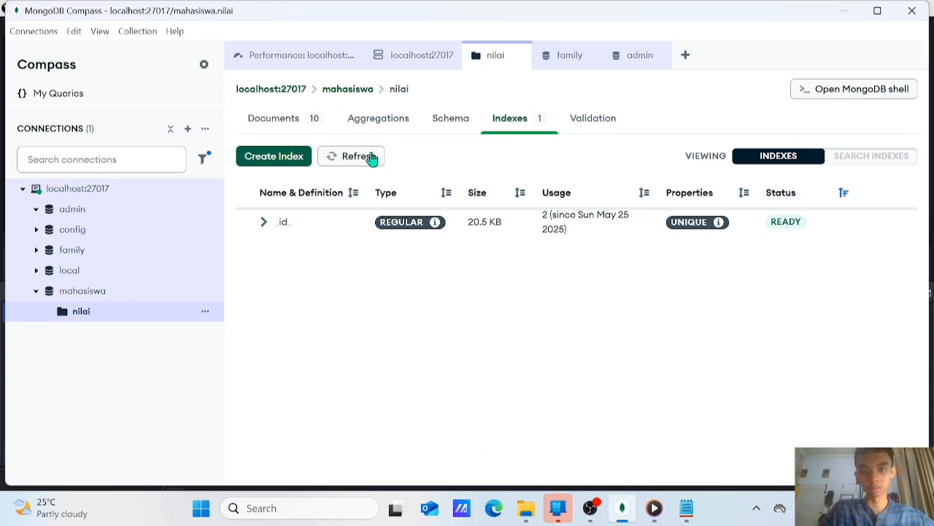
Create an ascending index, type 1 (asc), on the nama field of the nilai collection and check its definition
{"action": "left_click", "coordinate": [302, 163]}
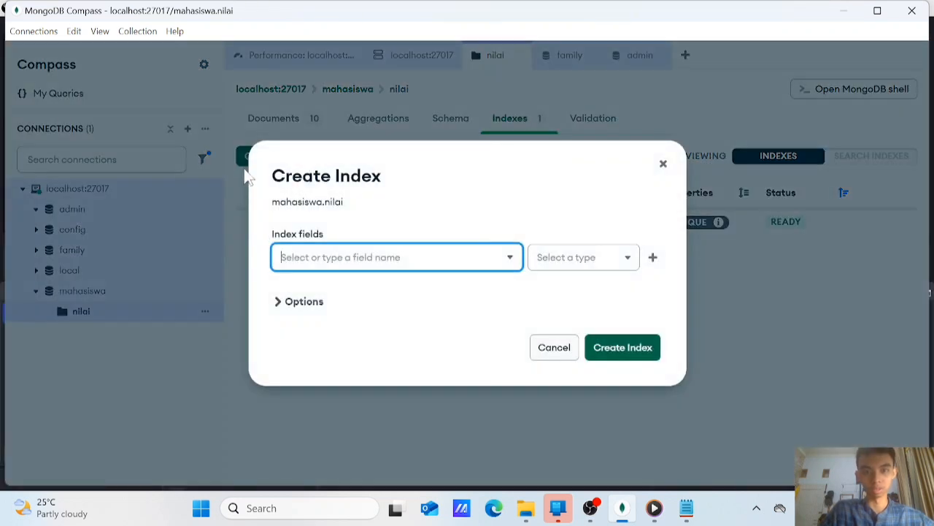
{"action": "left_click", "coordinate": [499, 257]}
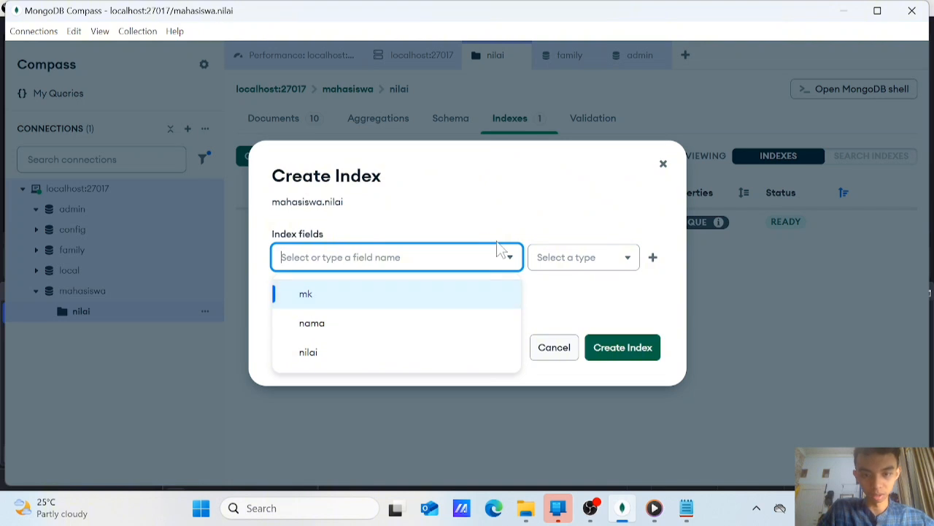
{"action": "left_click", "coordinate": [420, 330]}
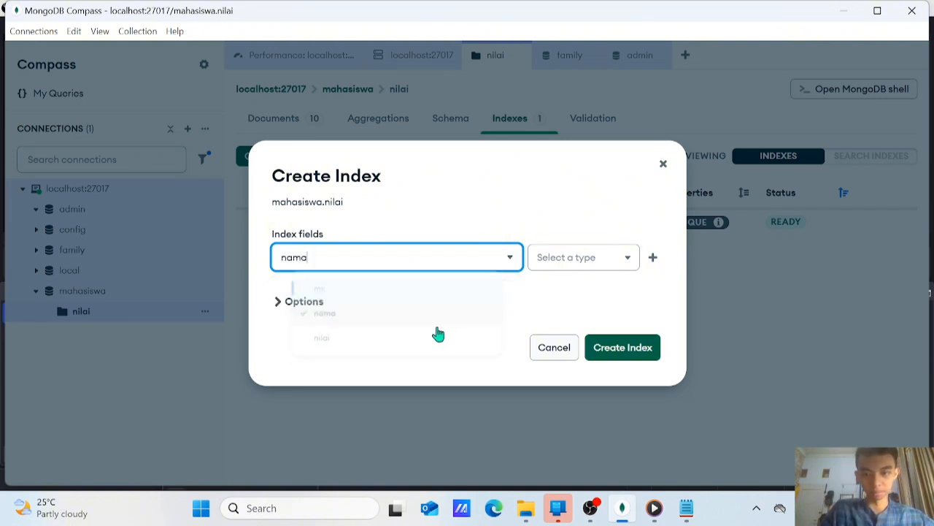
{"action": "left_click", "coordinate": [601, 260]}
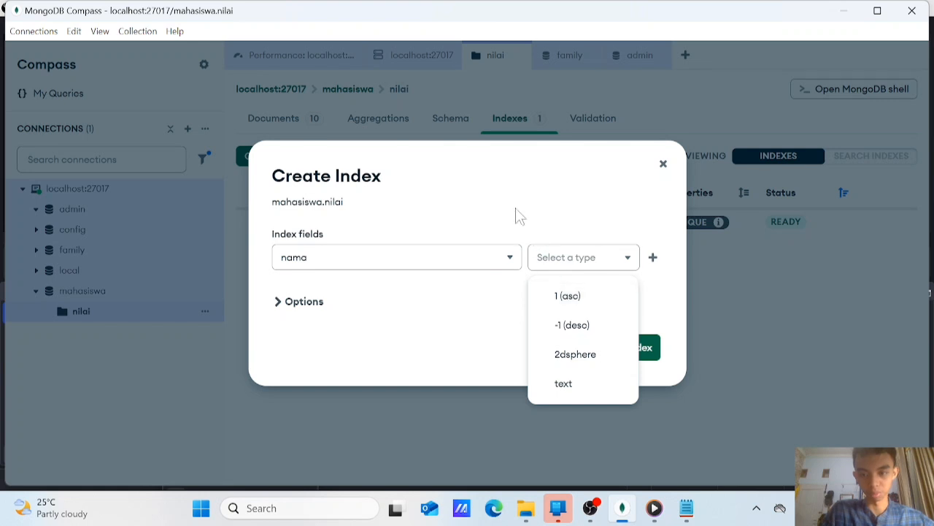
{"action": "left_click", "coordinate": [588, 298]}
{"action": "left_click", "coordinate": [621, 351]}
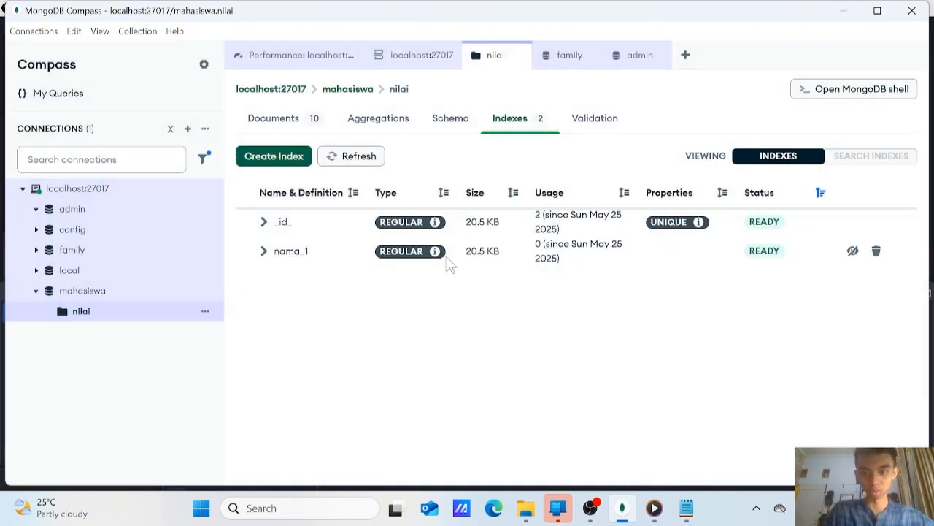
{"action": "left_click", "coordinate": [264, 251]}
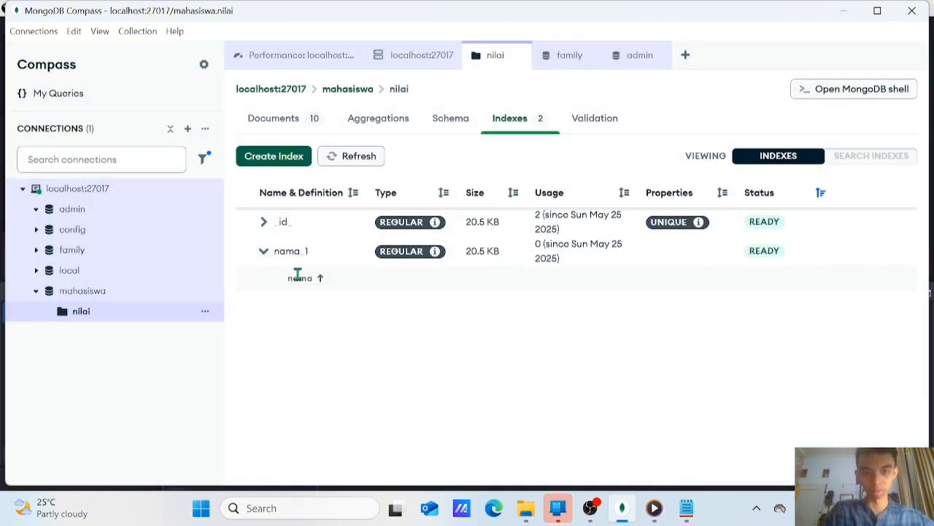
{"action": "left_click", "coordinate": [264, 252]}
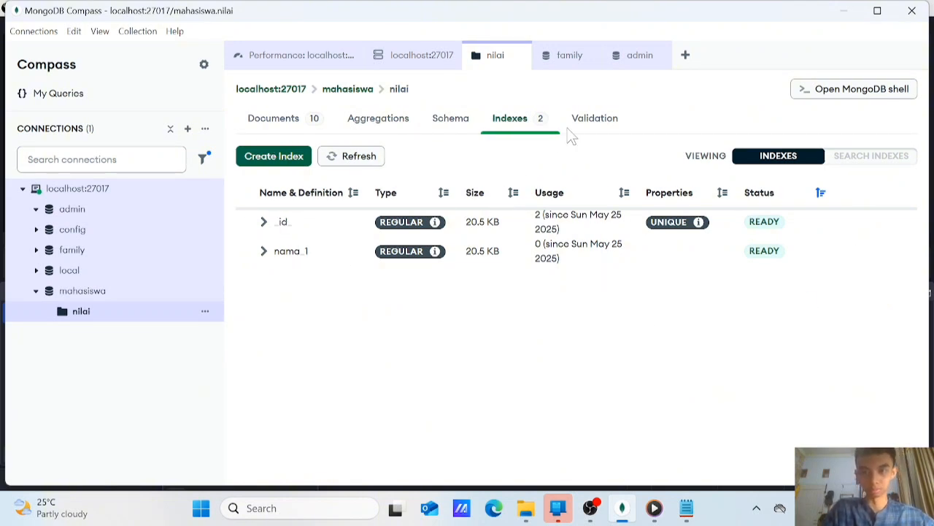
Generate validation rules for the nilai collection from its existing documents and review the required fields and BSON types
{"action": "left_click", "coordinate": [599, 123]}
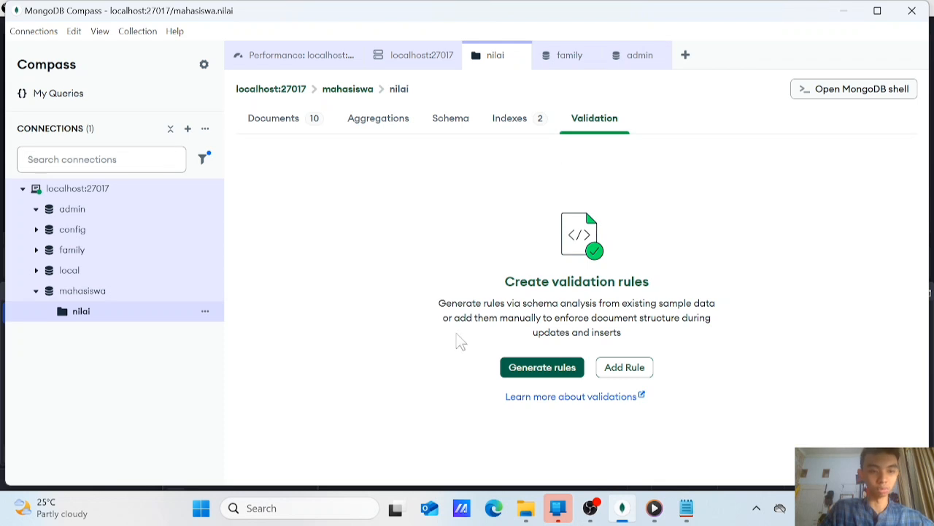
{"action": "left_click", "coordinate": [534, 370]}
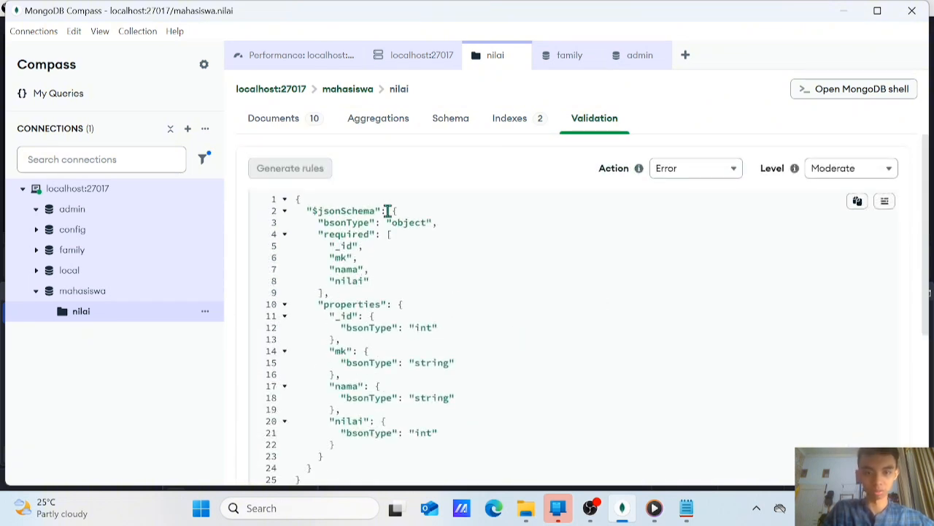
{"action": "left_click", "coordinate": [463, 250]}
{"action": "scroll", "coordinate": [425, 282], "scroll_direction": "down", "scroll_amount": 1}
{"action": "scroll", "coordinate": [423, 283], "scroll_direction": "up", "scroll_amount": 1}
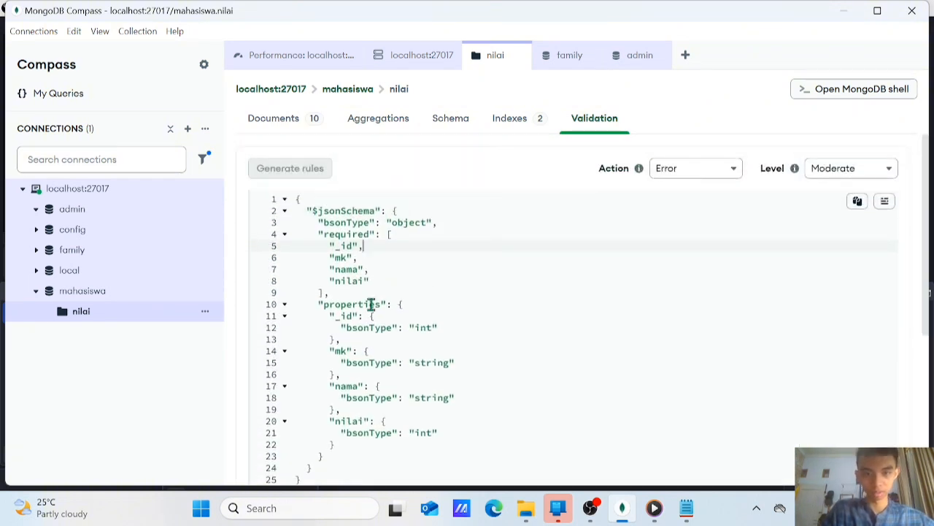
{"action": "left_click_drag", "start_coordinate": [326, 304], "coordinate": [364, 316]}
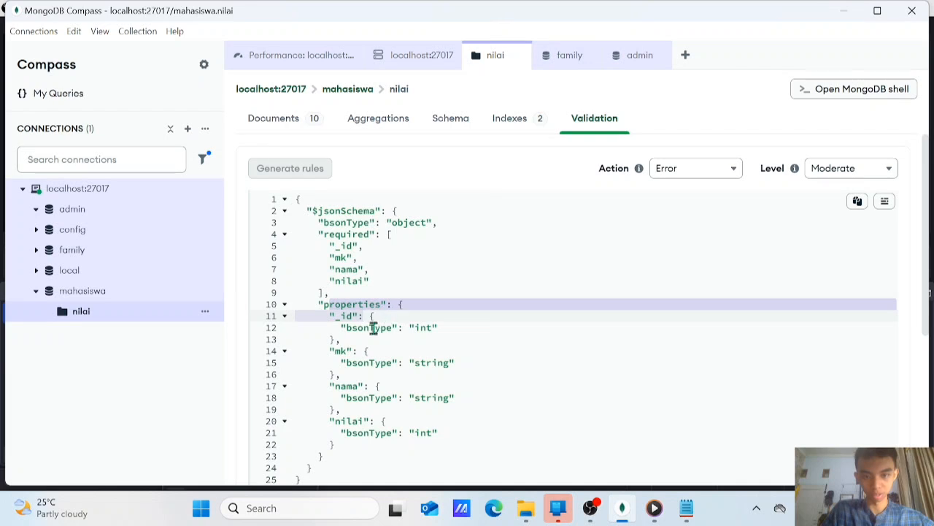
{"action": "scroll", "coordinate": [474, 296], "scroll_direction": "down", "scroll_amount": 1}
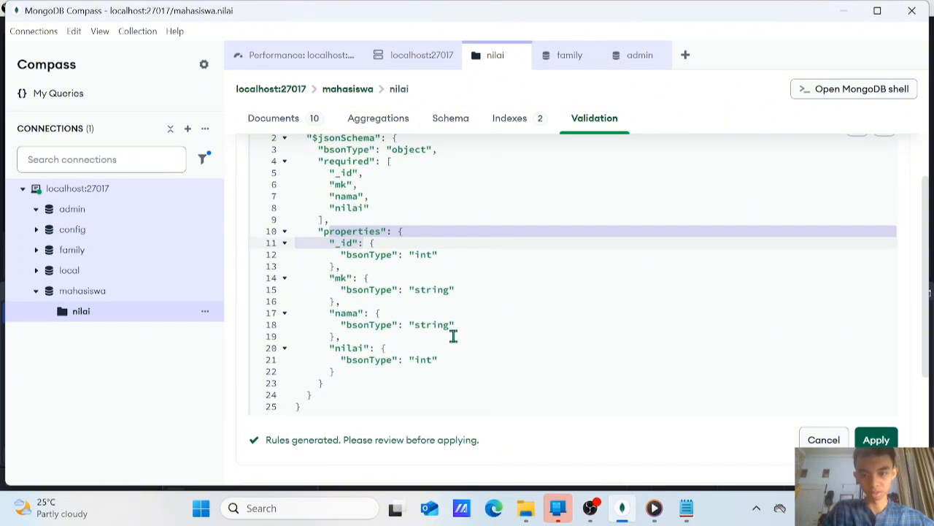
{"action": "scroll", "coordinate": [642, 348], "scroll_direction": "up", "scroll_amount": 1}
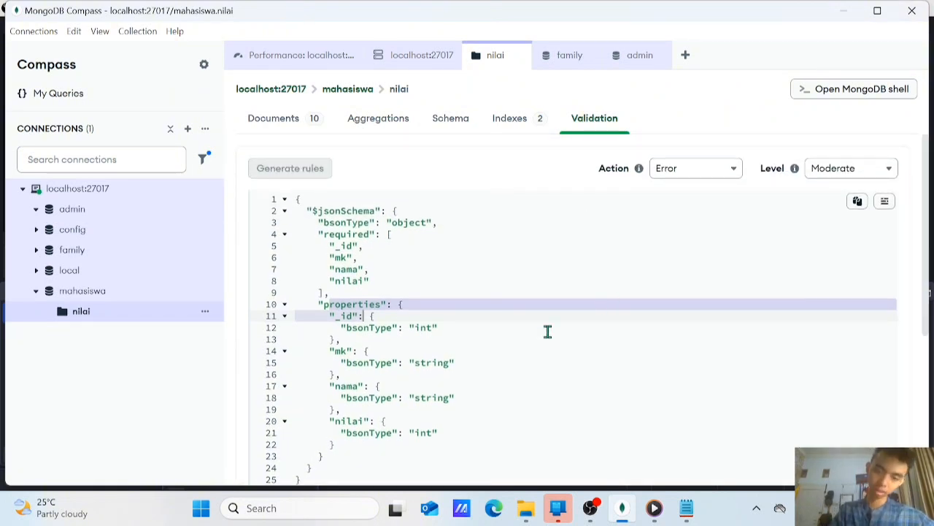
{"action": "scroll", "coordinate": [471, 248], "scroll_direction": "down", "scroll_amount": 2}
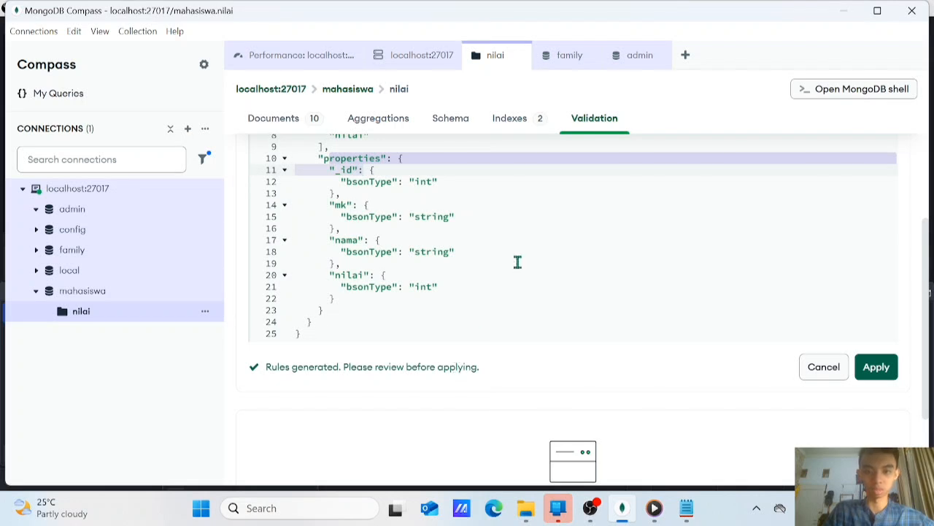
Check the available validation actions for the generated nilai collection rules, leaving Error selected
{"action": "scroll", "coordinate": [516, 261], "scroll_direction": "up", "scroll_amount": 2}
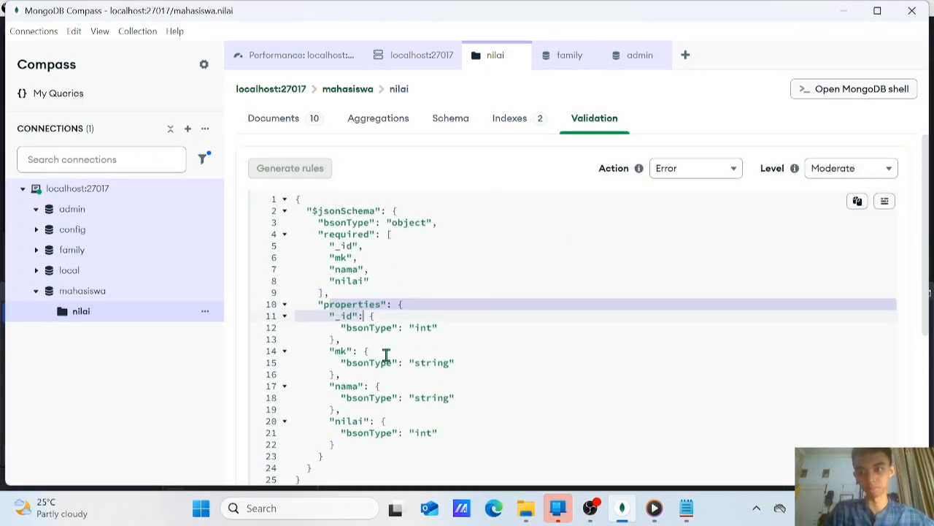
{"action": "left_click", "coordinate": [732, 174]}
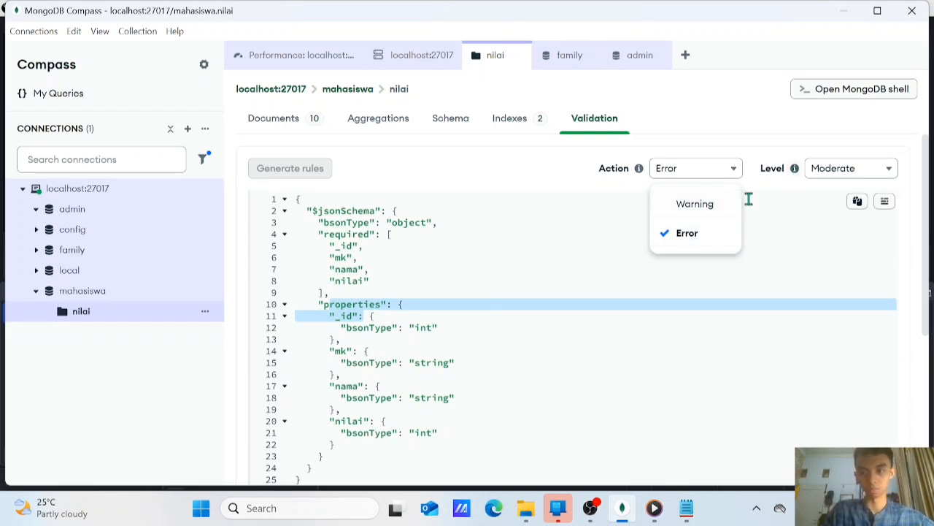
{"action": "left_click", "coordinate": [560, 236]}
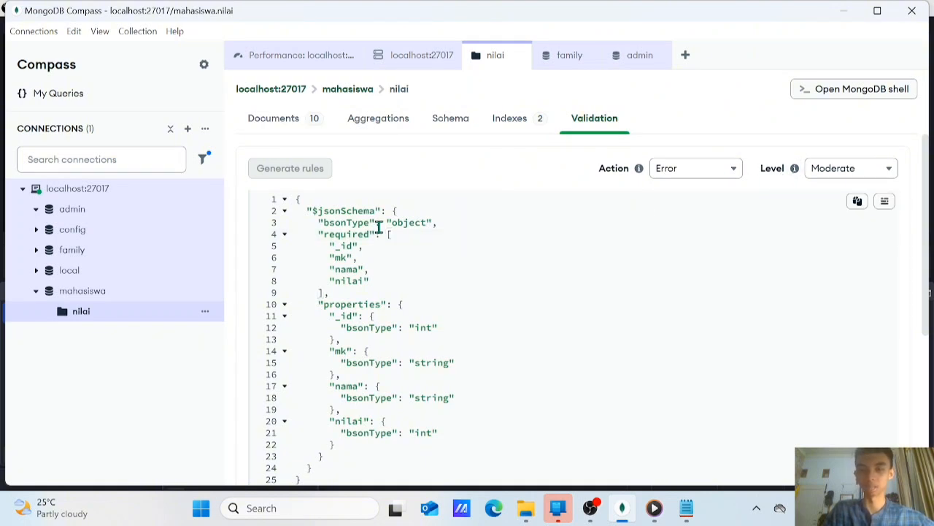
Try the Off validation level for the nilai collection's rules and restore the level to Moderate
{"action": "left_click", "coordinate": [892, 174]}
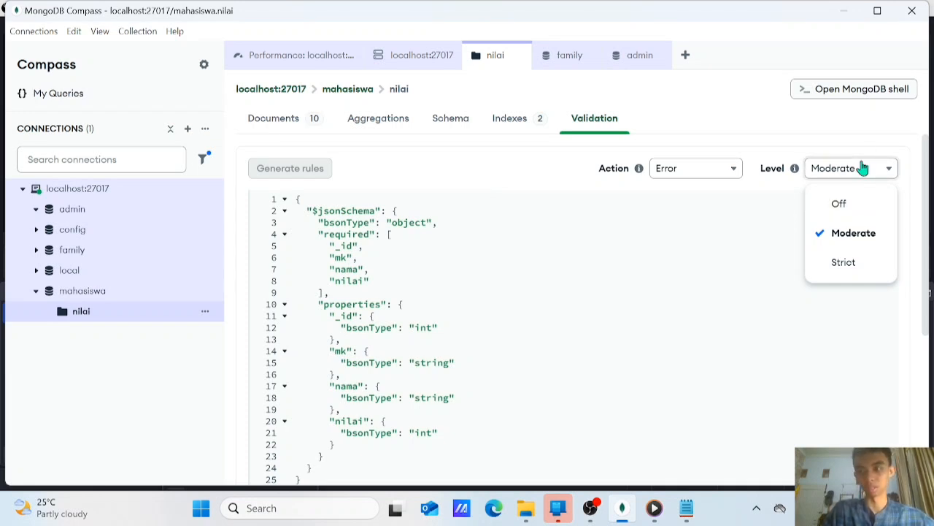
{"action": "left_click", "coordinate": [838, 205]}
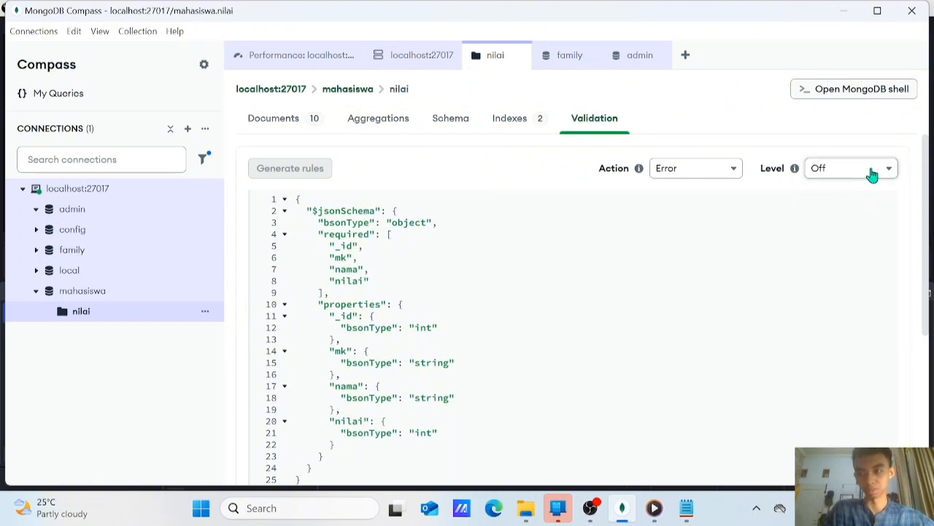
{"action": "left_click", "coordinate": [872, 173]}
{"action": "left_click", "coordinate": [846, 230]}
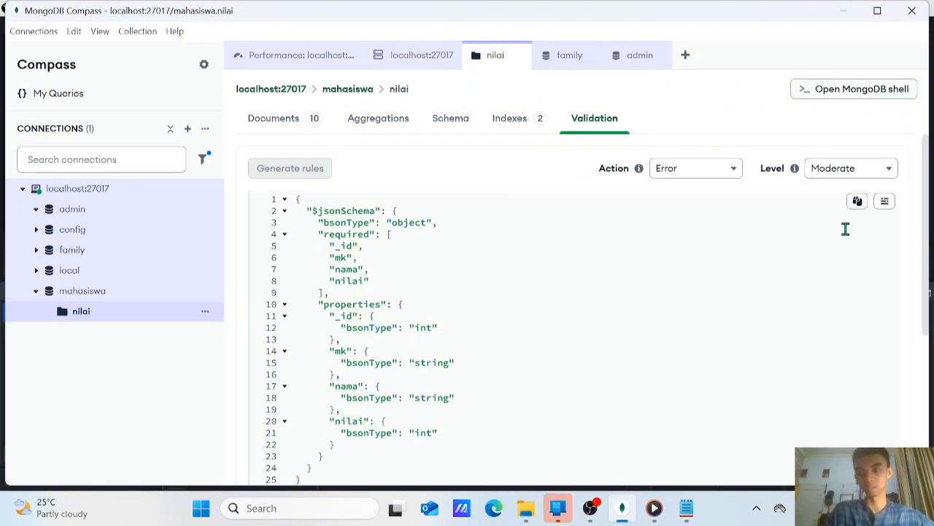
Try the Strict validation level, look over the generated rules, and return the level to Moderate
{"action": "left_click", "coordinate": [879, 168]}
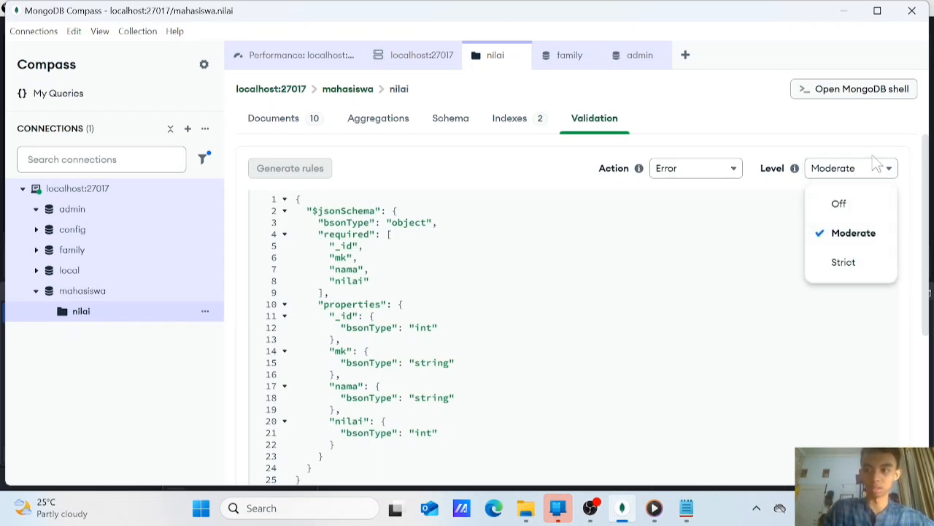
{"action": "left_click", "coordinate": [855, 263]}
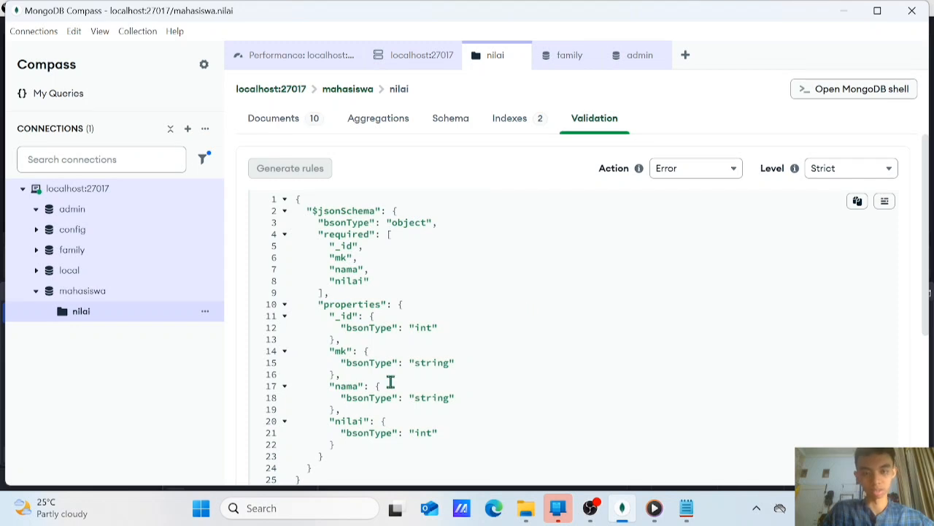
{"action": "scroll", "coordinate": [438, 350], "scroll_direction": "down", "scroll_amount": 3}
{"action": "scroll", "coordinate": [438, 292], "scroll_direction": "up", "scroll_amount": 3}
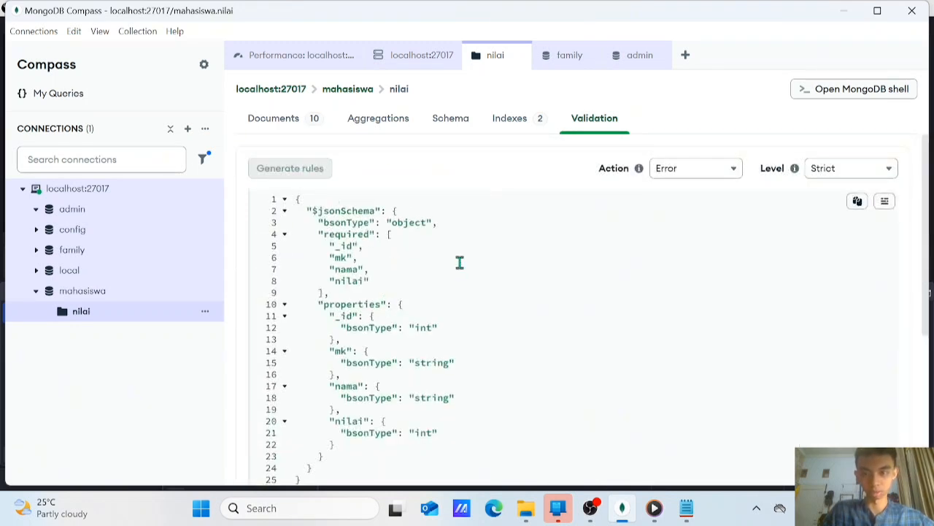
{"action": "left_click", "coordinate": [859, 170]}
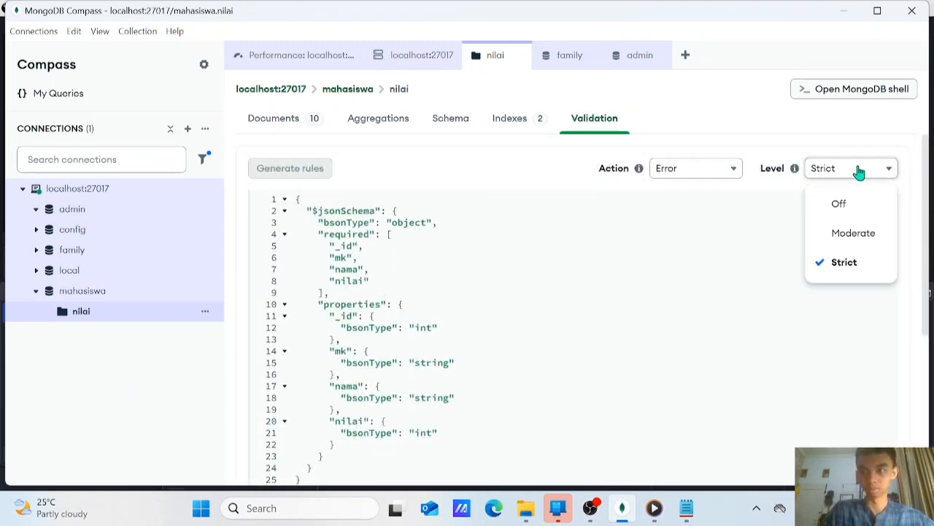
{"action": "left_click", "coordinate": [848, 238]}
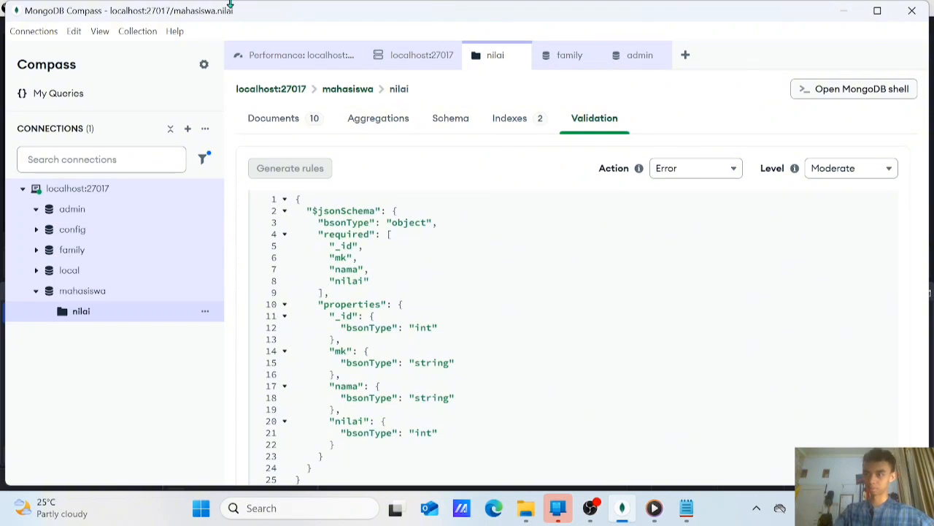
{"action": "scroll", "coordinate": [694, 296], "scroll_direction": "down", "scroll_amount": 5}
{"action": "scroll", "coordinate": [686, 284], "scroll_direction": "up", "scroll_amount": 5}
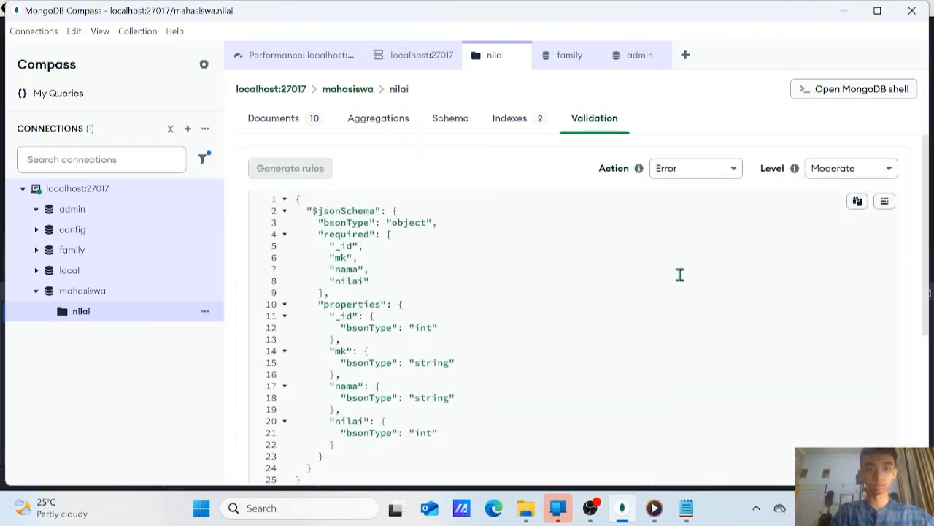